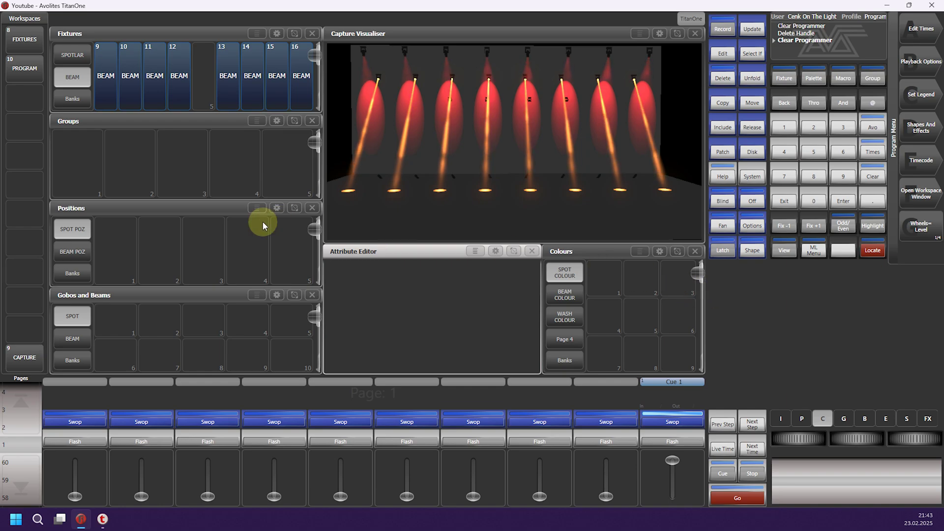
Look through the SPOTLAR, BEAM, WASH and DIMMER fixture pages and return to the SPOTLAR page.
click(74, 55)
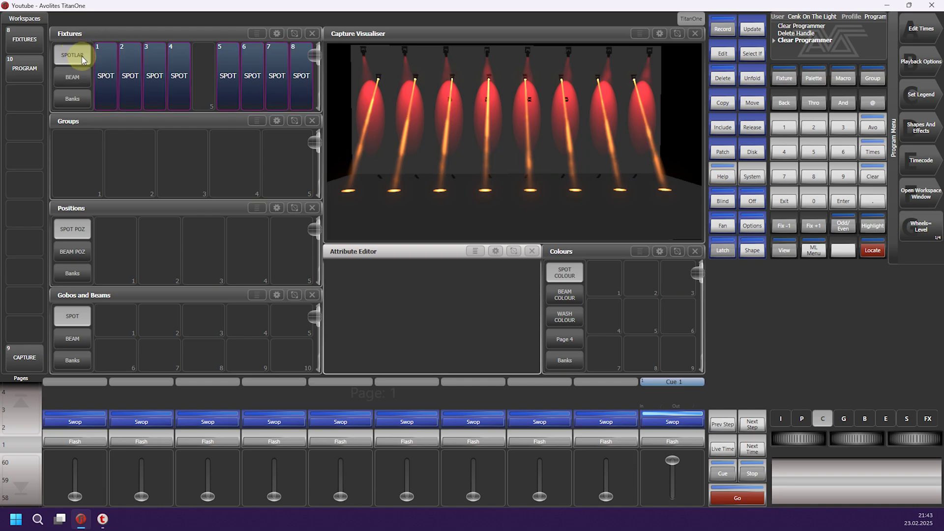
click(74, 74)
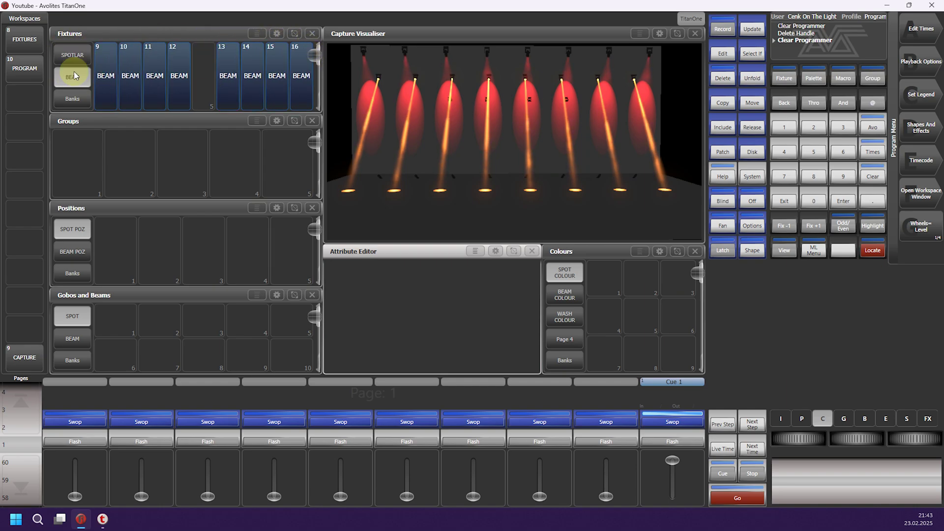
click(74, 96)
click(71, 78)
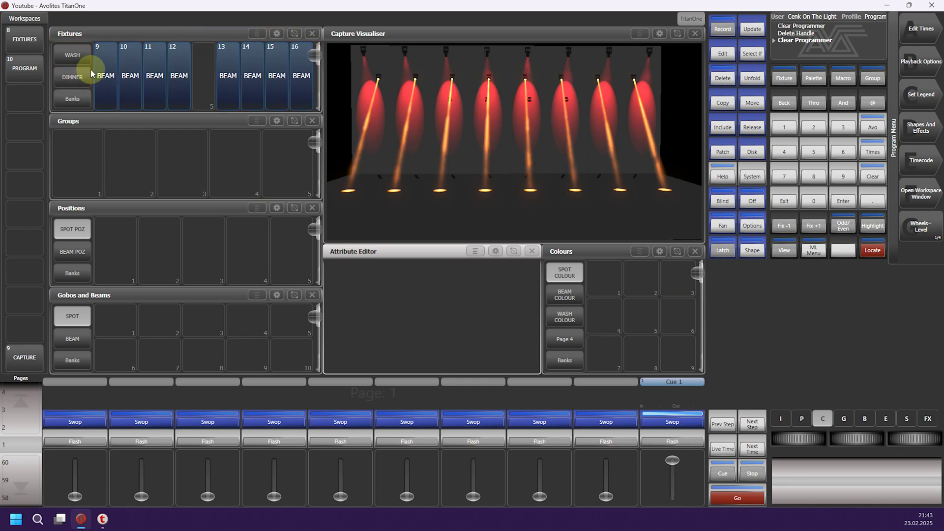
click(73, 57)
click(81, 78)
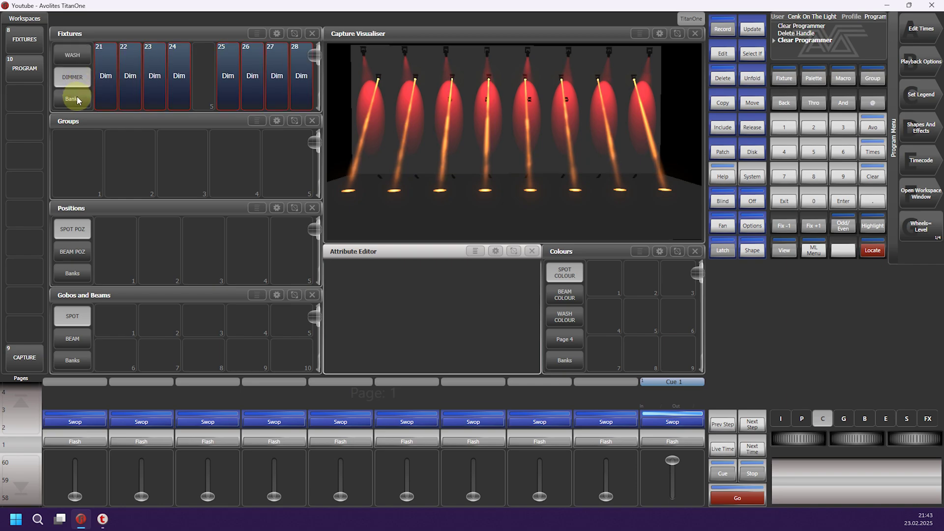
click(77, 96)
click(68, 52)
click(72, 55)
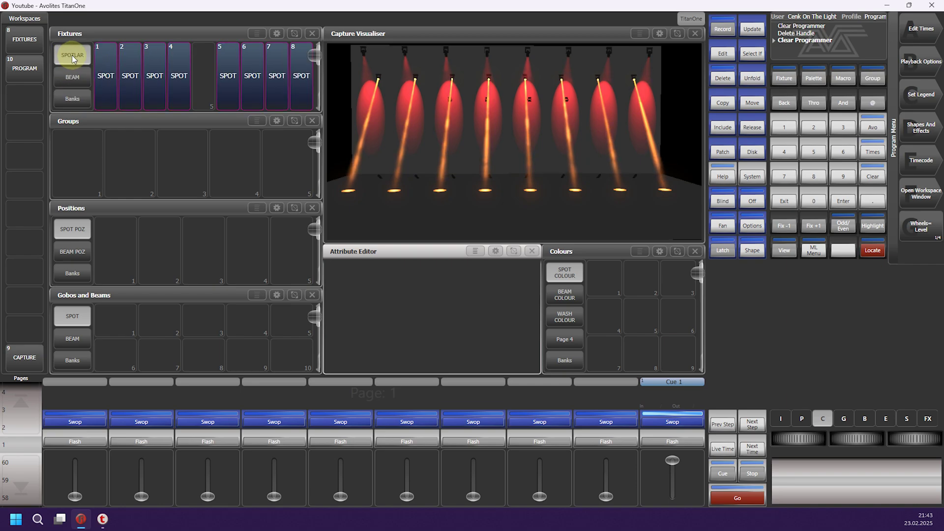
click(114, 66)
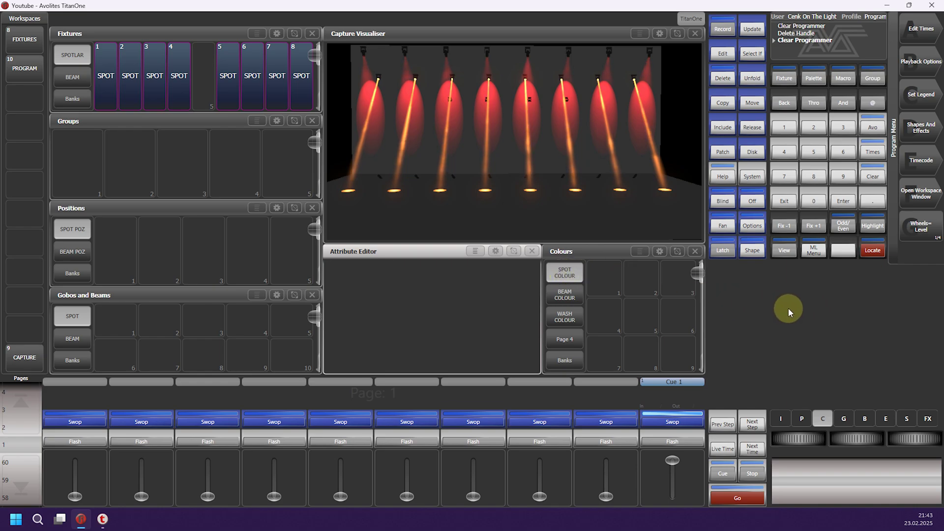
Fade the Cue 1 playback down to zero and record spot fixtures 1 to 8 as the first group, named "spot all".
drag(679, 463, 673, 498)
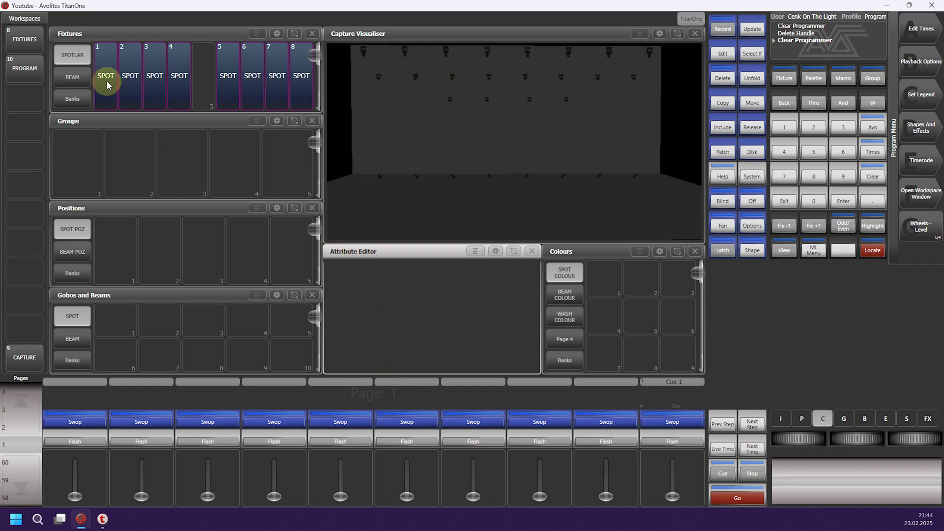
drag(108, 86, 308, 87)
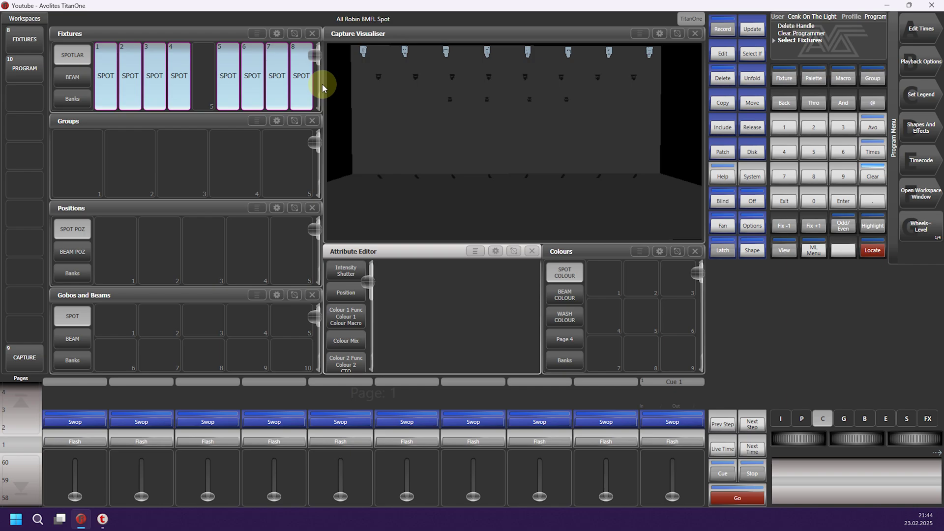
click(85, 169)
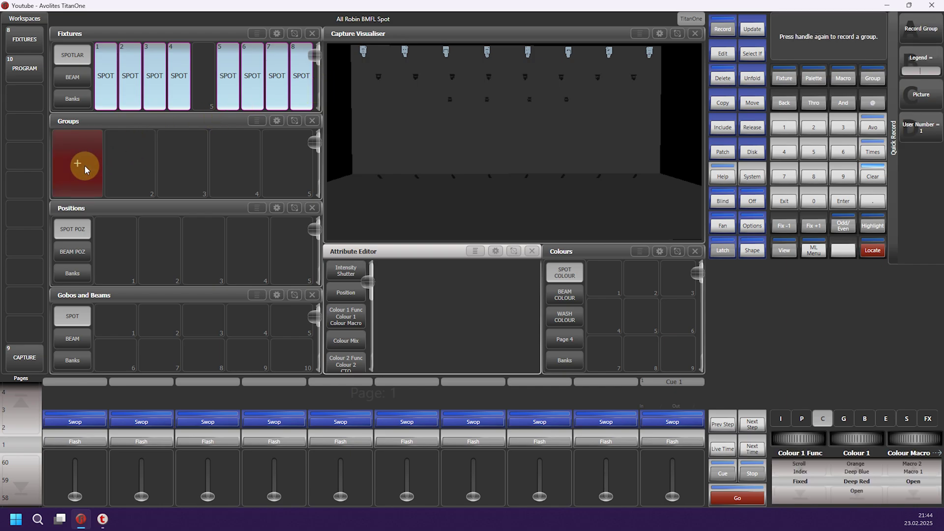
click(921, 59)
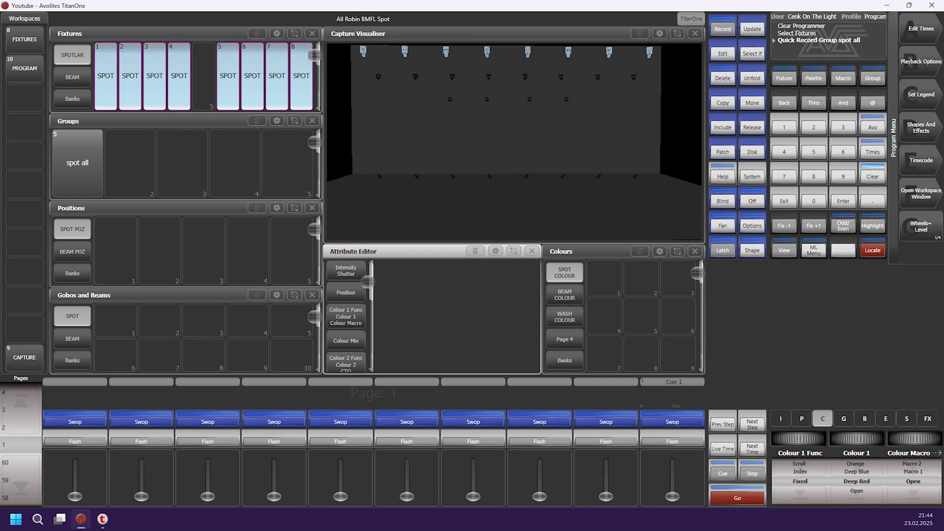
Change the first group's legend to "SPOT ALL" in capitals.
click(918, 94)
click(87, 179)
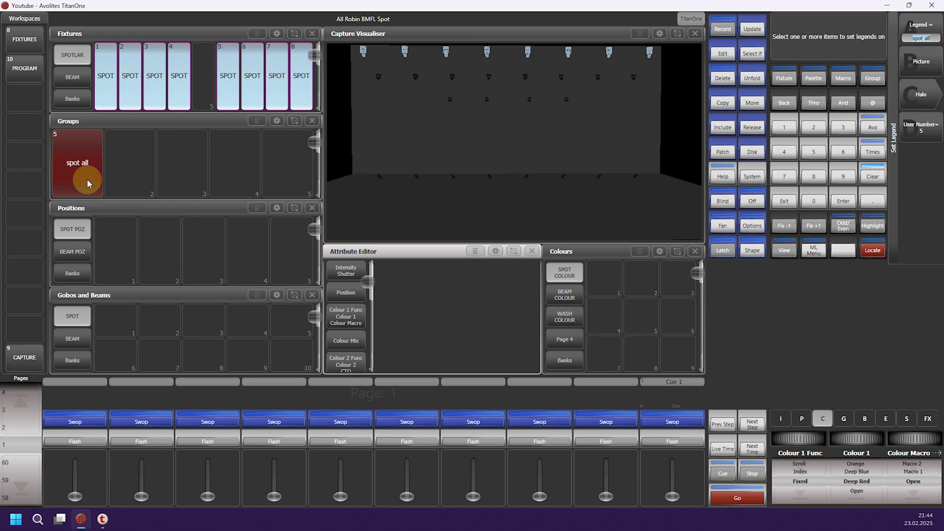
text(SPOT ALL)
key(Return)
Give the SPOT ALL group a purple halo and clear the programmer.
click(921, 95)
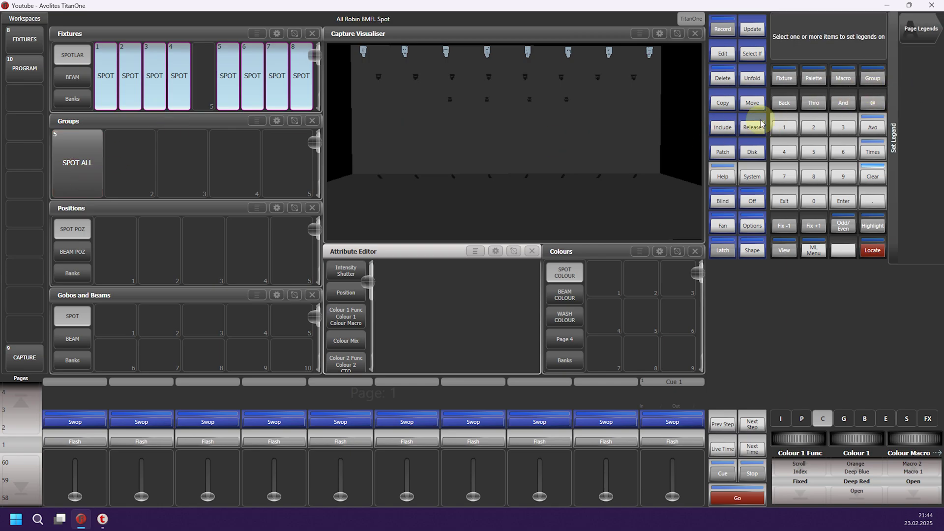
click(73, 170)
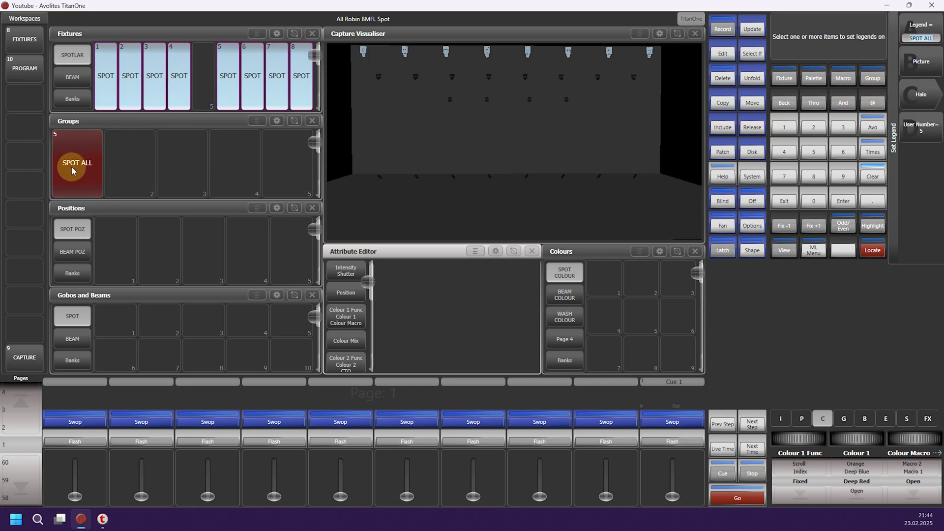
click(922, 96)
click(782, 129)
mouse_move(814, 125)
mouse_down()
mouse_move(856, 88)
mouse_move(787, 94)
mouse_move(825, 90)
mouse_up()
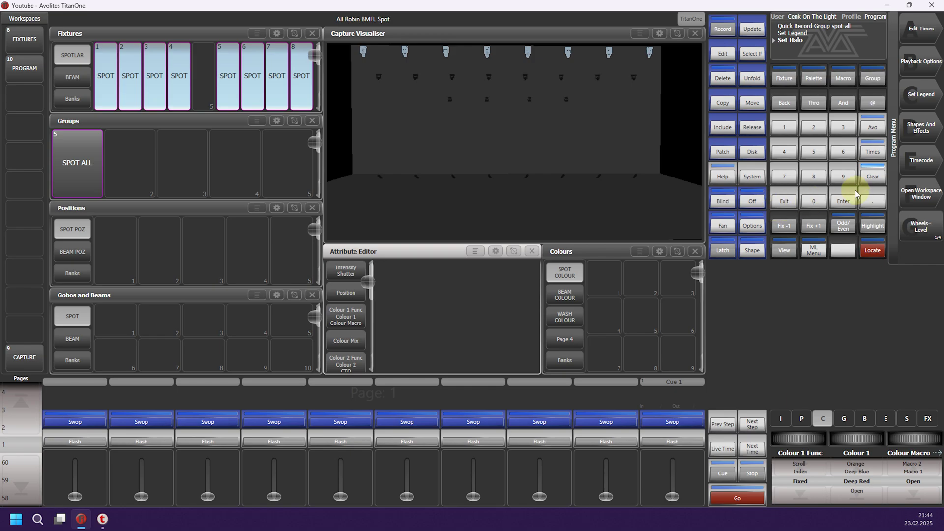
click(872, 177)
Record beam fixtures 9 to 16 as the second group, named "BEAM ALL".
click(72, 79)
drag(106, 79, 308, 80)
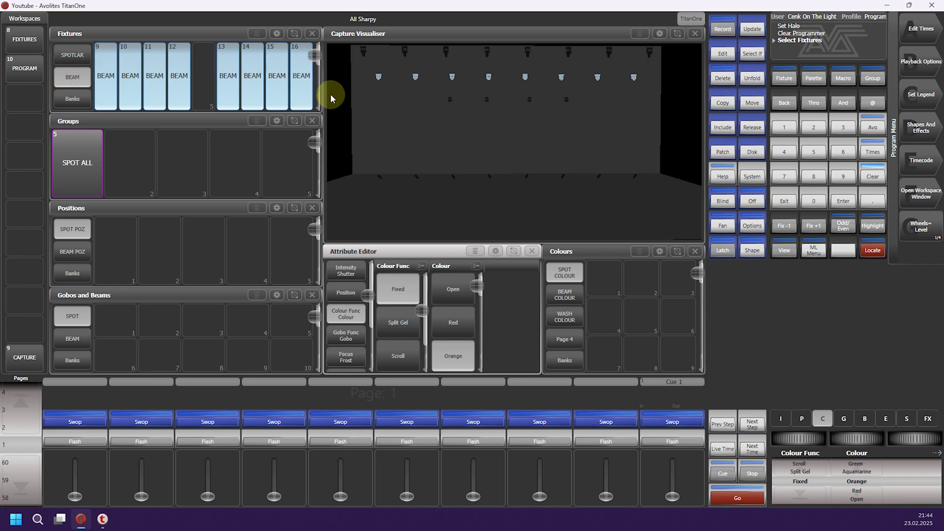
click(128, 172)
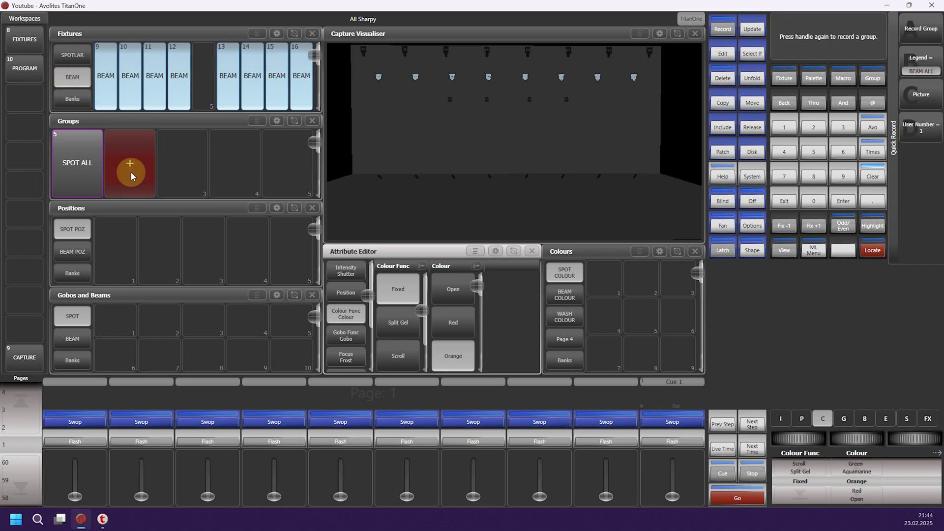
click(131, 172)
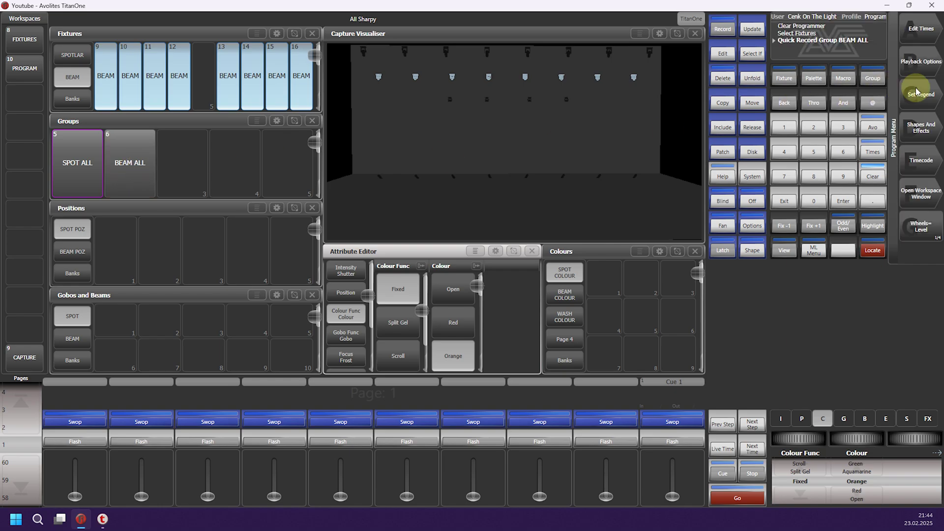
Give the BEAM ALL group a blue halo and clear the programmer.
click(141, 168)
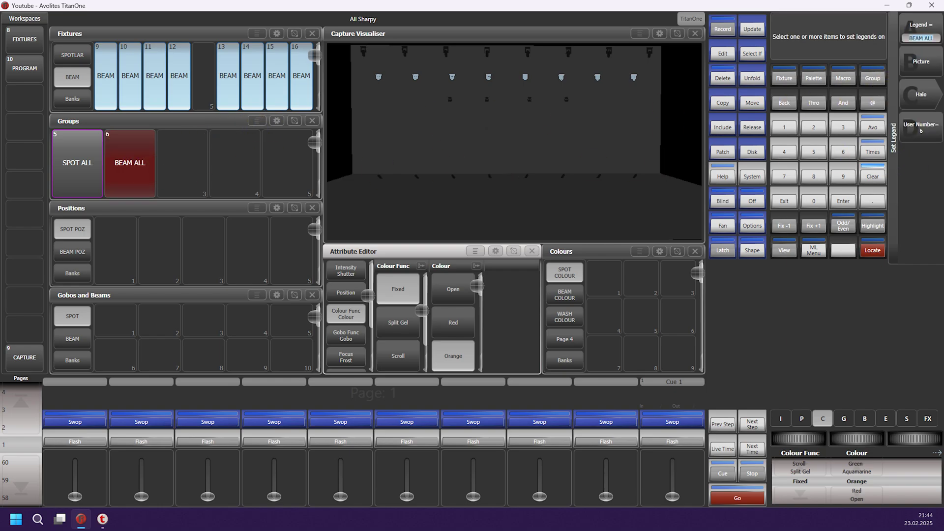
click(923, 94)
drag(765, 146, 797, 99)
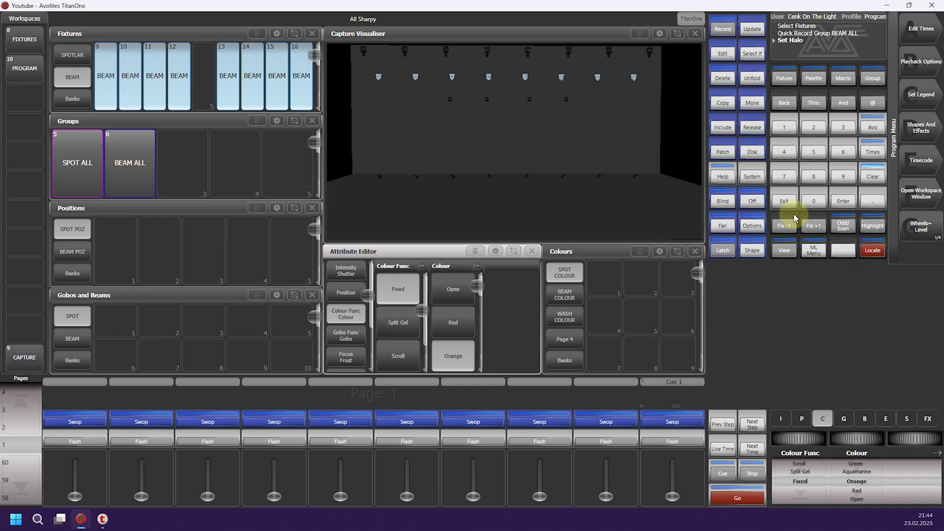
click(862, 176)
Record beam fixtures 9, 11, 14 and 16 as the third group with the Par 64 fixture icon as its picture, then clear the programmer.
click(115, 85)
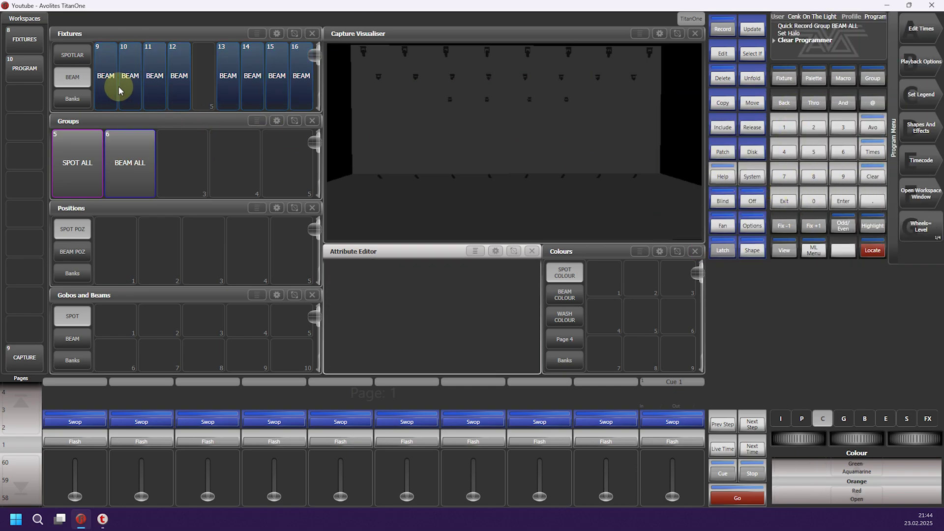
click(159, 93)
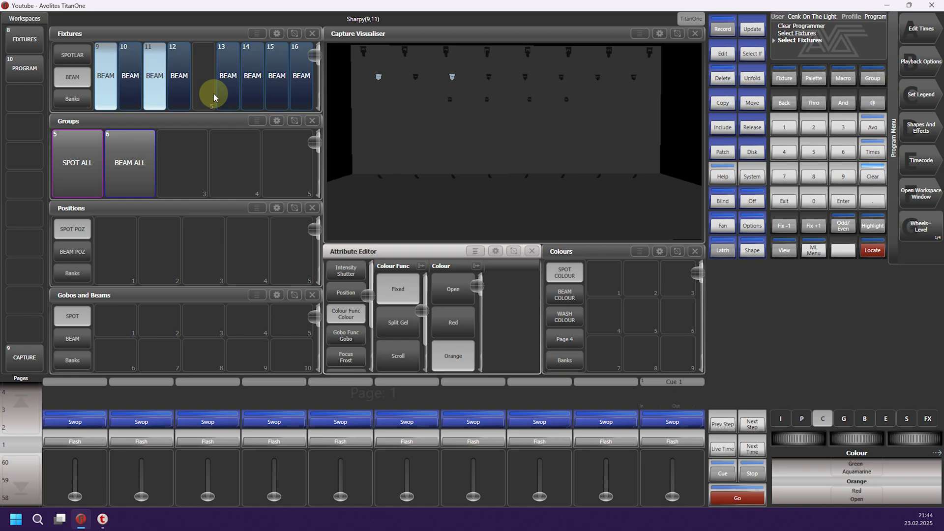
click(249, 90)
click(297, 91)
click(191, 159)
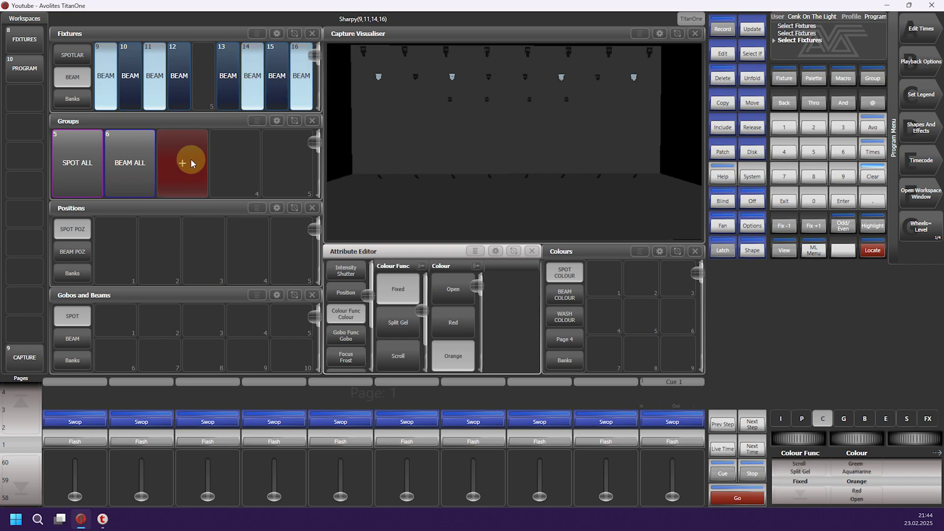
click(901, 98)
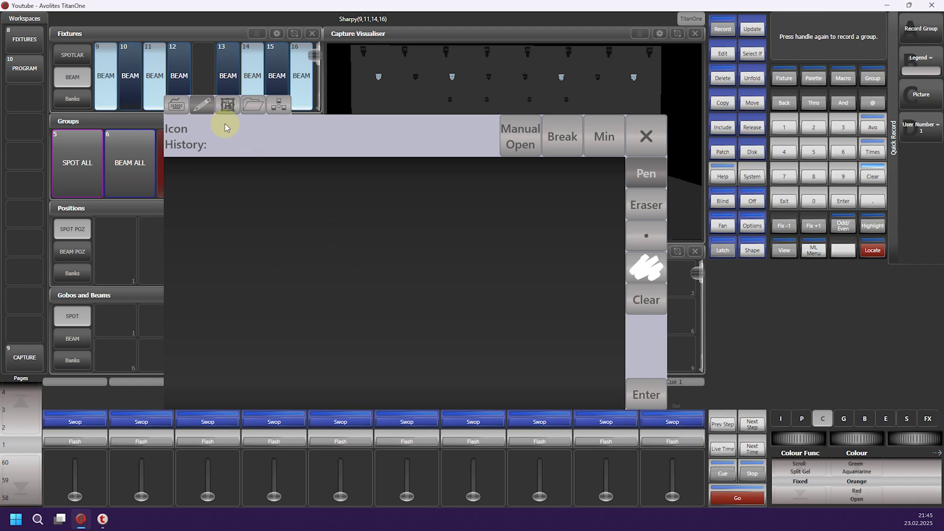
click(229, 106)
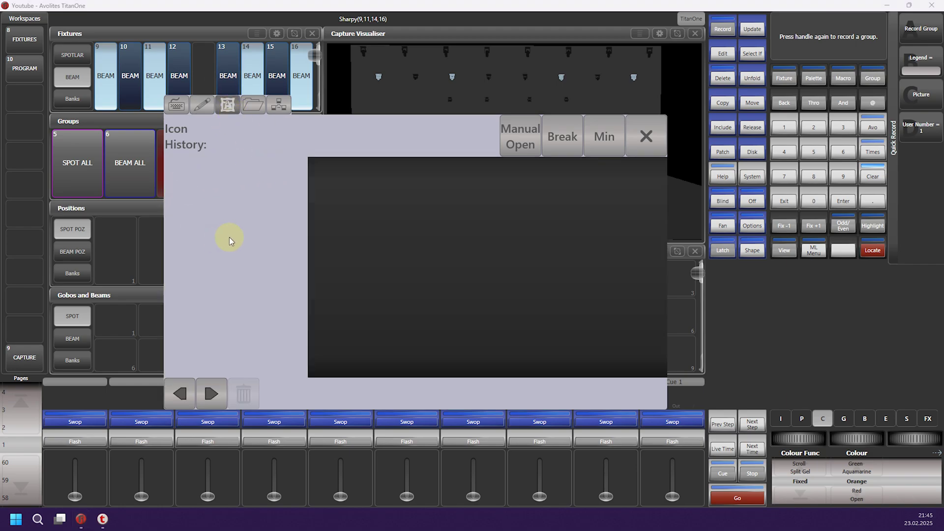
click(259, 114)
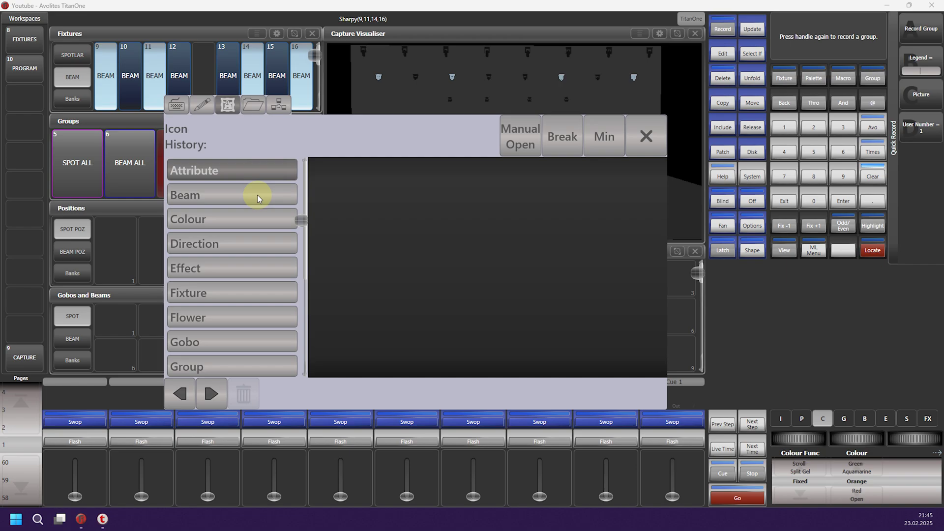
click(212, 297)
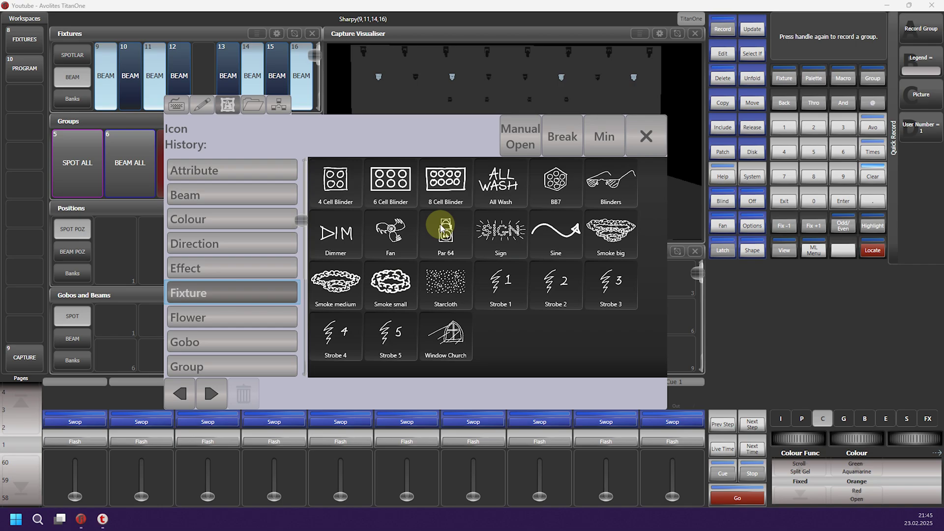
click(445, 238)
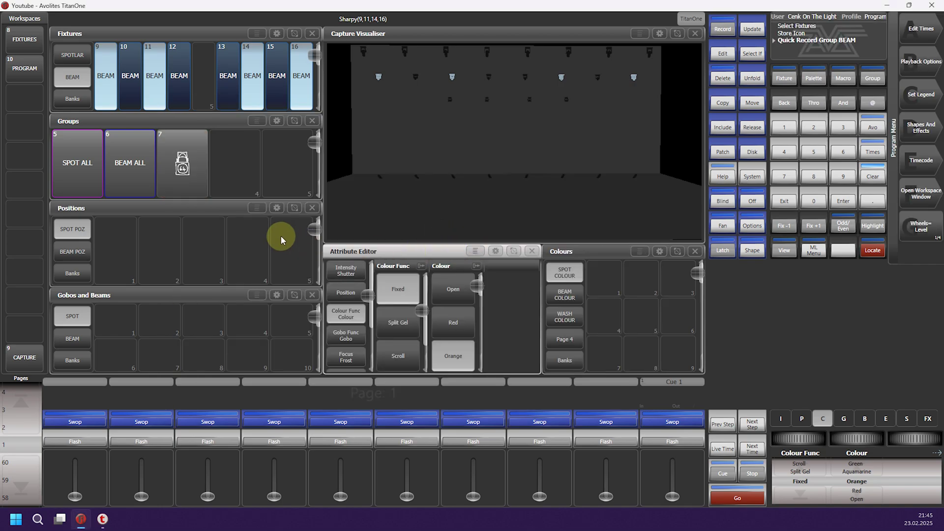
click(871, 175)
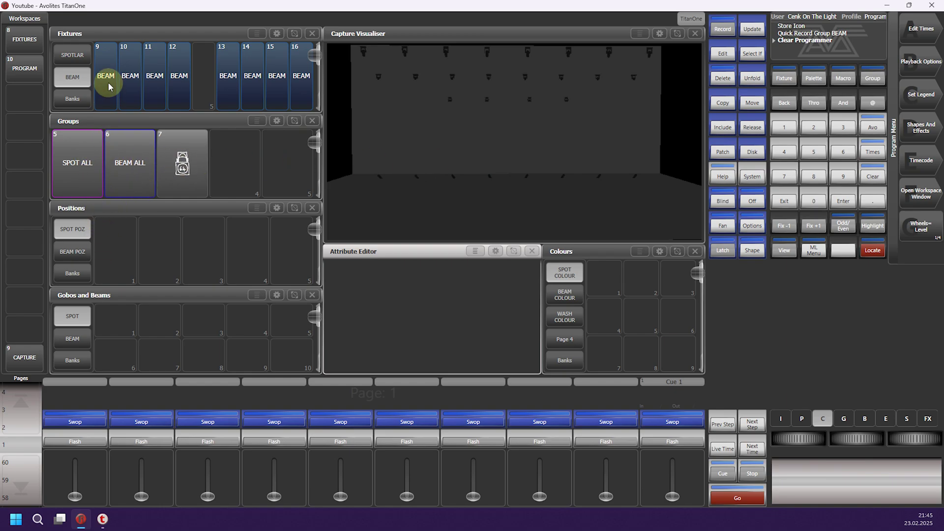
drag(109, 88, 313, 93)
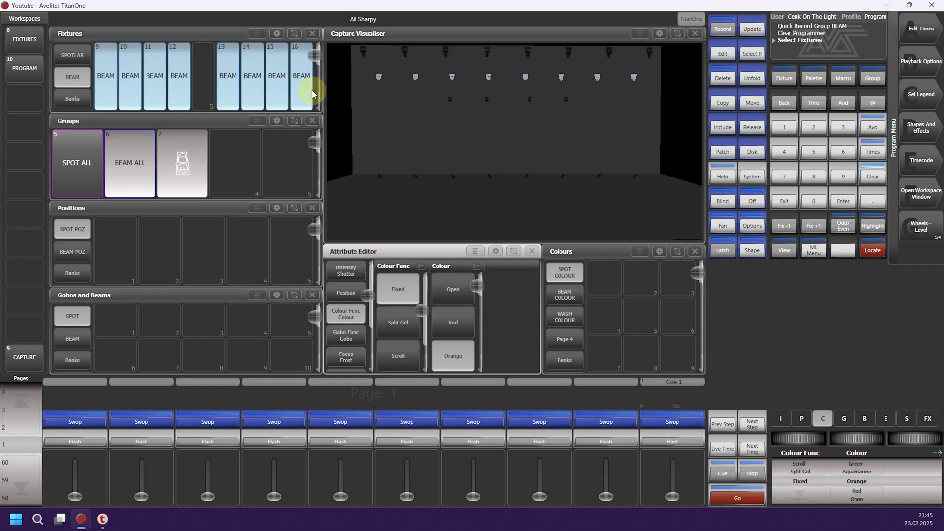
click(873, 177)
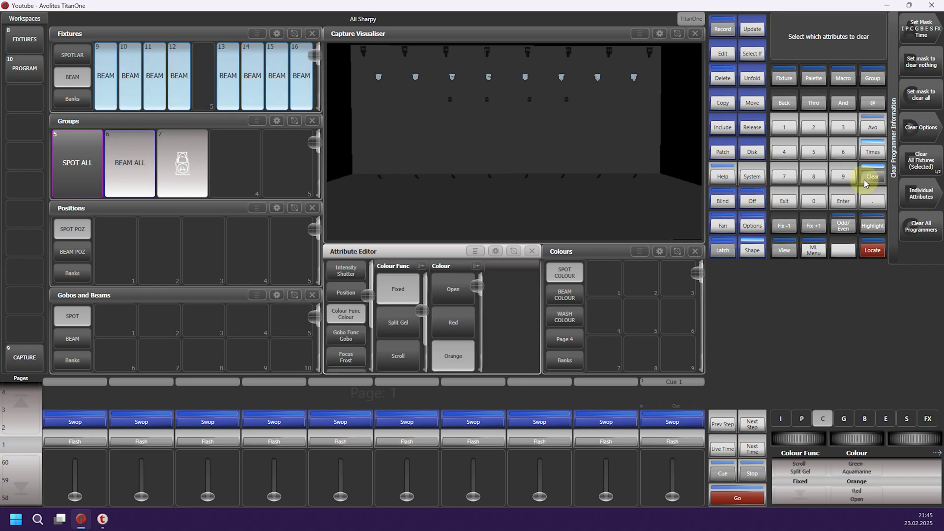
click(873, 176)
Select the BEAM ALL group, locate its fixtures and set their tilt to 70.15%.
click(141, 169)
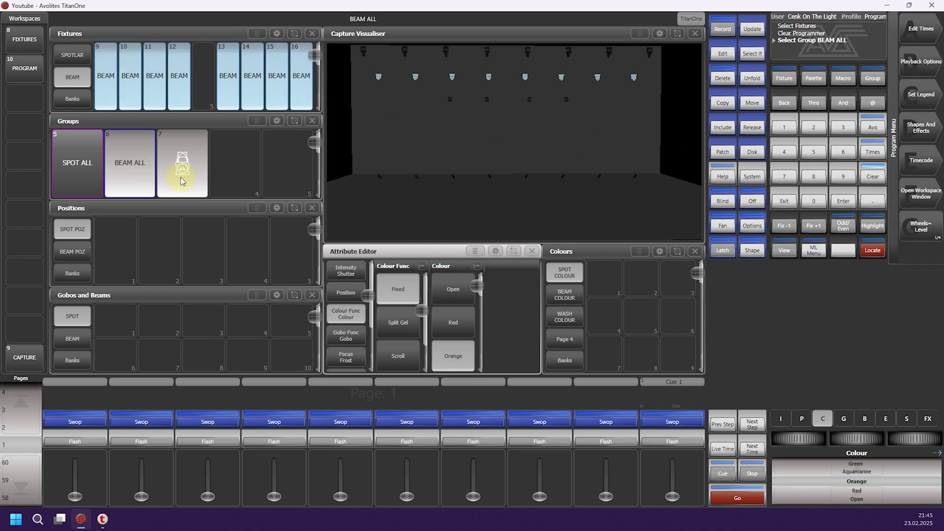
click(873, 251)
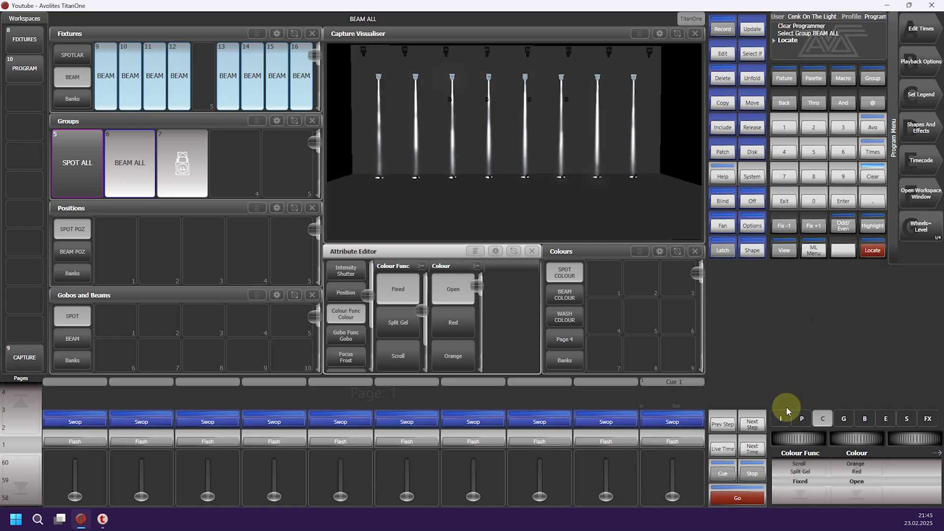
click(802, 419)
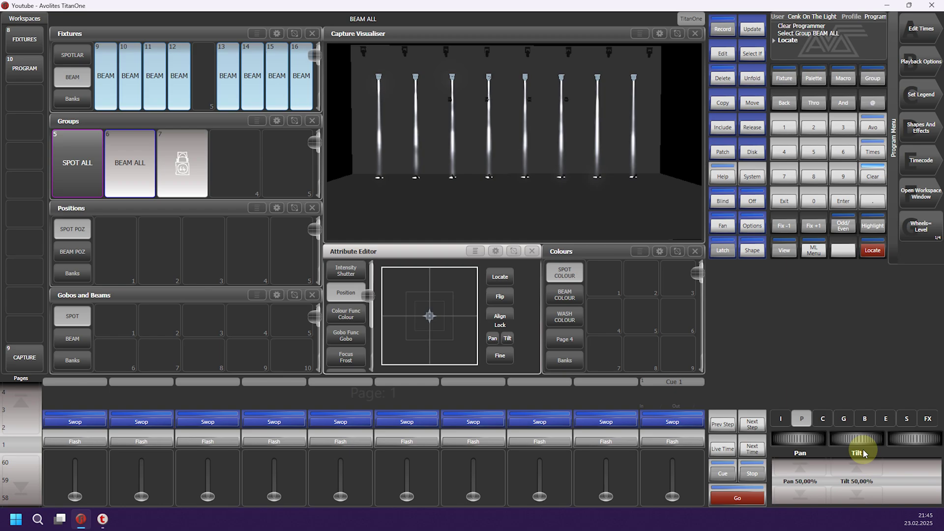
scroll(856, 483, up, 10)
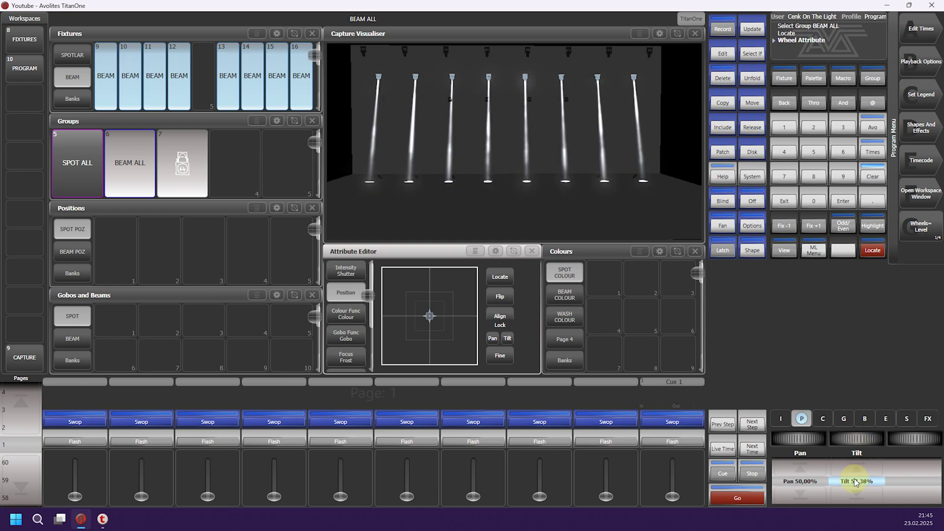
scroll(856, 483, up, 1)
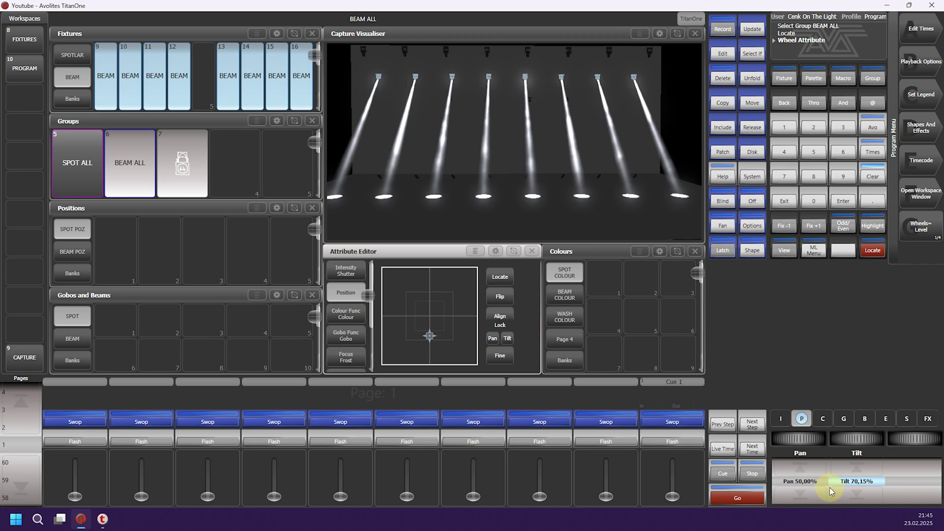
Add the beams' 50% pan to the programmer and create a quick palette in the first SPOT POZ slot.
click(801, 482)
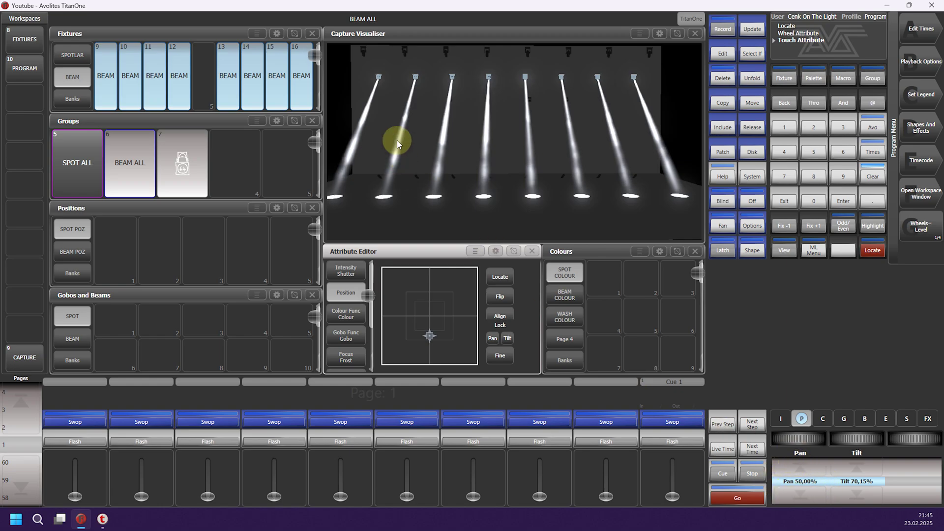
click(105, 243)
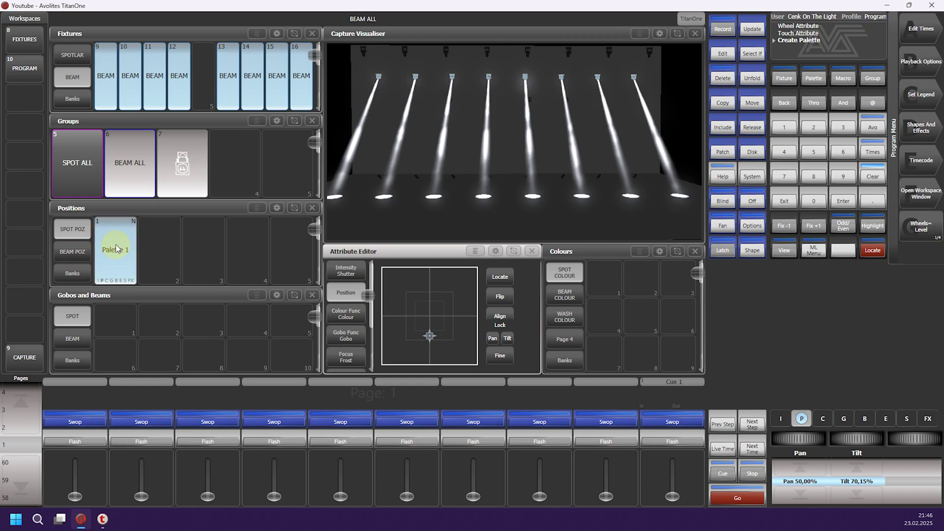
Record a palette masked to Pan & Tilt only in the second SPOT POZ slot and clear the programmer.
click(812, 82)
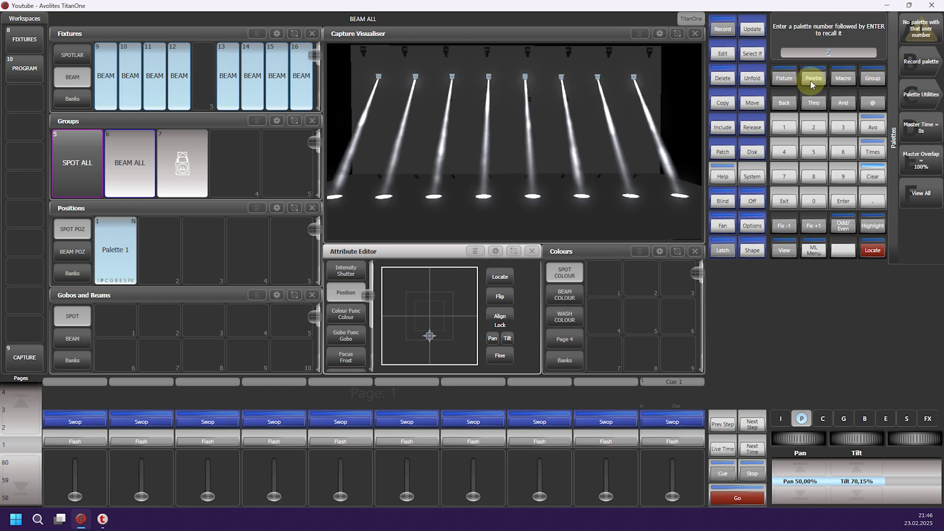
click(916, 63)
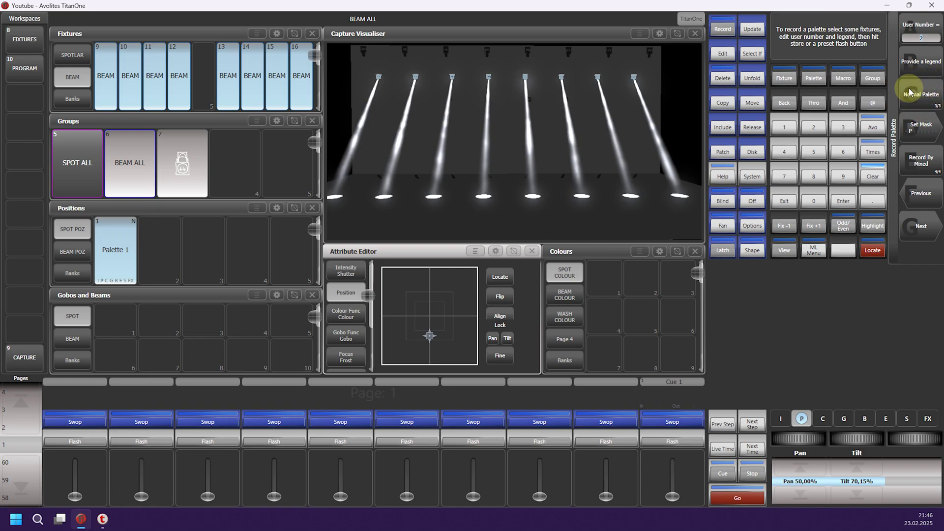
click(916, 132)
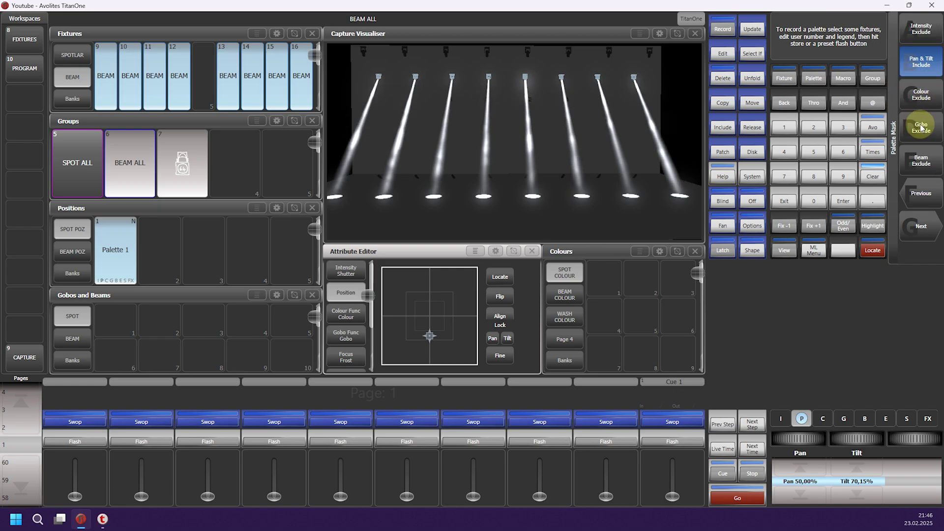
click(919, 95)
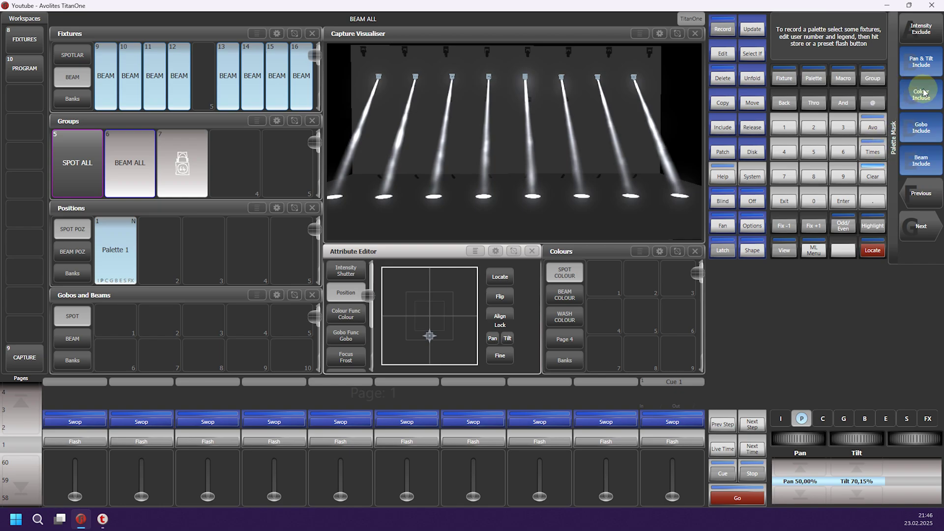
click(922, 128)
click(925, 162)
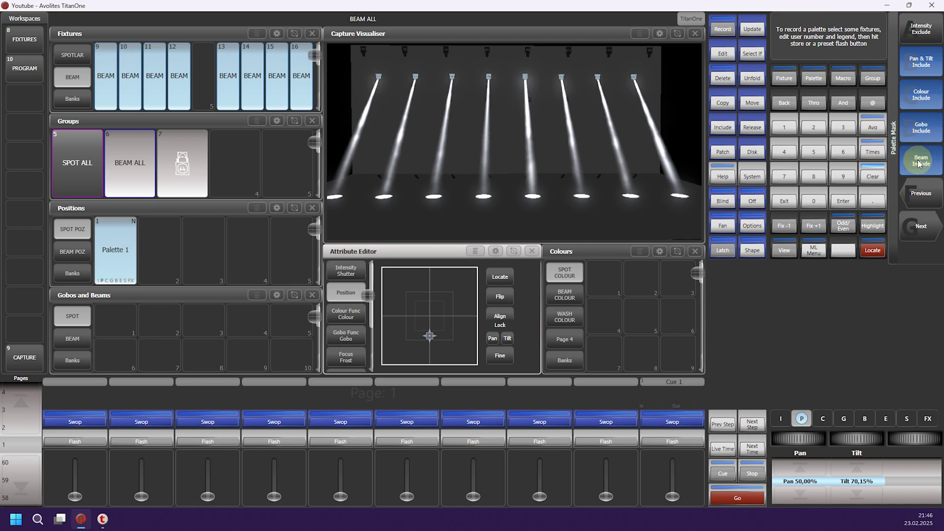
click(916, 66)
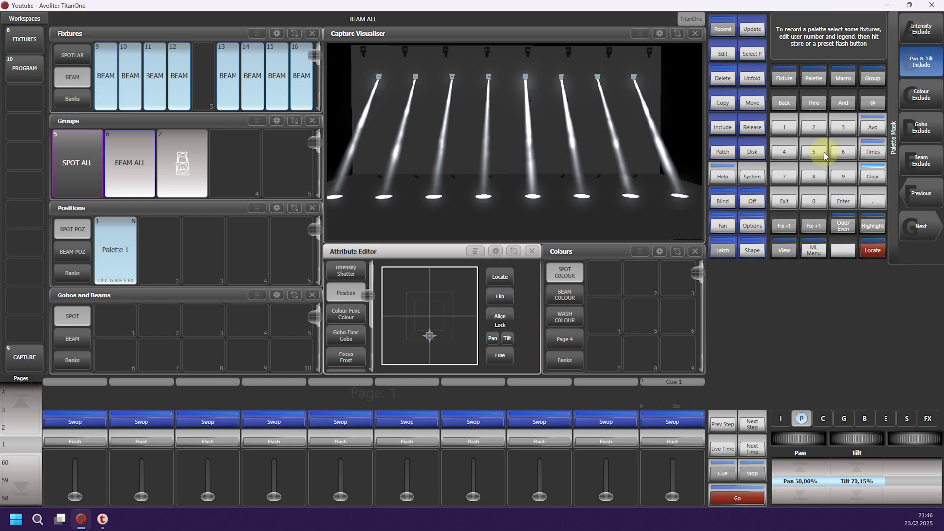
click(786, 201)
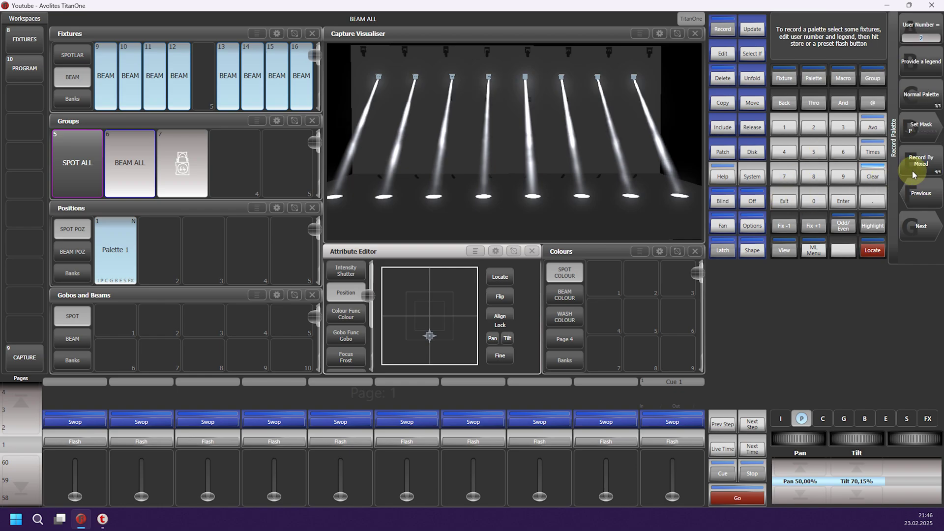
click(164, 244)
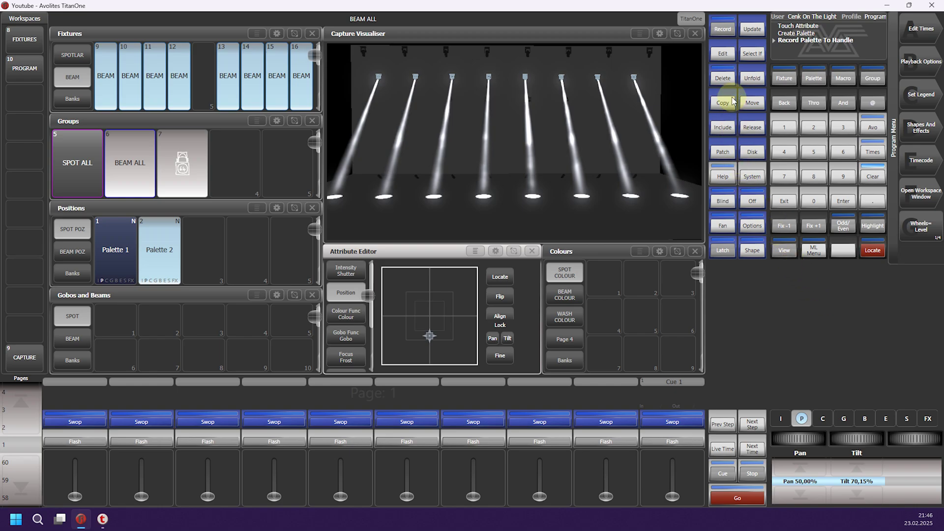
click(867, 179)
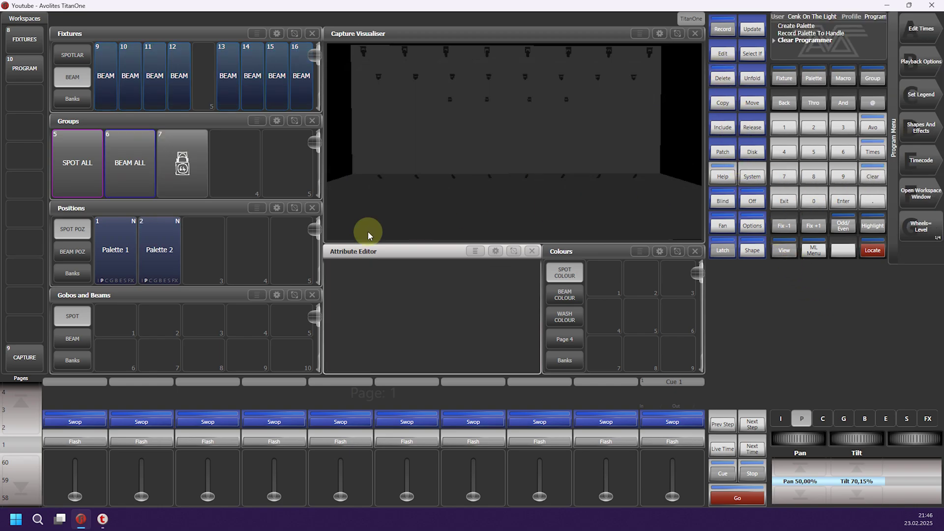
Delete Palette 1 from the SPOT POZ page and move Palette 2 into its slot.
click(723, 79)
click(103, 278)
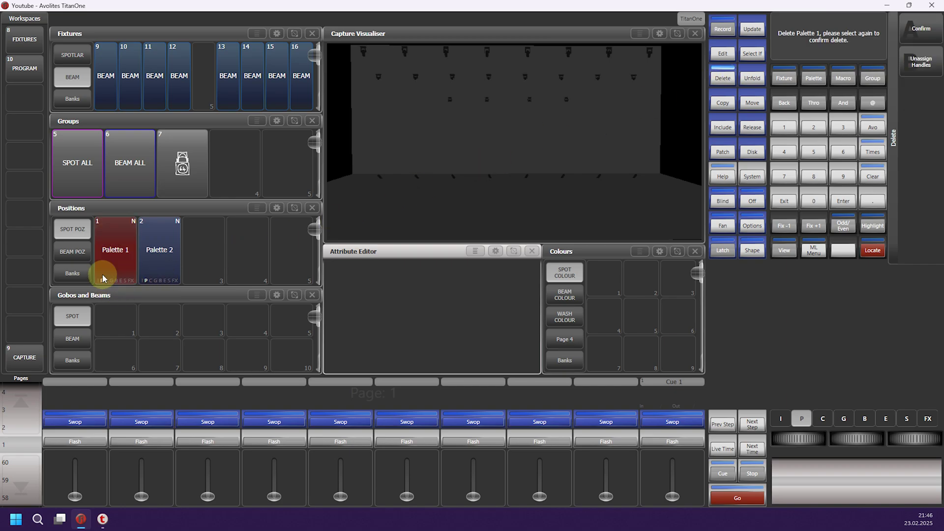
click(903, 40)
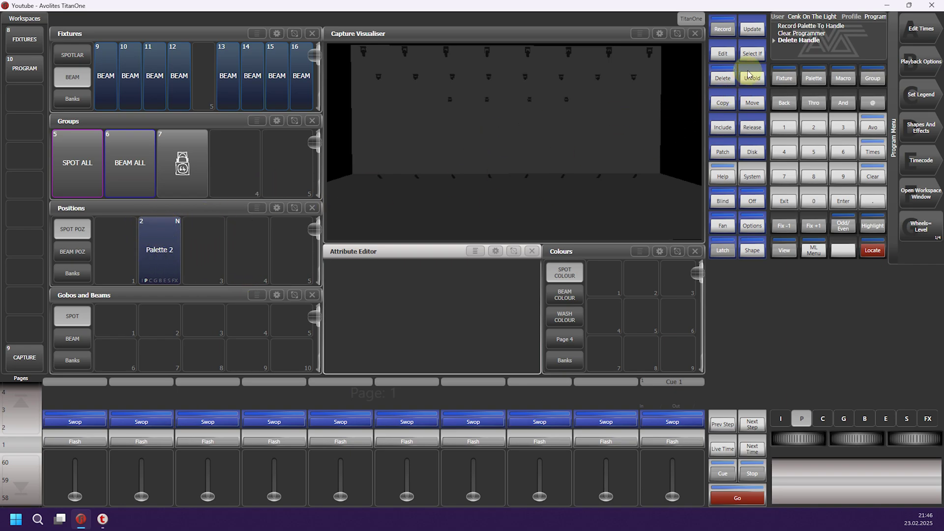
click(749, 109)
click(149, 268)
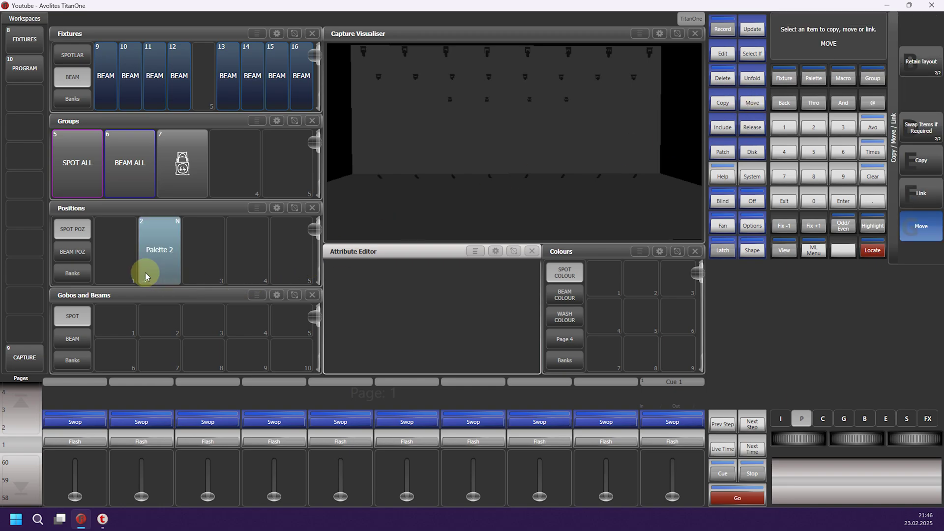
click(109, 276)
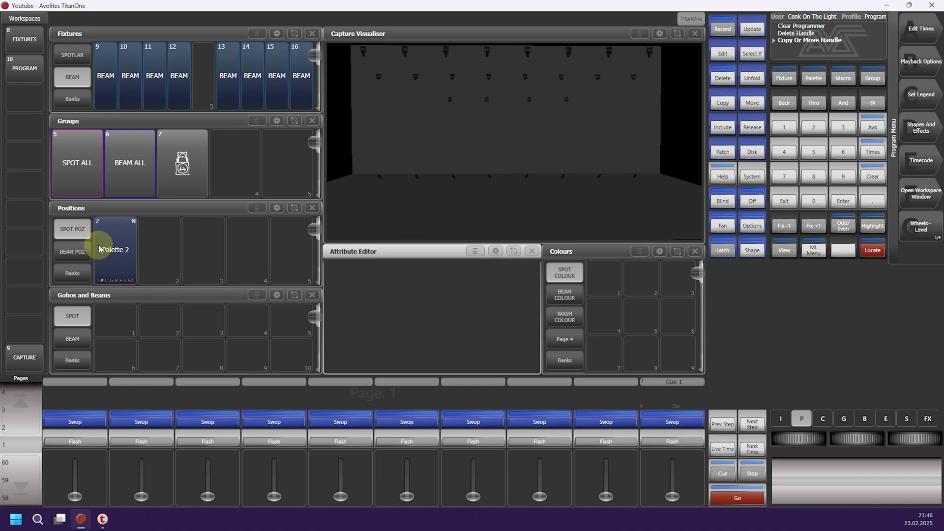
click(871, 177)
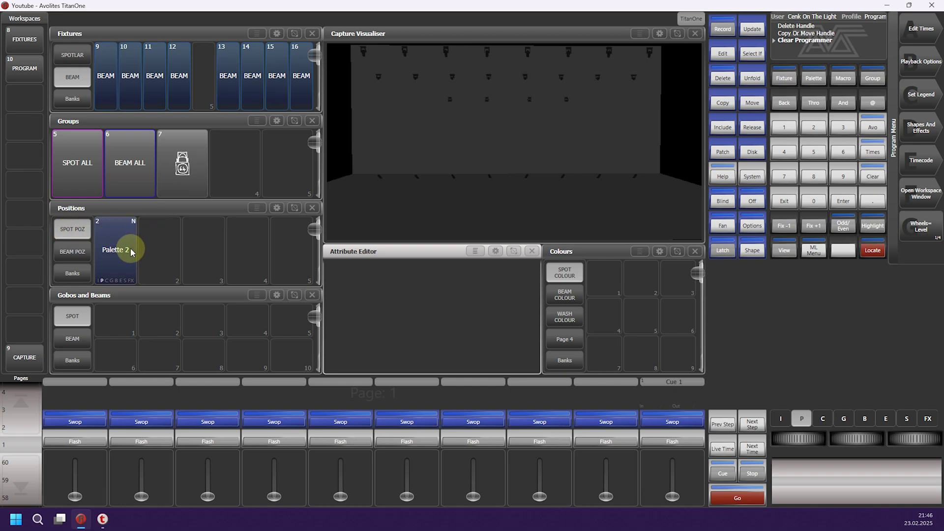
Move Palette 2 to the first slot of the BEAM POZ page.
click(749, 106)
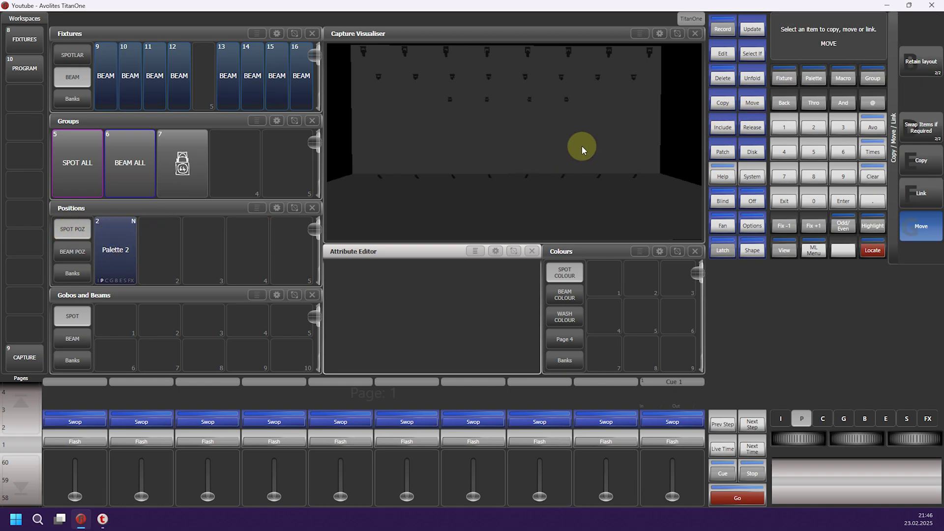
click(119, 256)
click(76, 257)
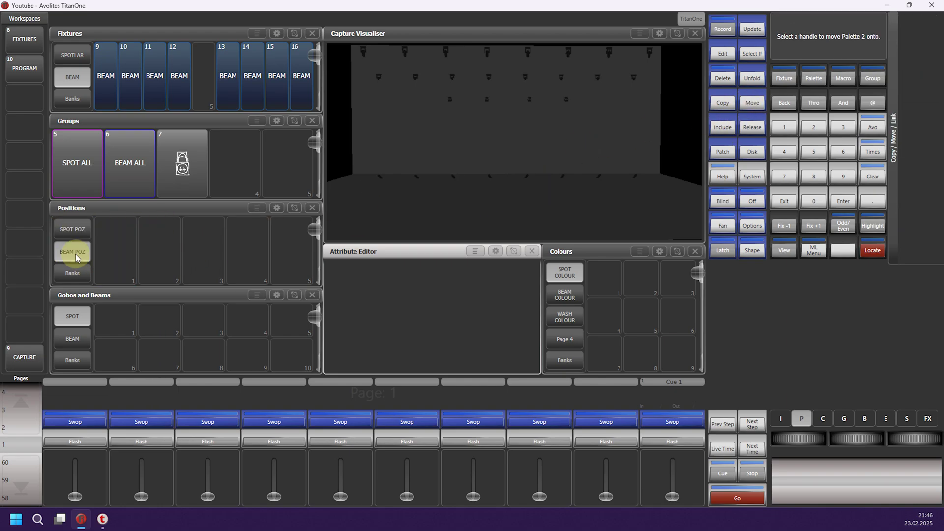
click(113, 255)
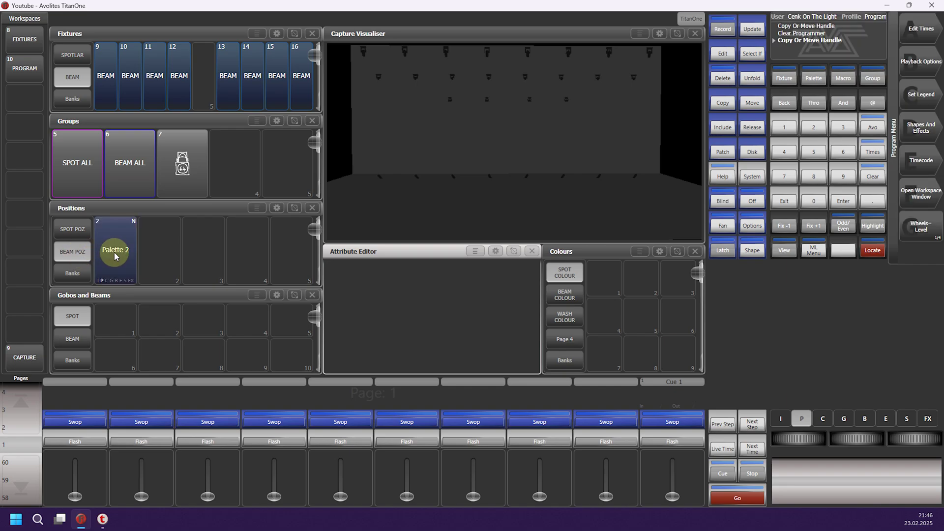
Show the beam pages in the Positions, Gobos and Beams, and Colours windows.
click(73, 230)
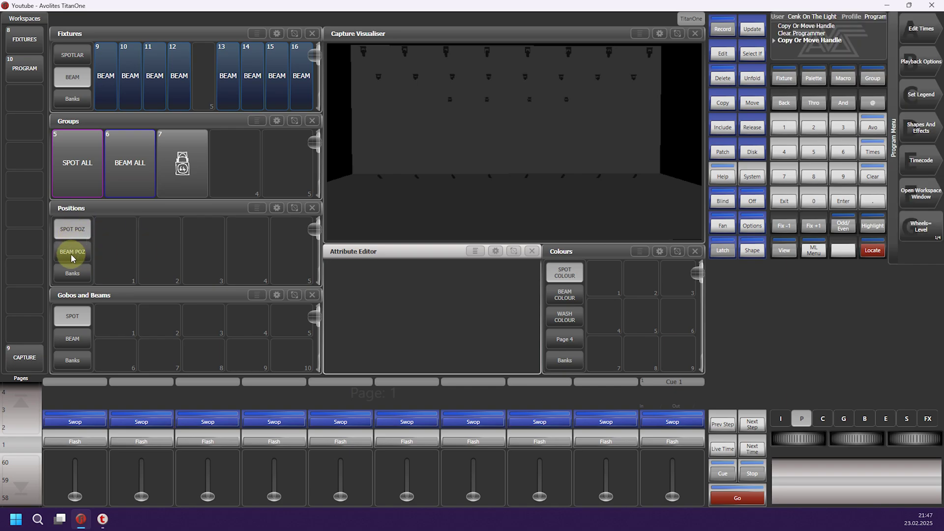
click(73, 251)
click(72, 338)
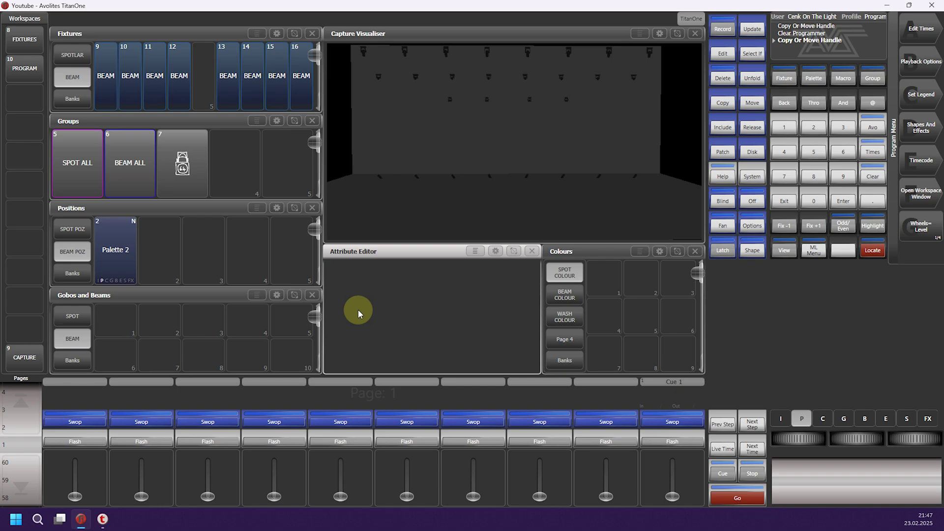
click(565, 296)
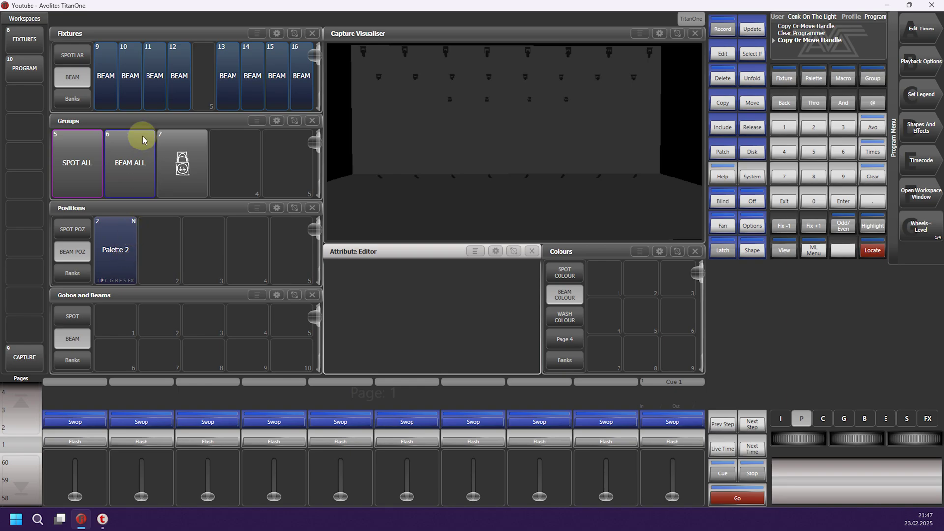
Select beam fixtures 9 to 16, locate them and apply Palette 2.
drag(126, 84, 100, 84)
drag(254, 89, 287, 80)
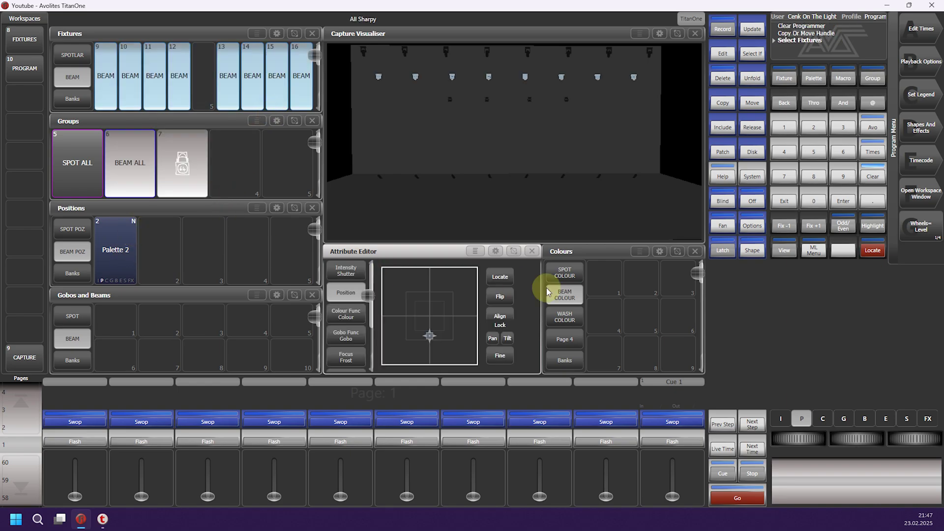
click(874, 250)
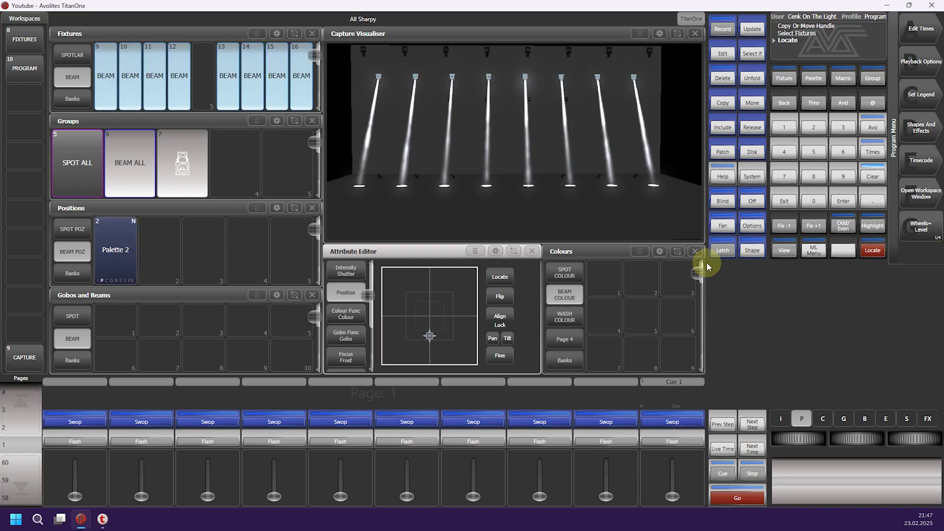
click(106, 264)
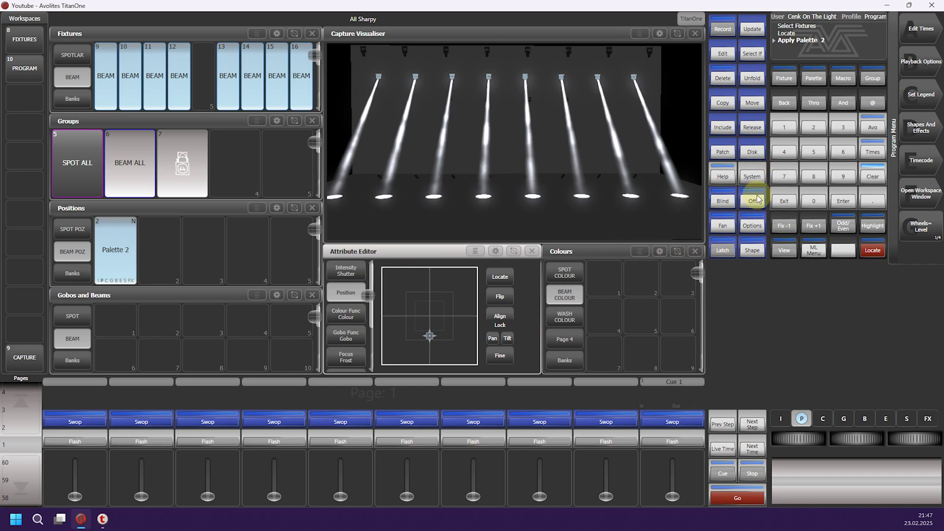
Fan the beams' pan outward symmetrically to 40.81%.
click(723, 226)
click(800, 422)
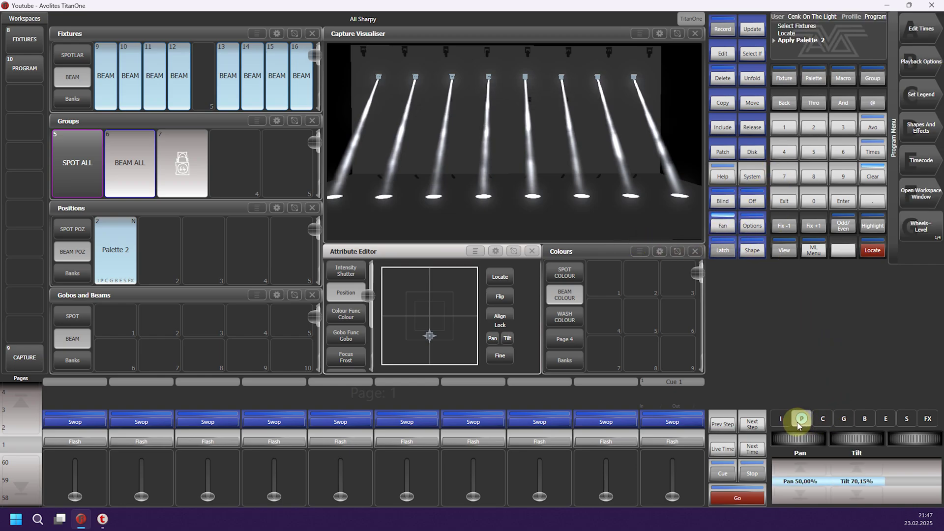
scroll(801, 438, up, 5)
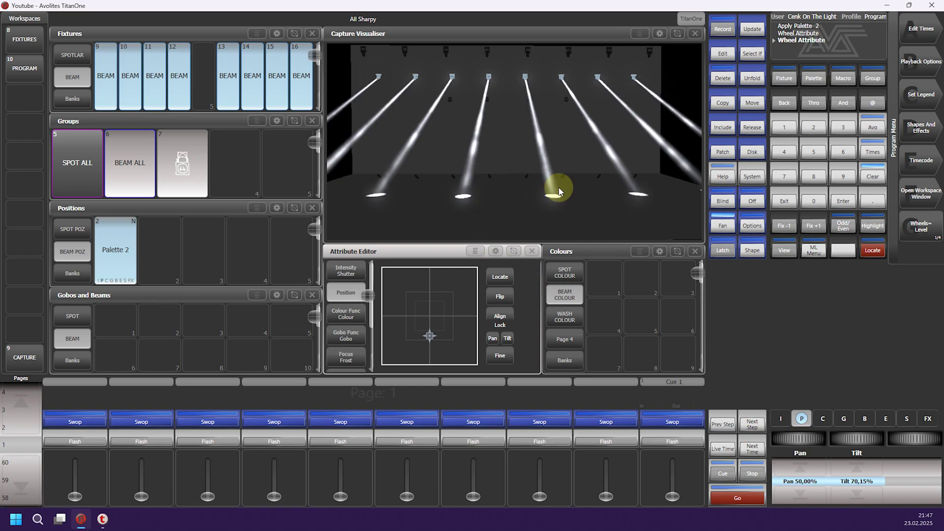
Record the fanned beam position as a palette in the second BEAM POZ slot with the Pan & Tilt mask.
click(818, 82)
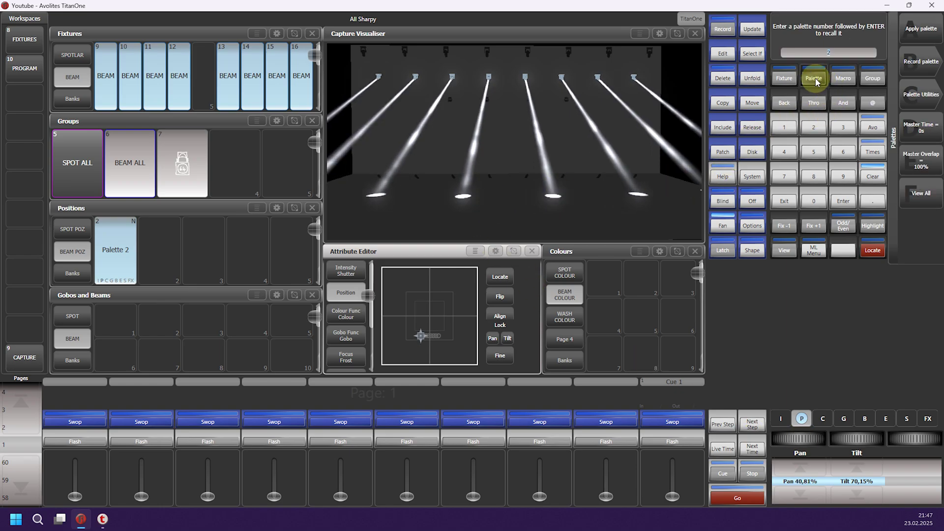
click(919, 71)
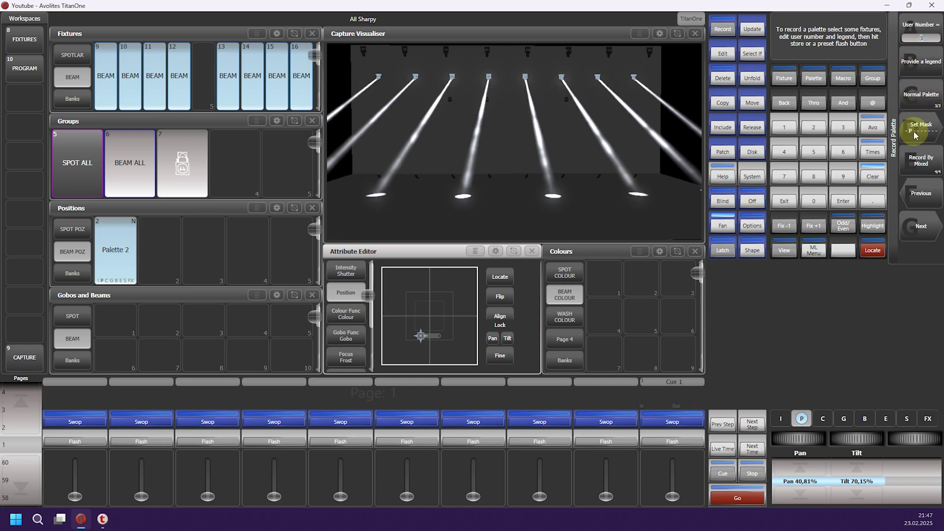
click(165, 259)
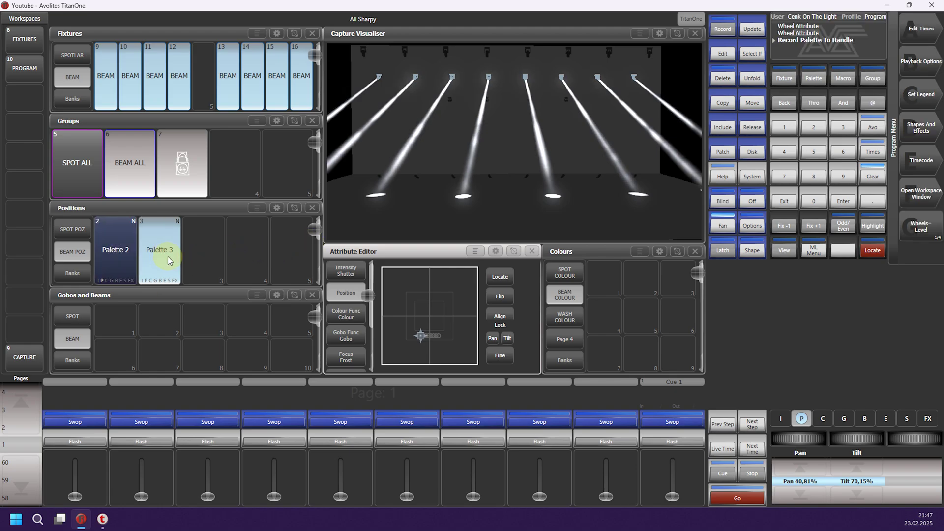
Recall Palette 2 and Palette 3 alternately to compare the beam positions, and clear the programmer.
click(120, 252)
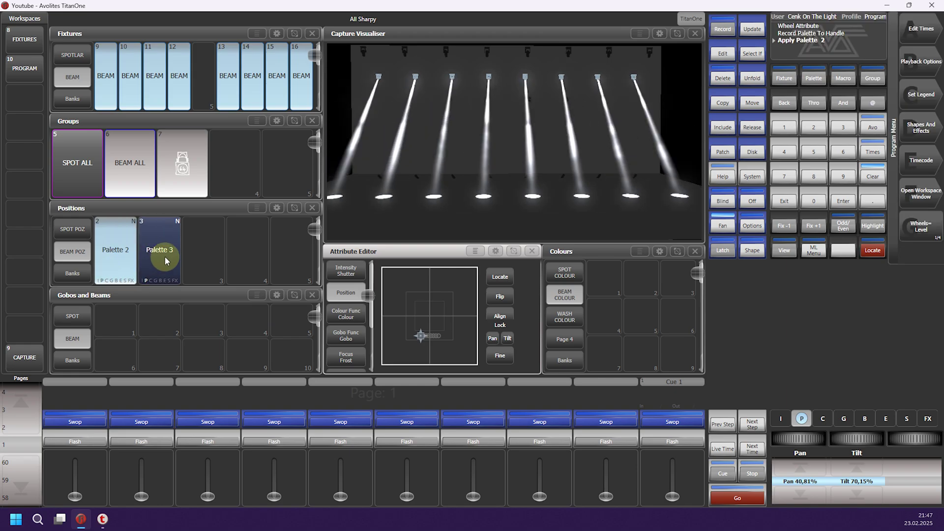
click(167, 258)
click(133, 255)
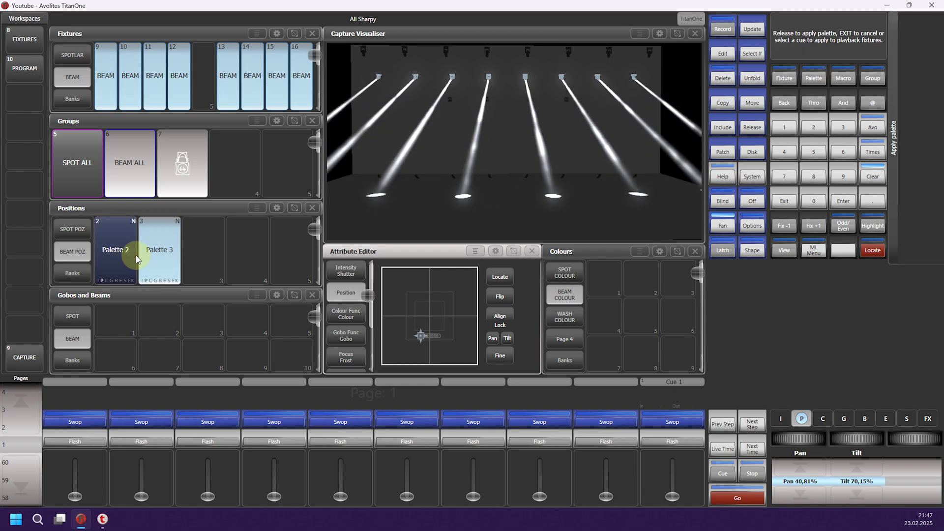
click(149, 255)
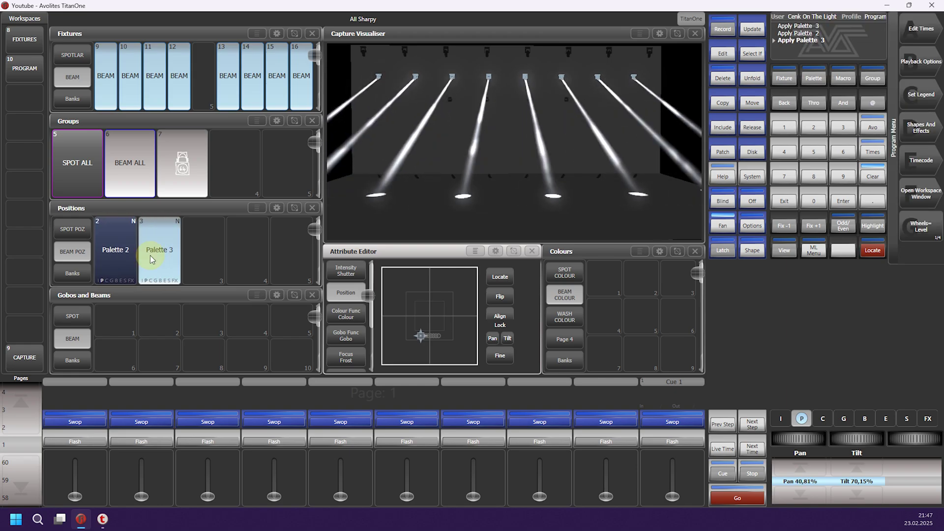
click(566, 318)
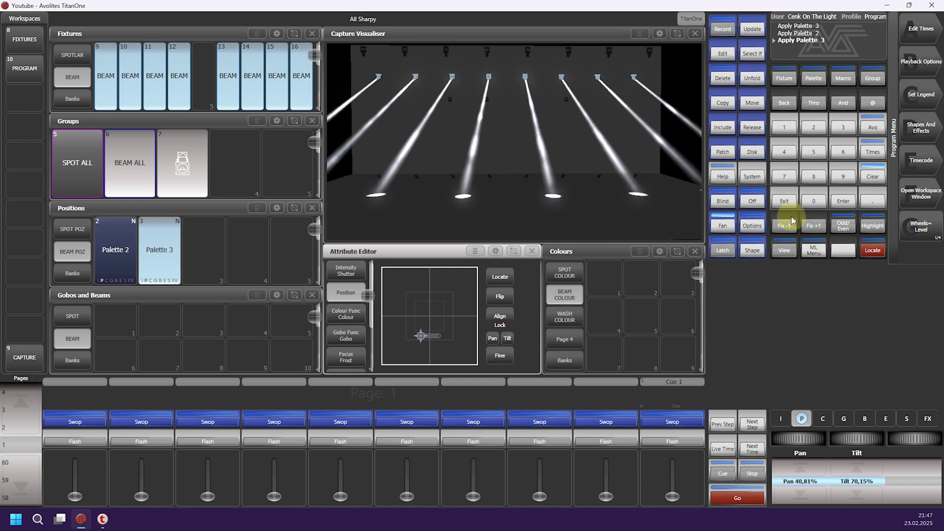
click(873, 177)
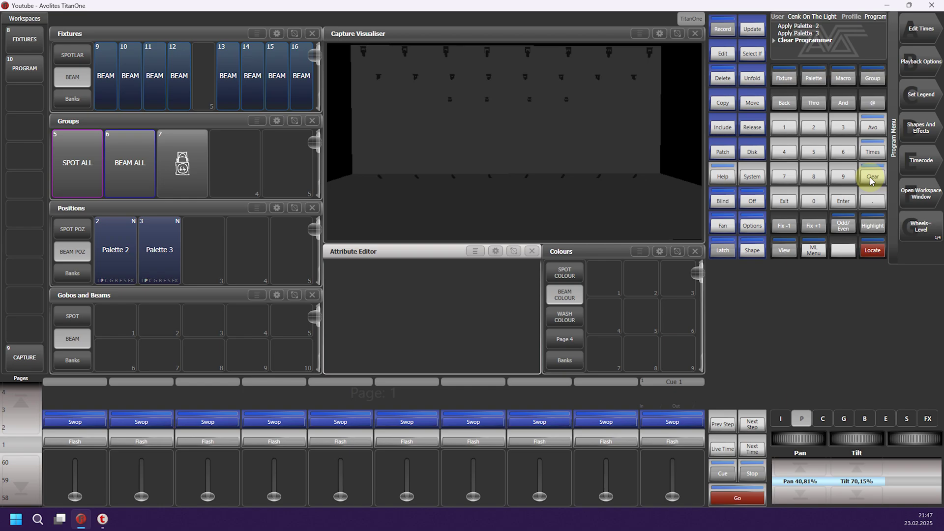
Set the legend of Palette 2 on the BEAM POZ page to BEAM DUZ POZ.
click(914, 94)
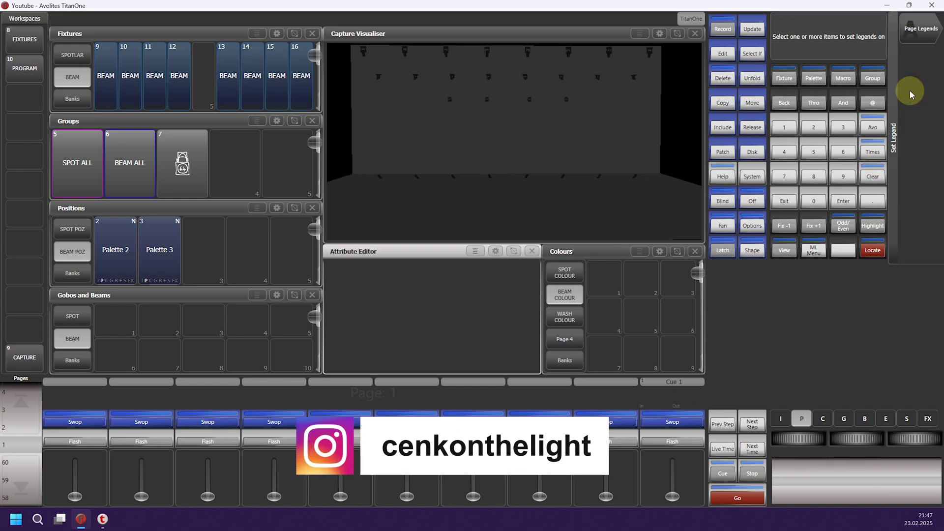
click(117, 255)
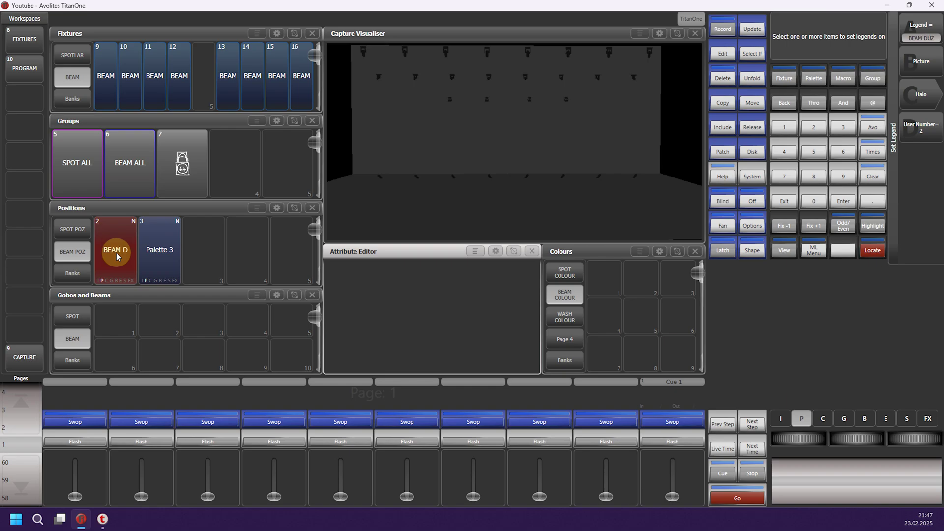
text(Z)
key(Return)
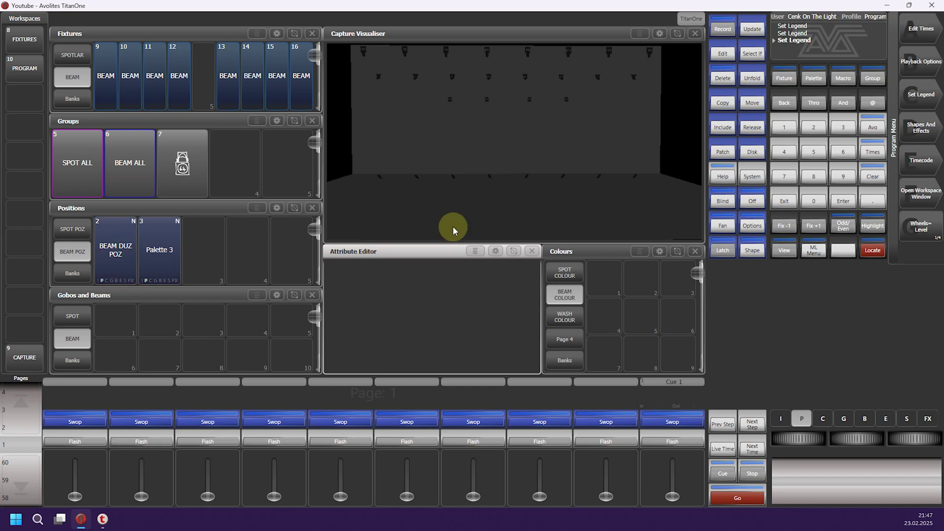
Give position Palette 3 the Fan Down picture from the Direction icon category as its legend.
click(916, 87)
click(161, 254)
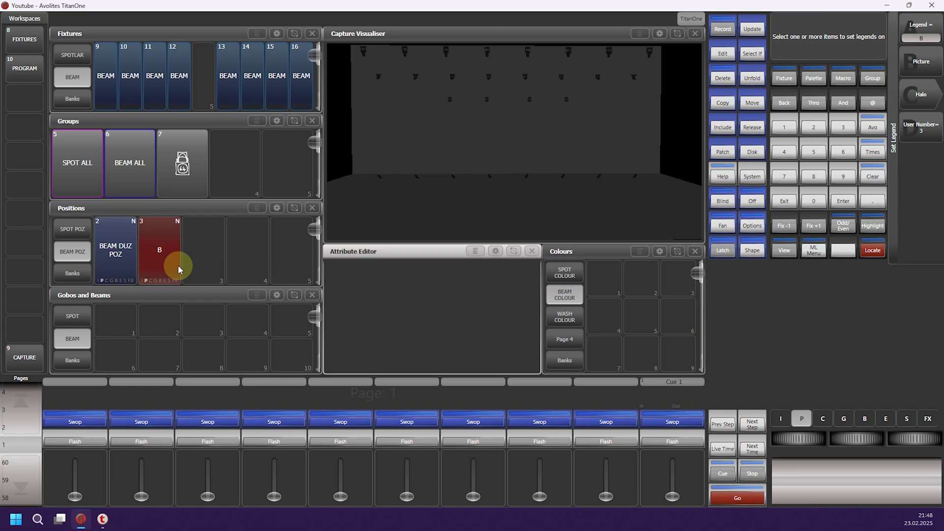
click(921, 40)
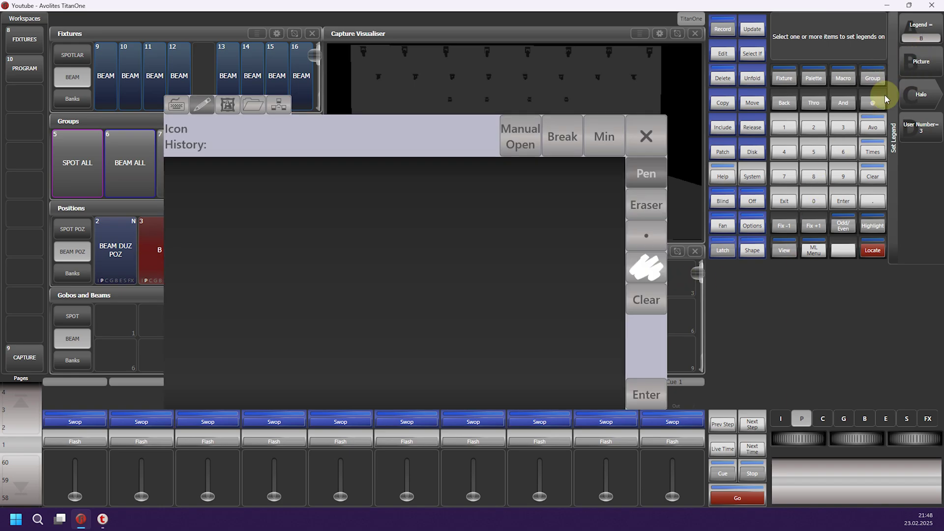
click(231, 106)
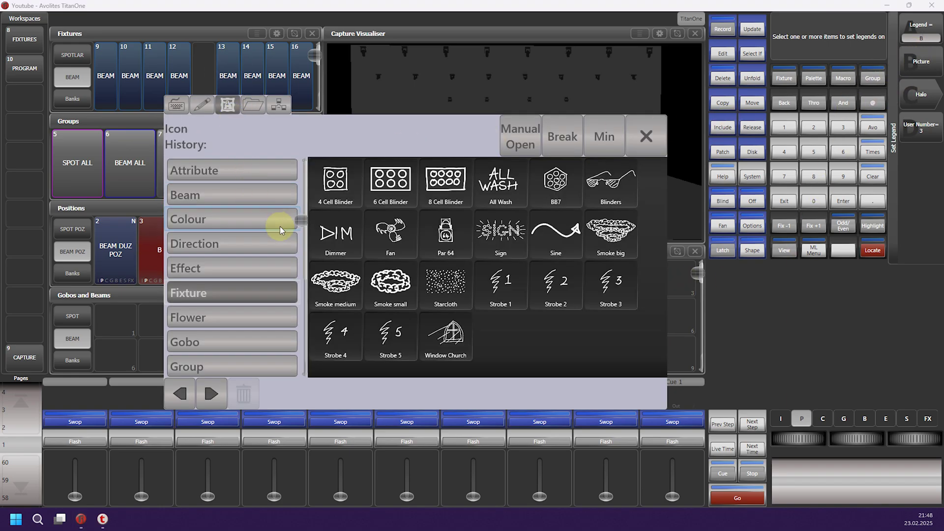
click(209, 245)
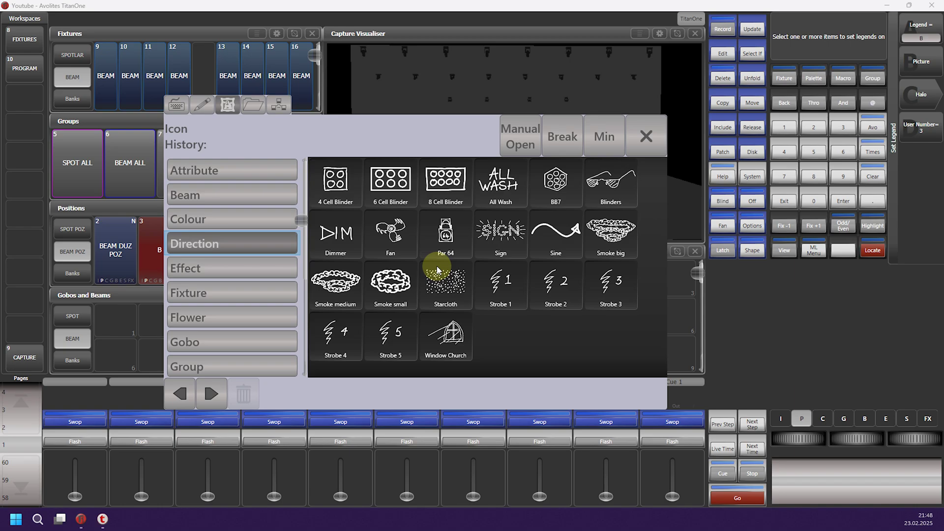
click(193, 248)
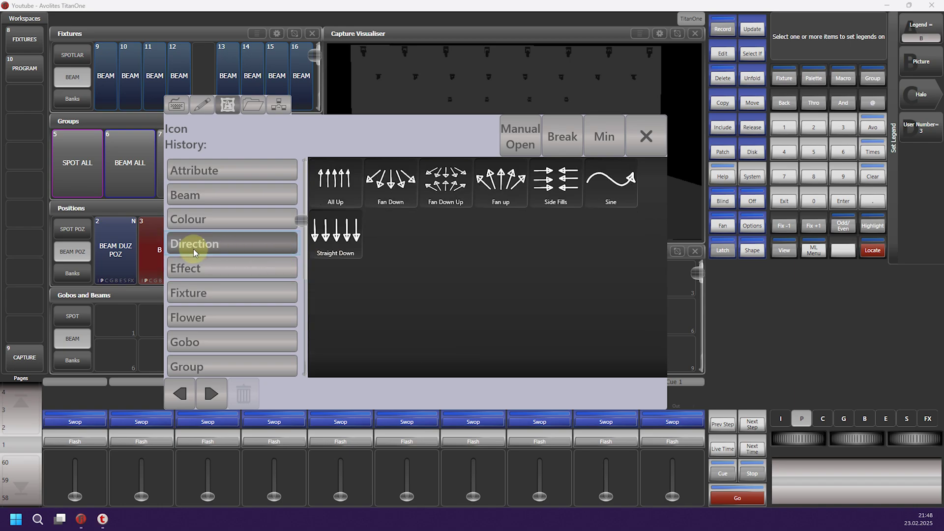
click(398, 197)
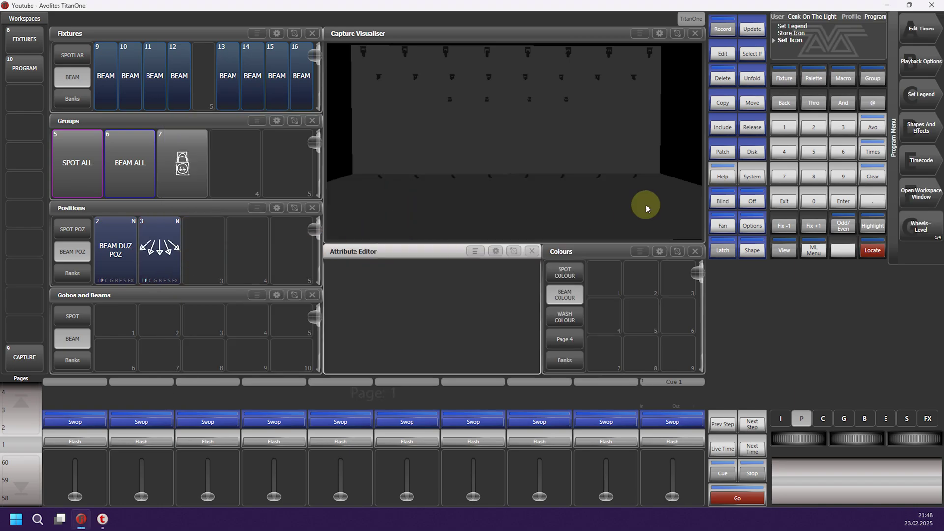
Give the BEAM DUZ POZ palette the Straight Down picture from the Direction icons.
click(905, 106)
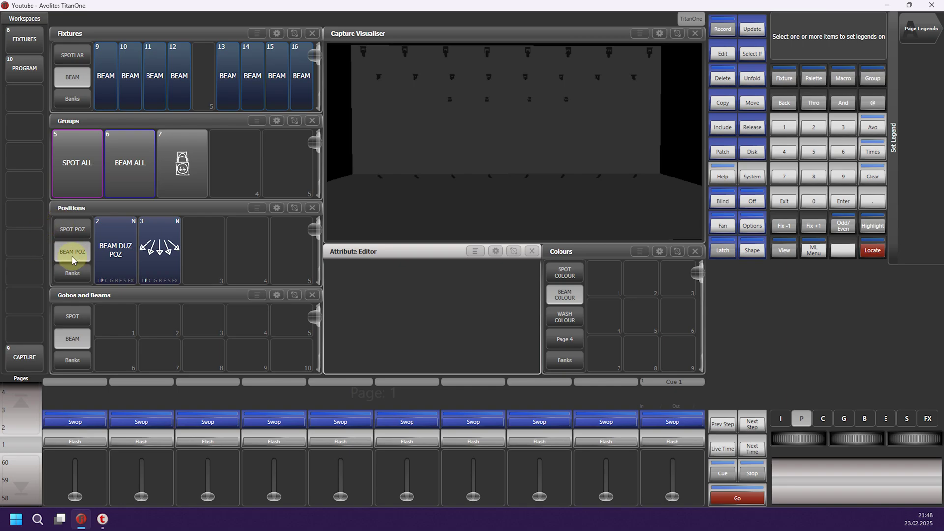
click(131, 249)
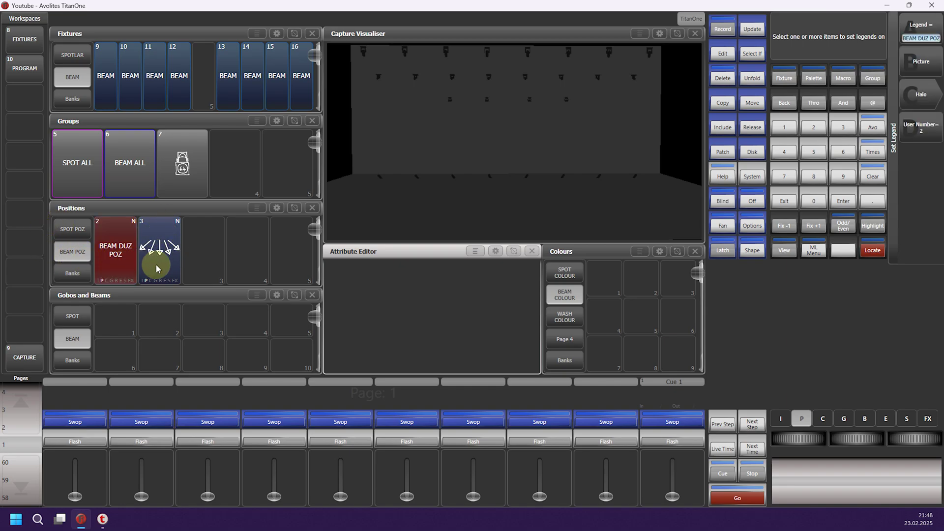
click(921, 61)
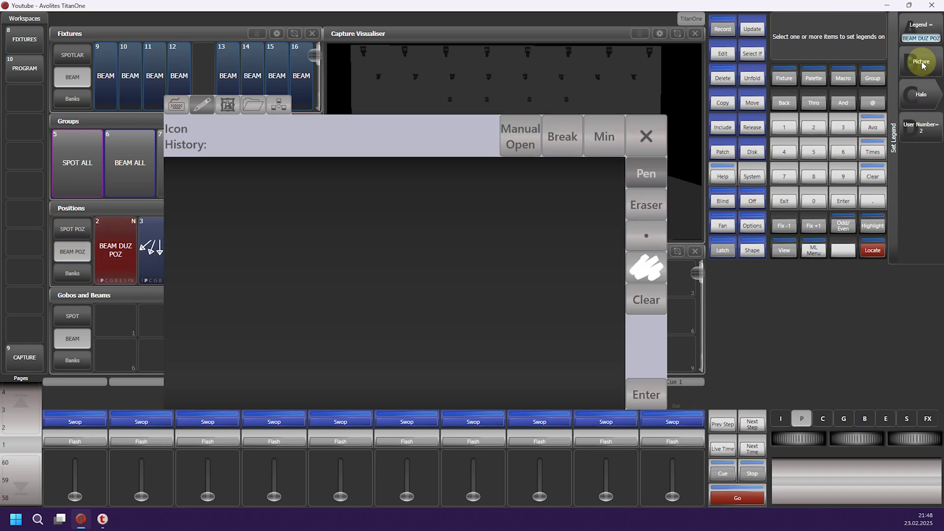
click(226, 106)
double_click(345, 241)
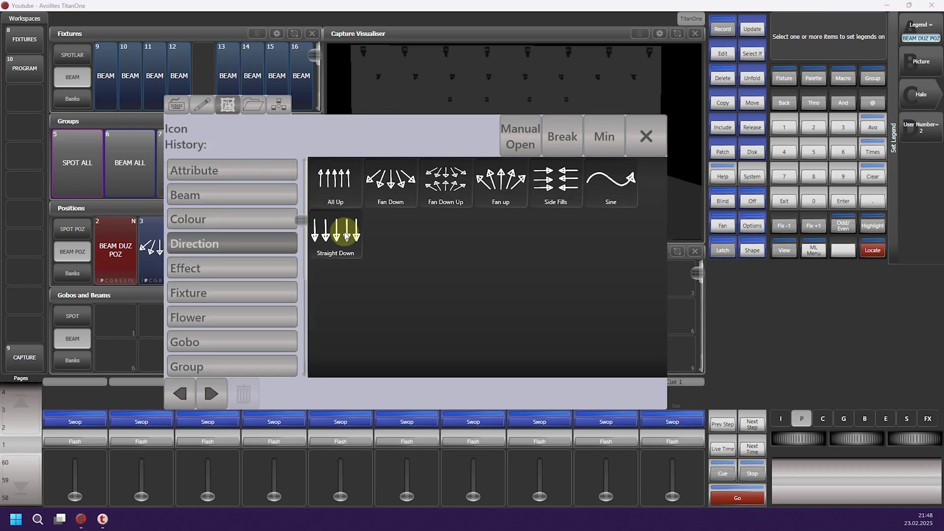
Clear the programmer, locate the BEAM ALL group, and apply the Straight Down palette followed by the Fan Down palette.
click(868, 177)
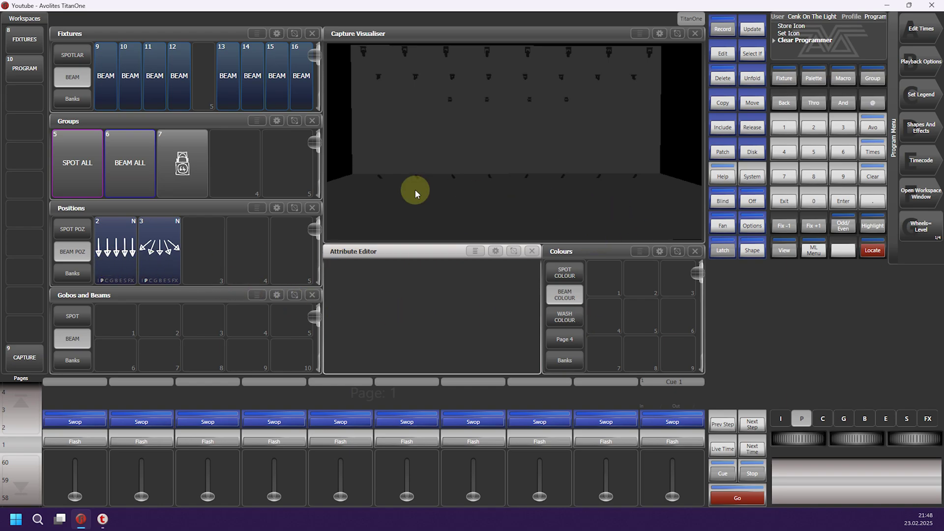
click(121, 166)
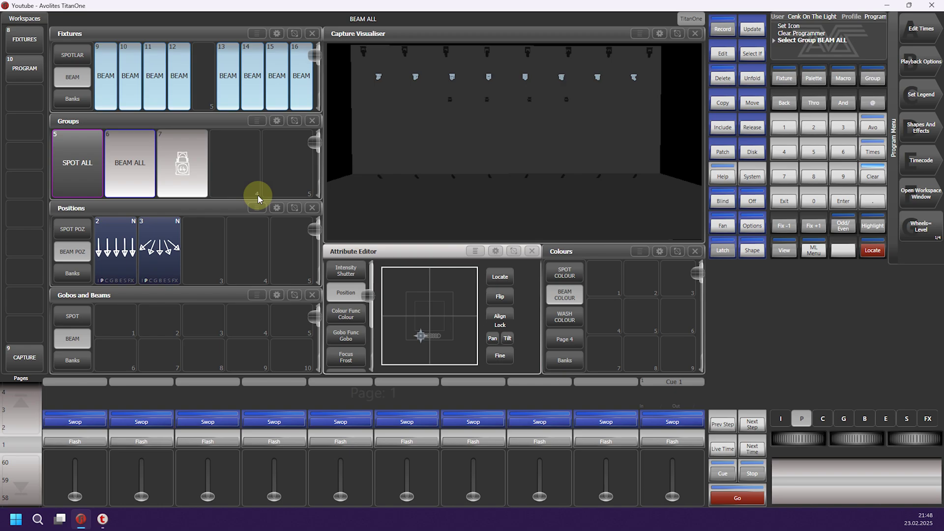
click(872, 251)
click(125, 269)
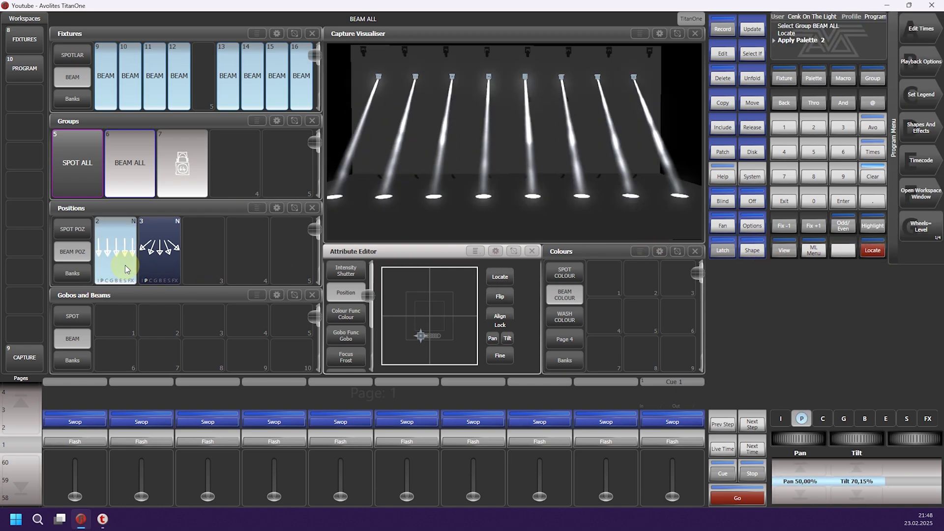
click(159, 265)
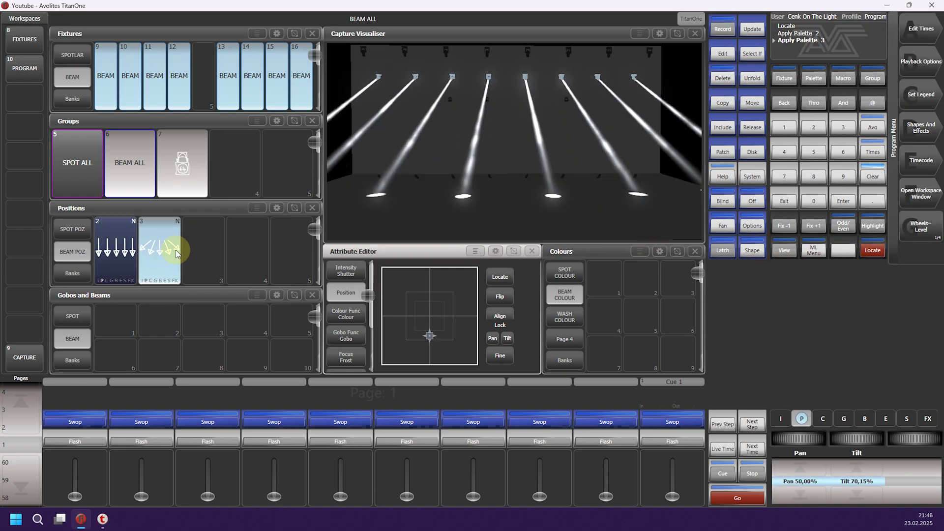
Record the fanned beam look as a memory on the fifth playback, keeping the record mode at Fixture.
click(719, 30)
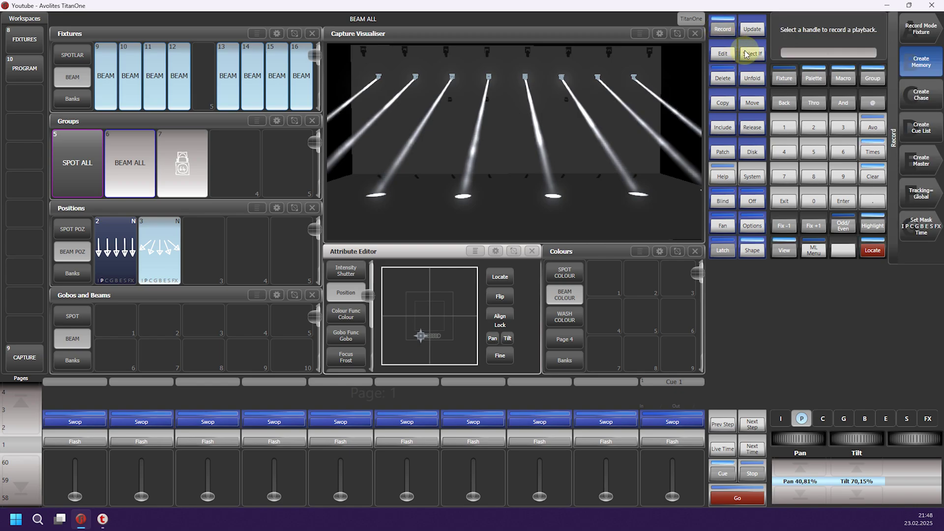
click(918, 32)
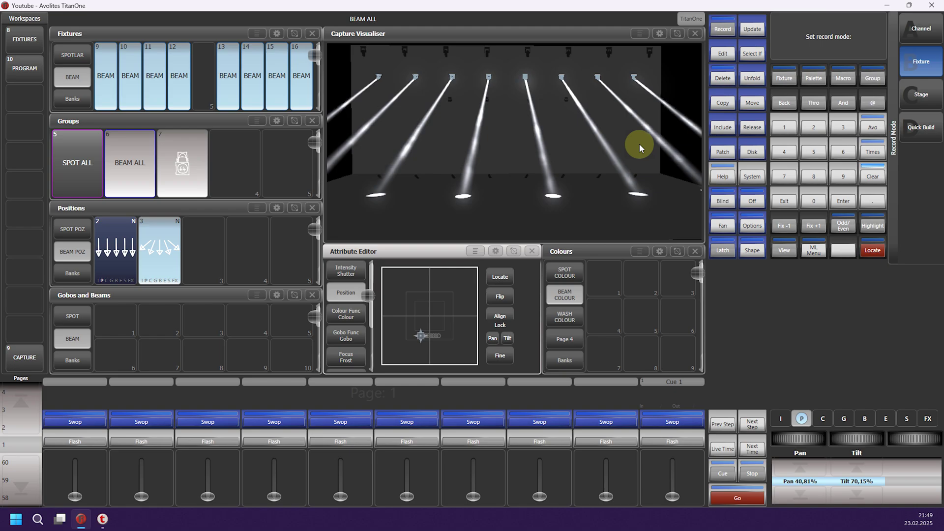
click(790, 201)
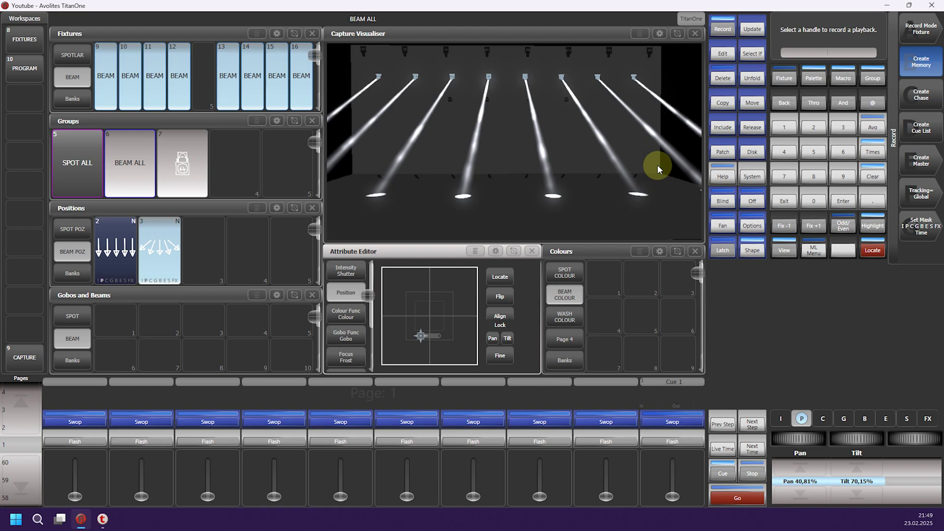
click(340, 422)
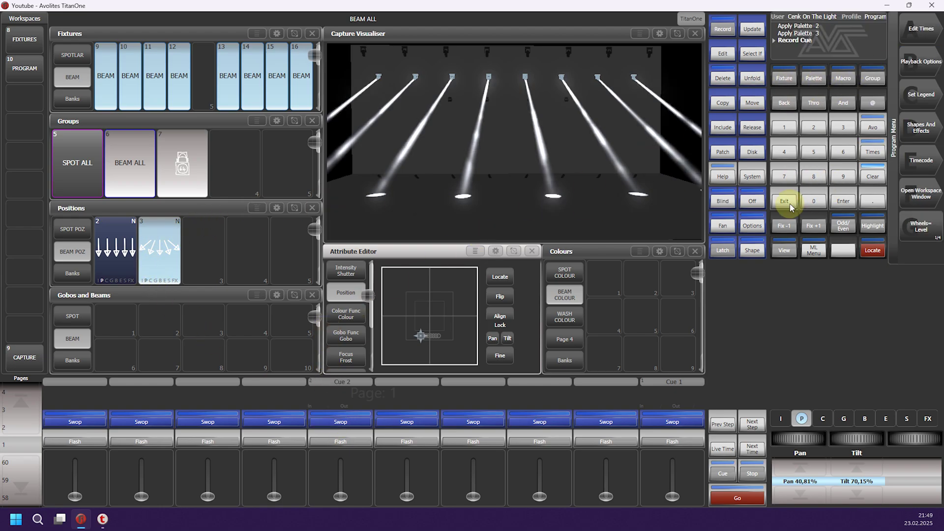
Clear the programmer and test Cue 2 by raising its fader to full and lowering it to zero.
click(873, 176)
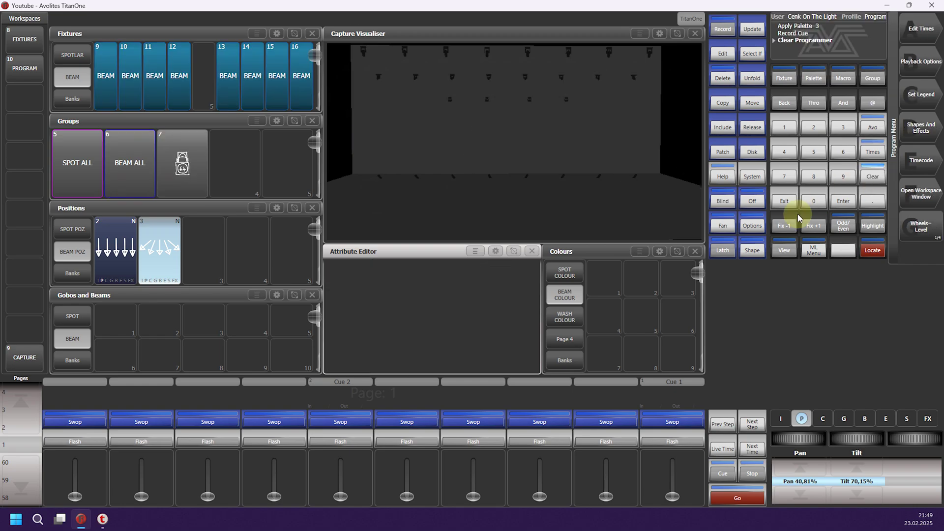
drag(339, 497, 344, 421)
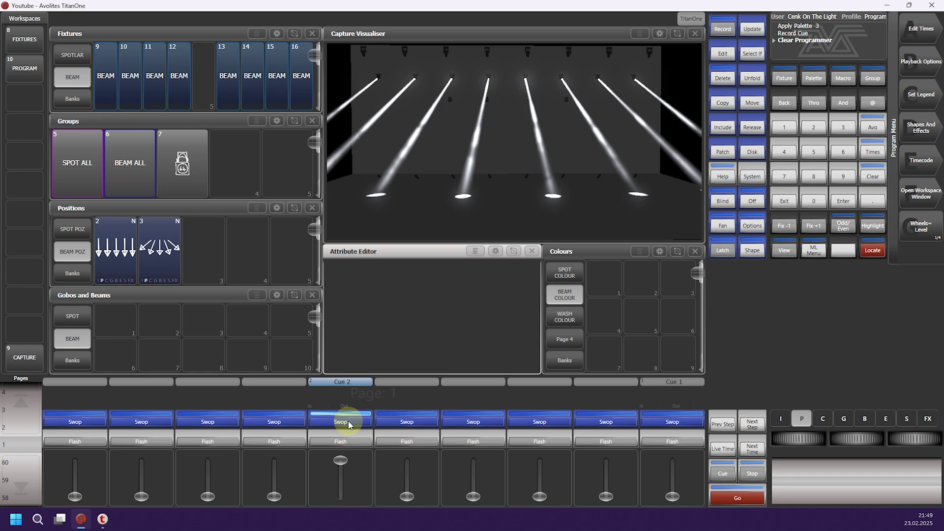
drag(341, 460, 339, 497)
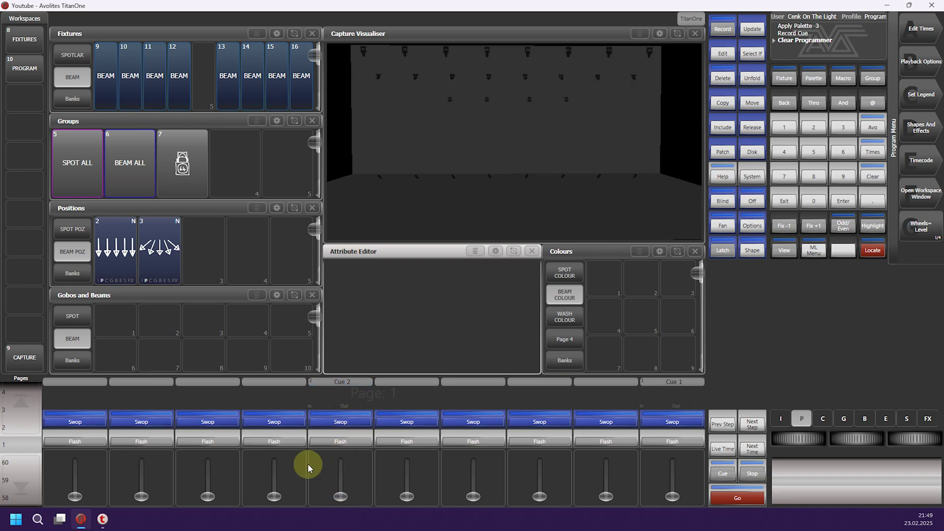
Locate the BEAM ALL group, apply the Fan Down palette, and fan the beams' pan inward symmetrically to about 57.30%.
click(121, 176)
click(873, 250)
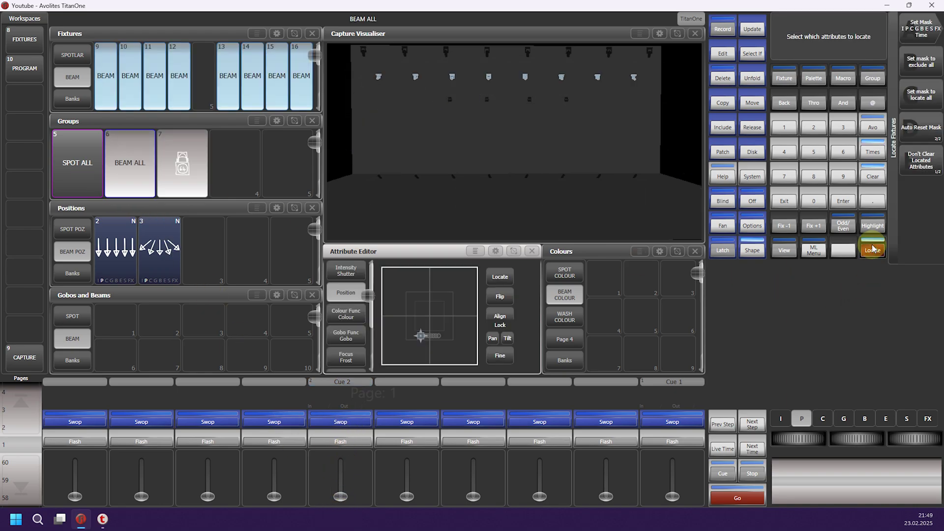
click(170, 255)
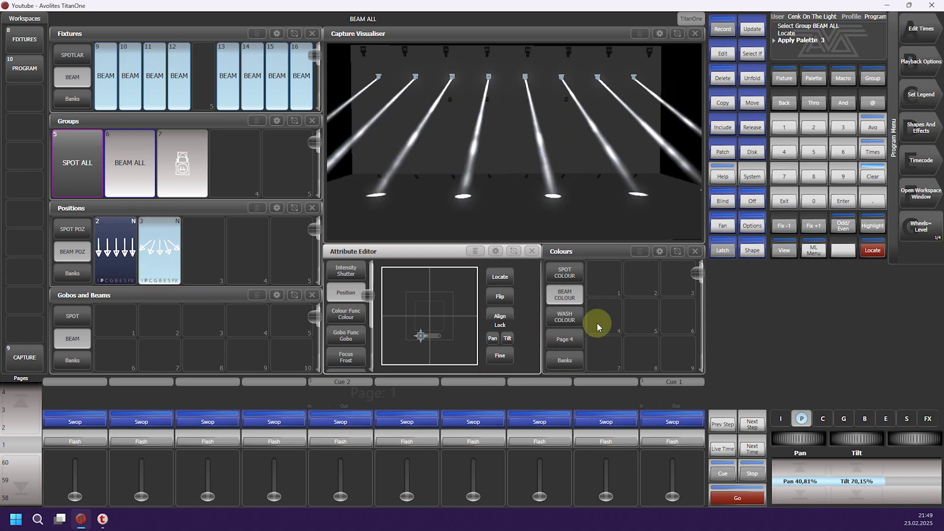
click(723, 226)
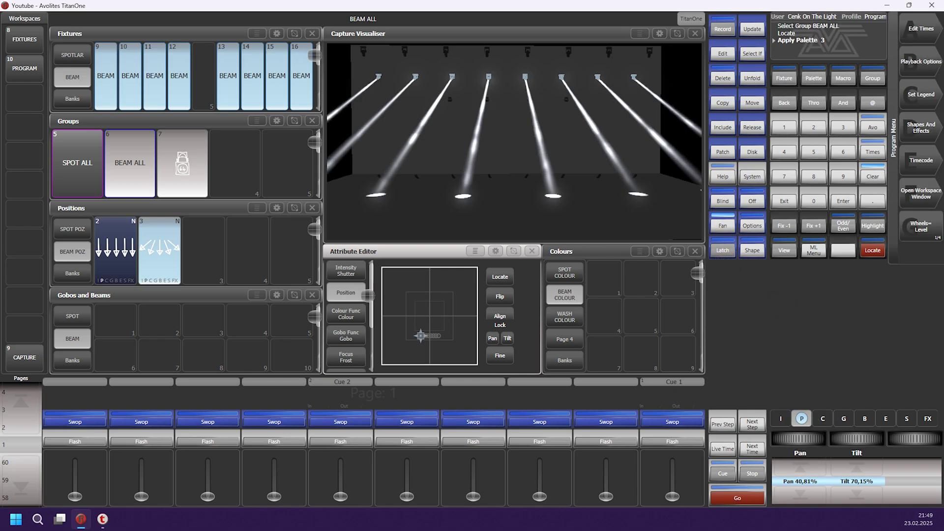
scroll(800, 439, down, 5)
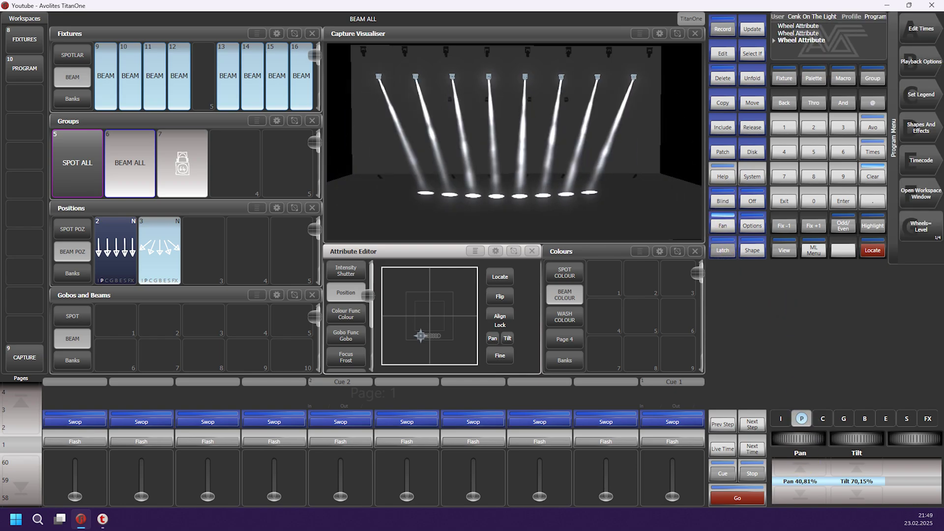
scroll(801, 439, up, 3)
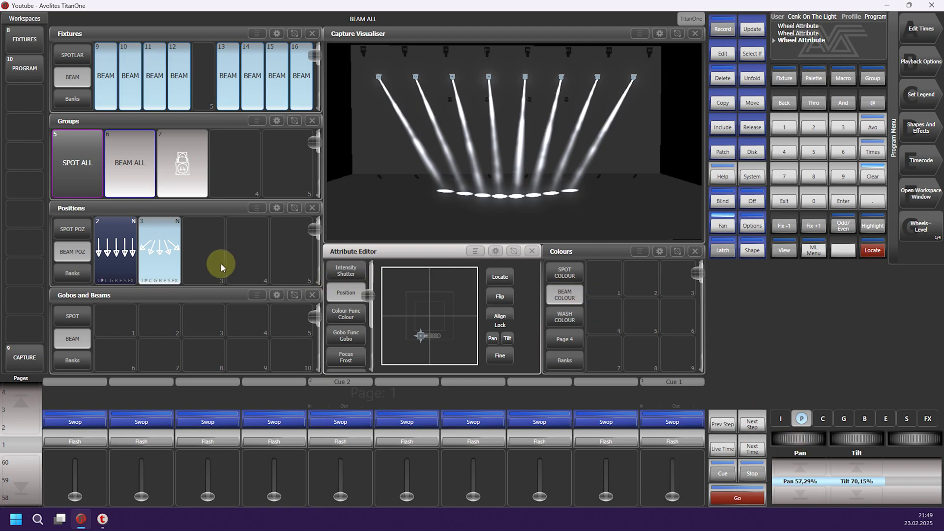
Record the inward-fanned position over the Fan Down palette by merging it into the existing palette.
click(724, 31)
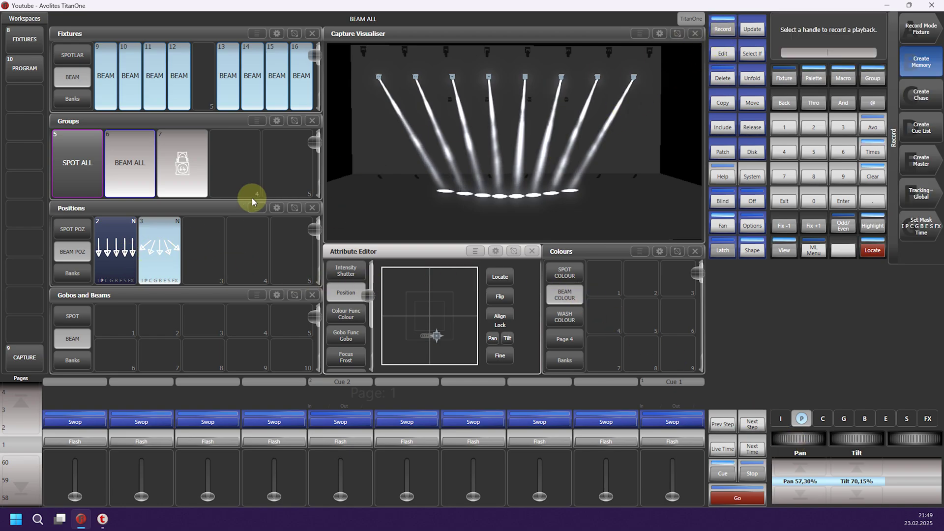
click(163, 255)
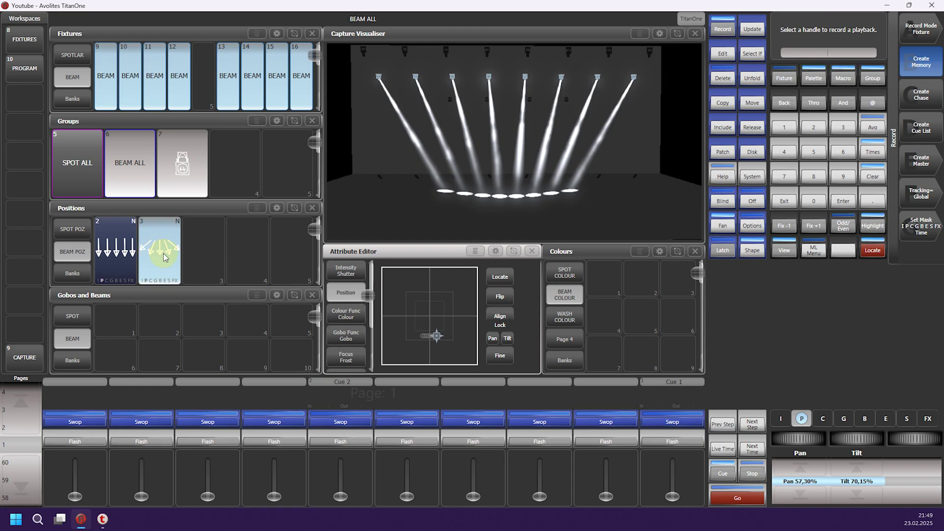
click(920, 93)
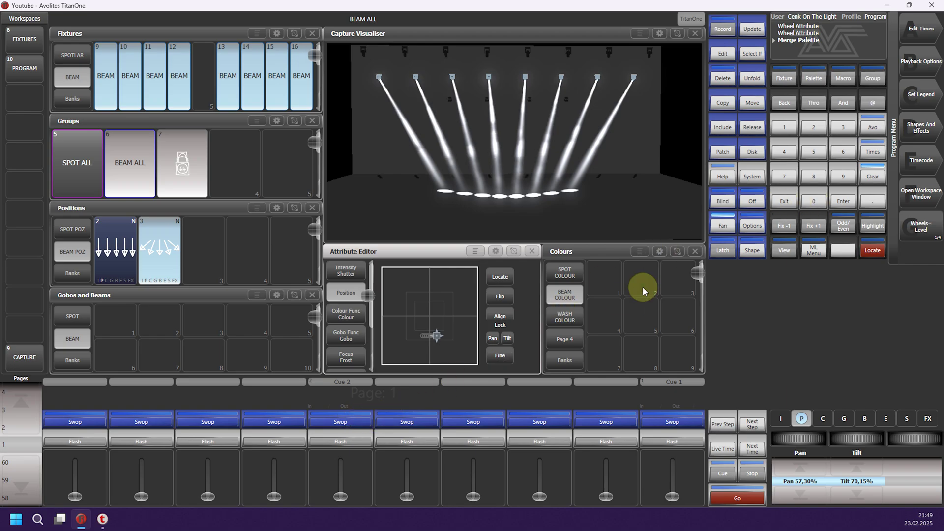
Clear the programmer and raise the Cue 2 fader to full to check its beam position.
click(873, 176)
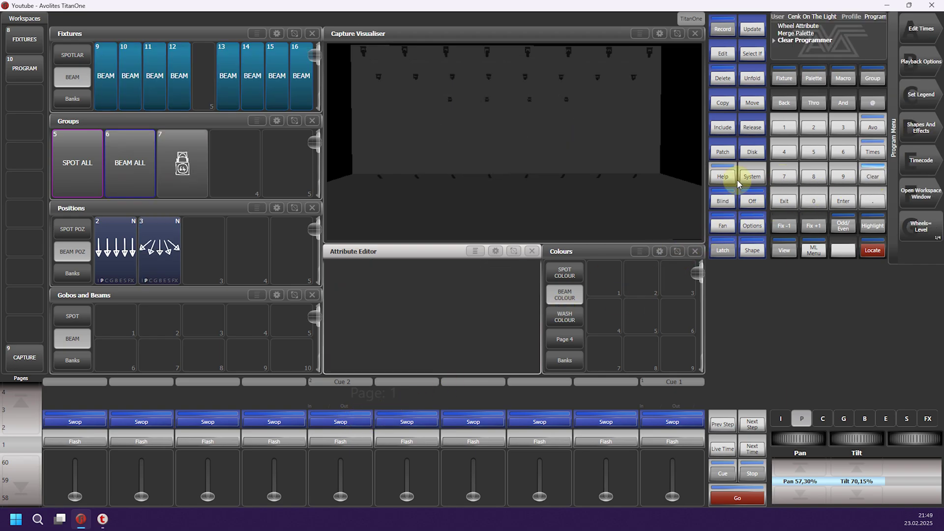
drag(341, 495, 340, 460)
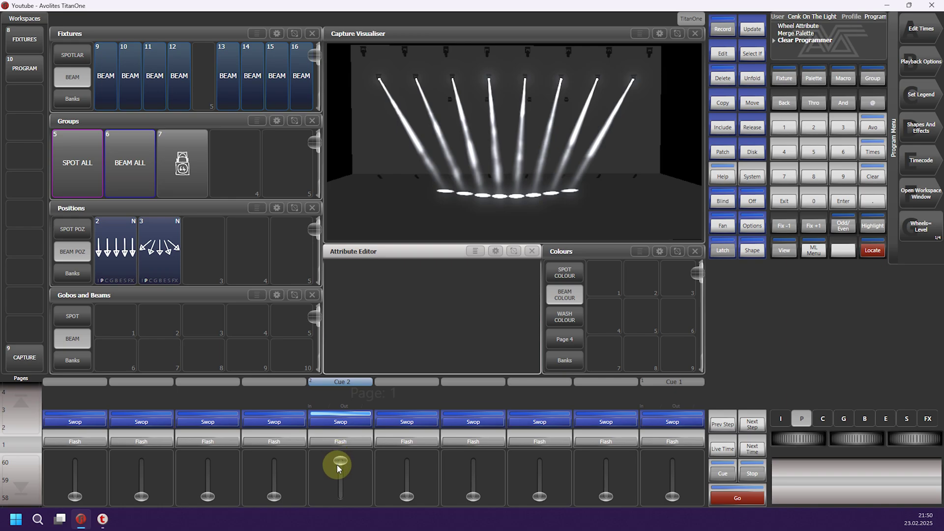
drag(339, 467, 339, 445)
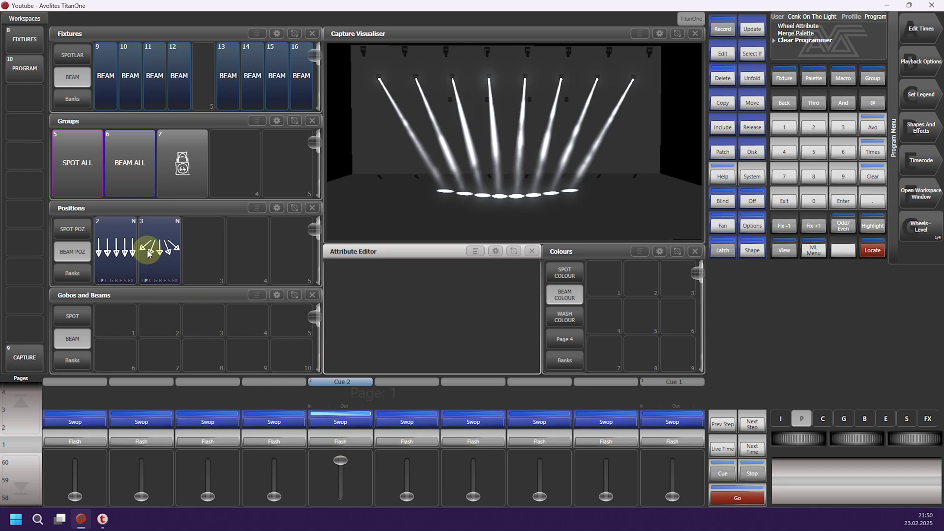
Lower the Cue 2 fader to zero, clear the programmer, and raise the Cue 2 fader back to full.
drag(341, 461, 341, 499)
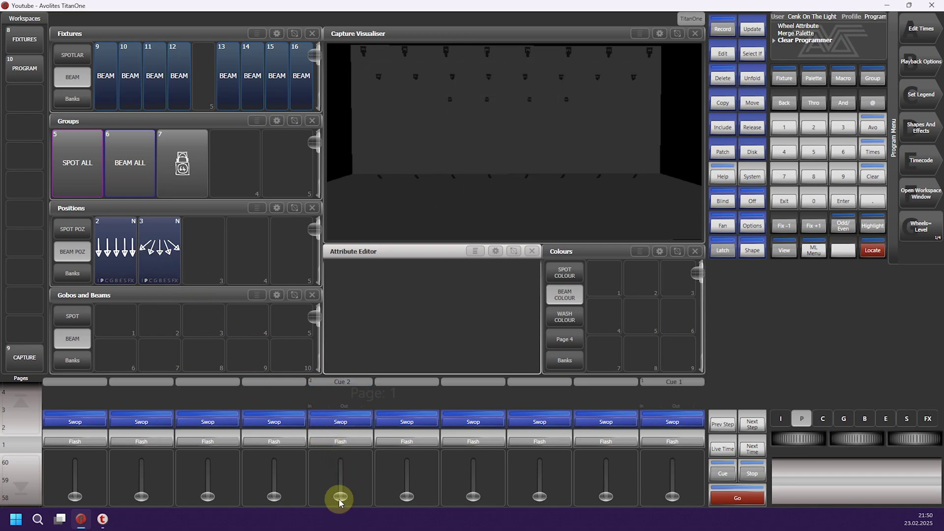
click(339, 440)
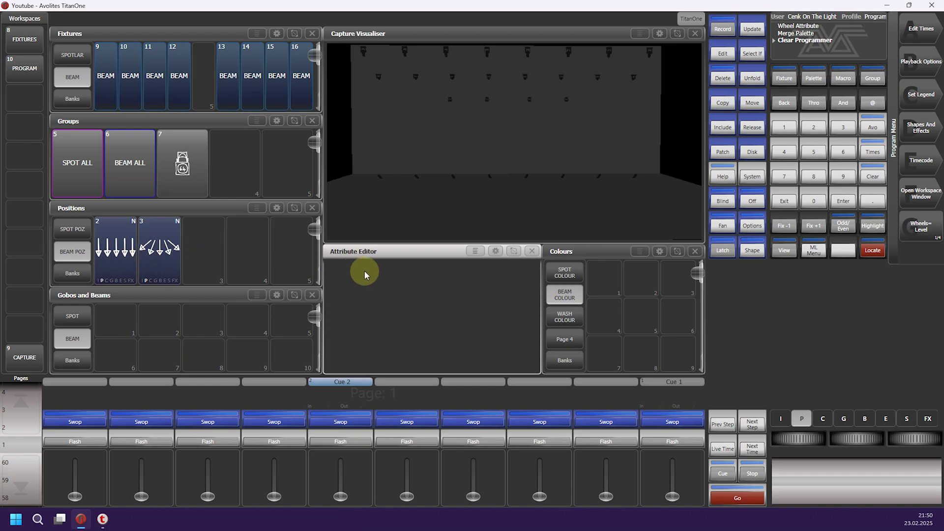
click(864, 185)
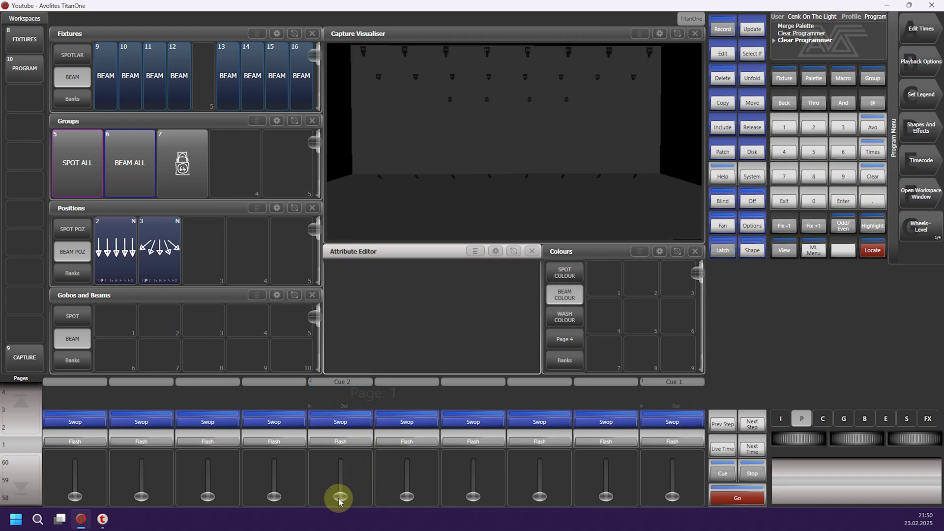
drag(339, 498, 340, 460)
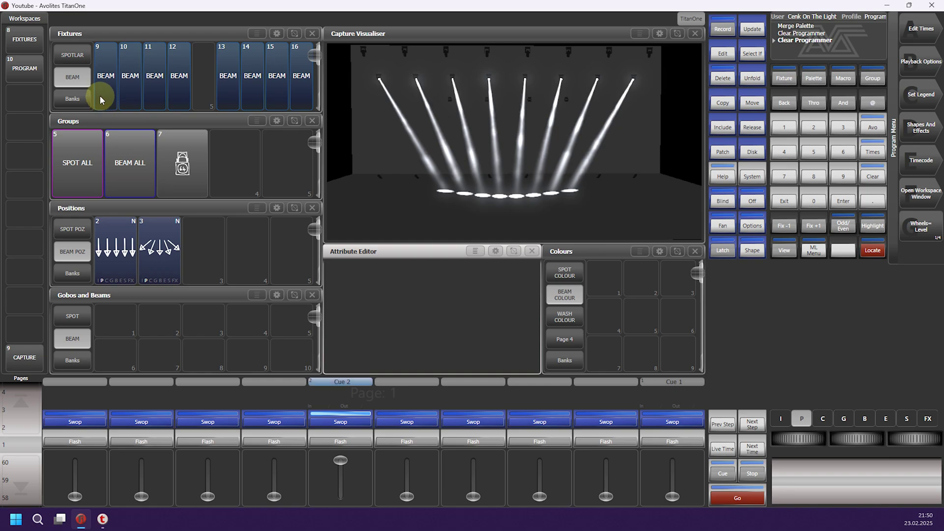
Select beam fixtures 9 to 16 and start recording a palette with the mask including only Colour.
drag(99, 94, 305, 97)
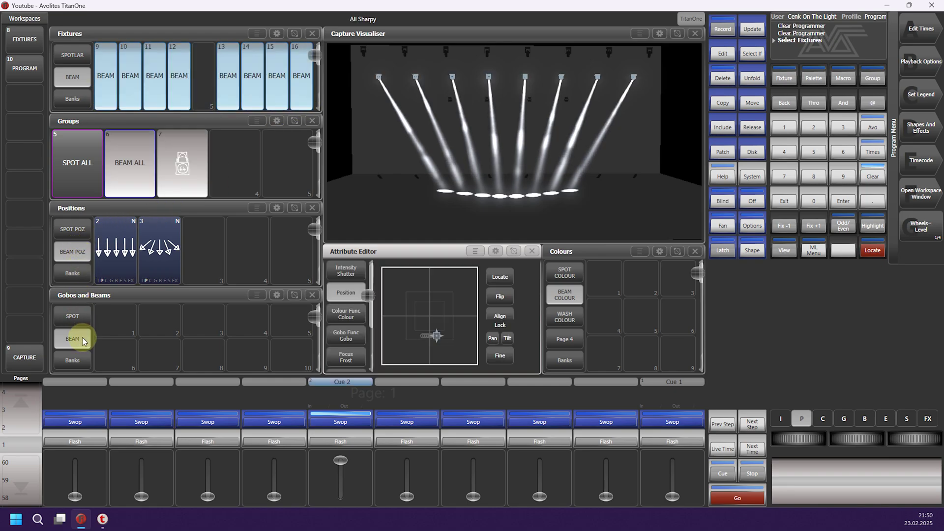
click(565, 274)
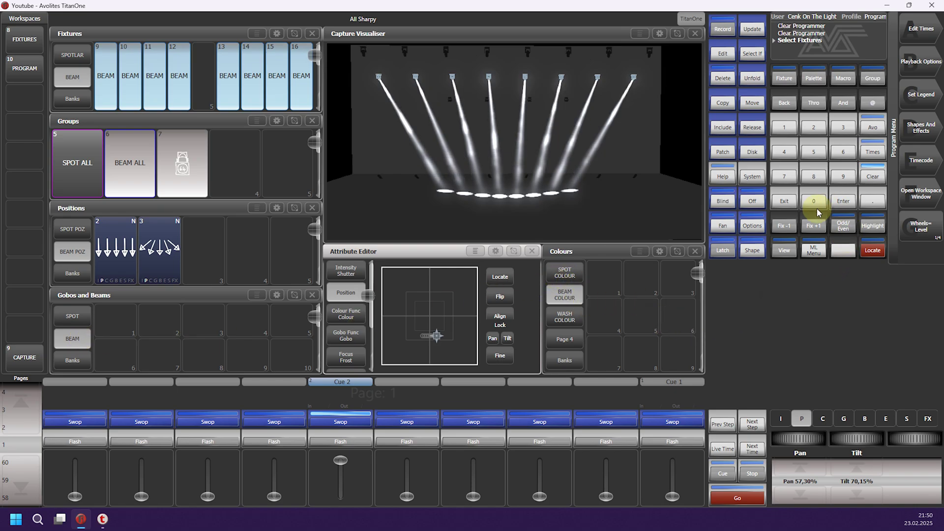
click(814, 77)
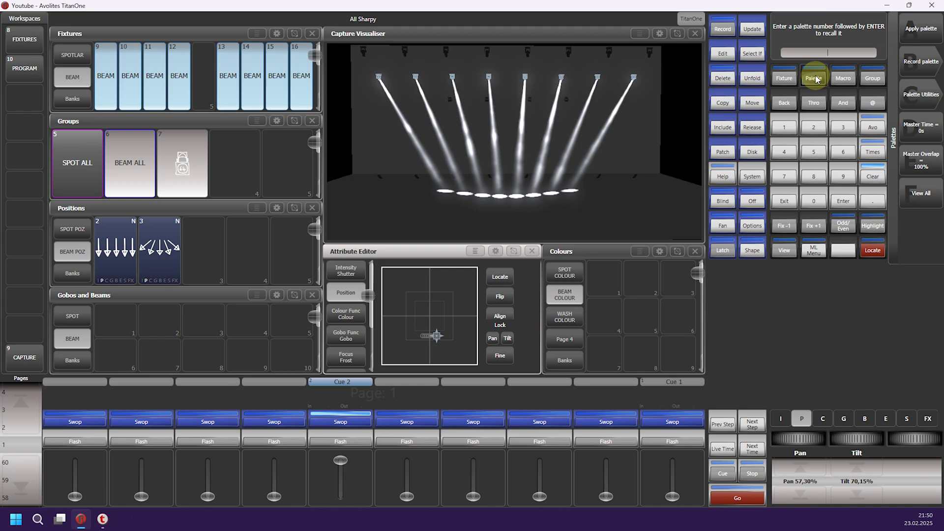
click(924, 65)
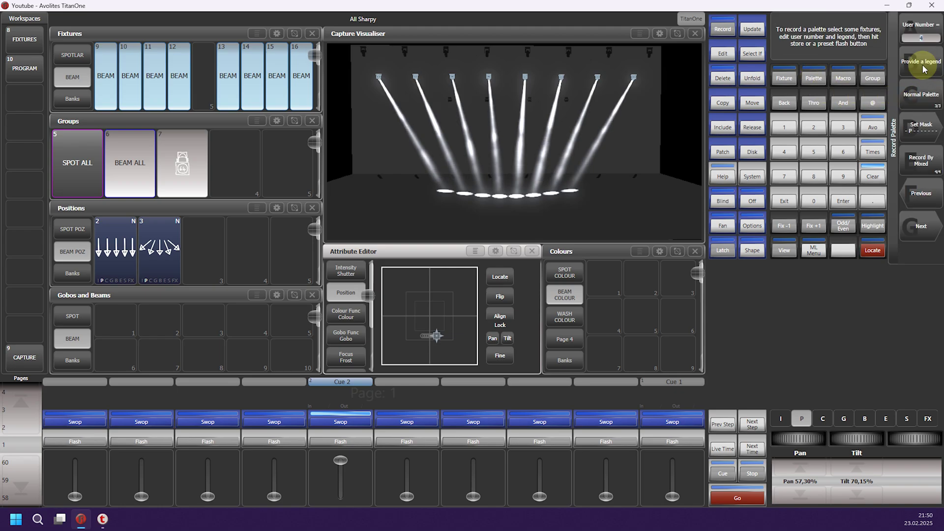
click(922, 132)
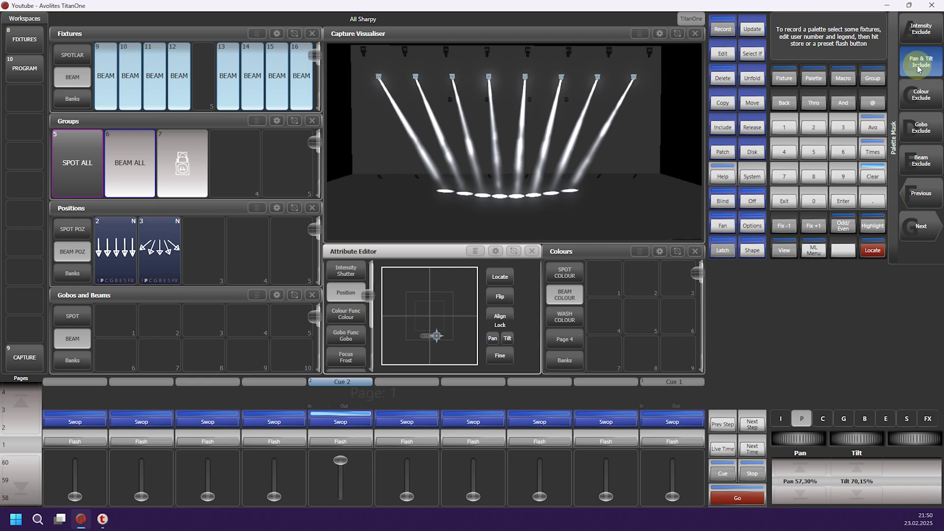
click(918, 68)
click(921, 100)
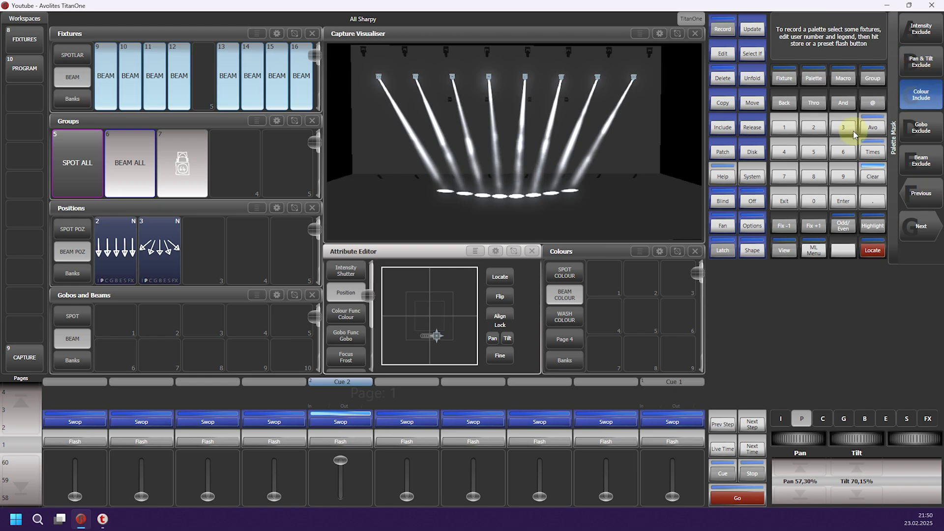
click(785, 202)
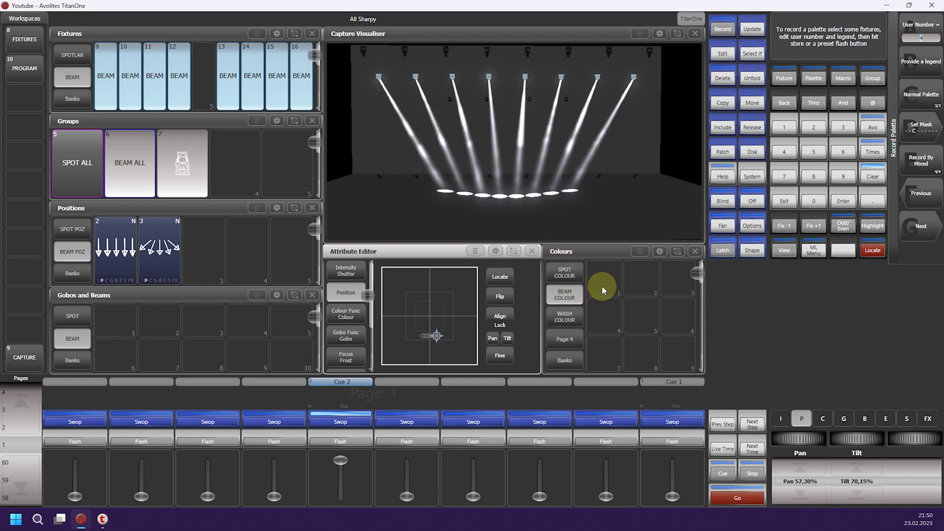
Show the beams' colour attributes and set Colour Func to Fixed with the colour Open.
click(824, 422)
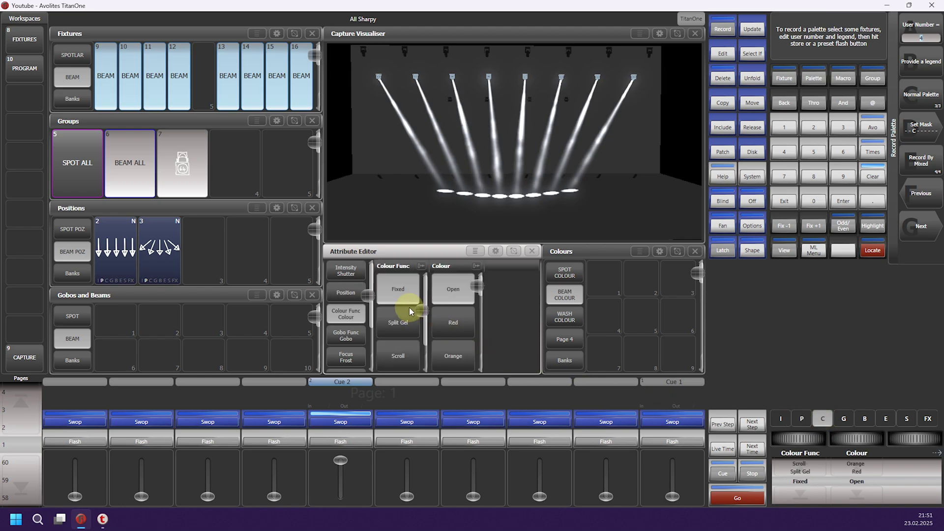
click(404, 293)
click(455, 287)
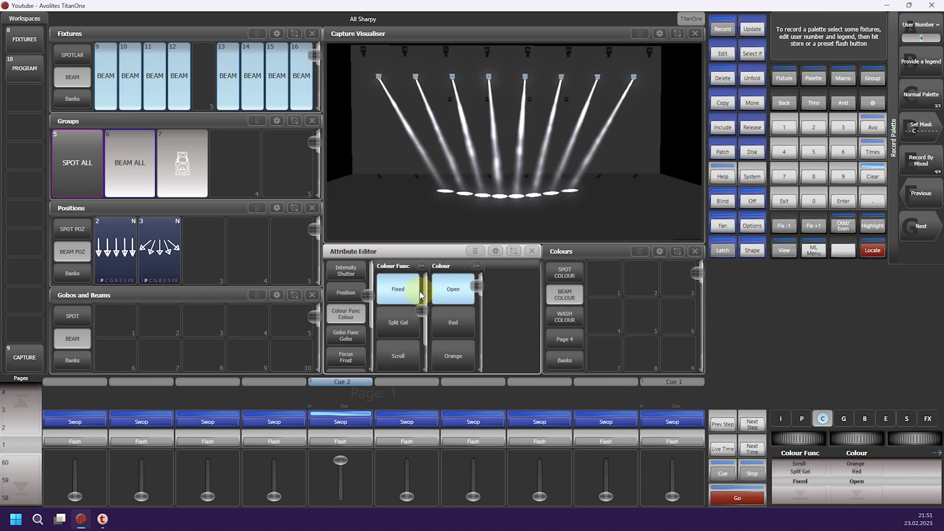
Try the Split Gel colours Op/Rd and Rd/Org on the beams, and return Colour Func to Fixed.
click(401, 324)
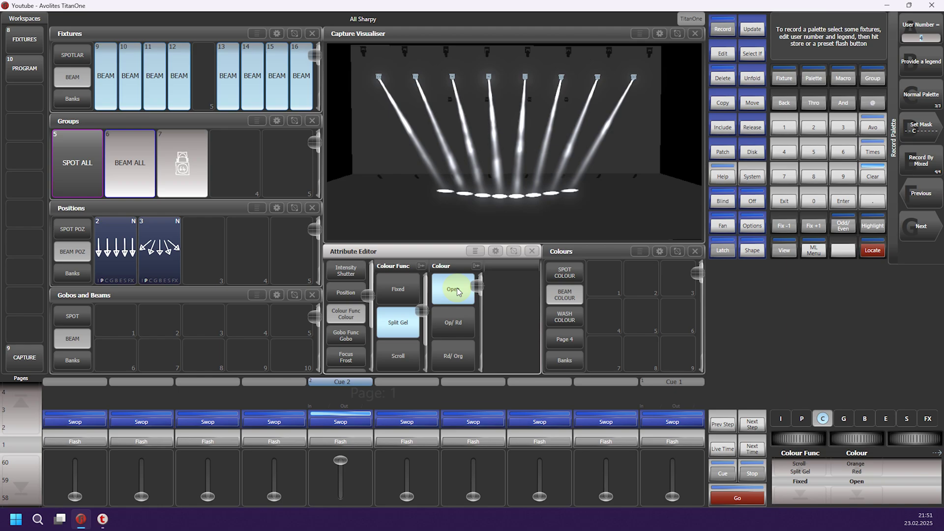
click(455, 327)
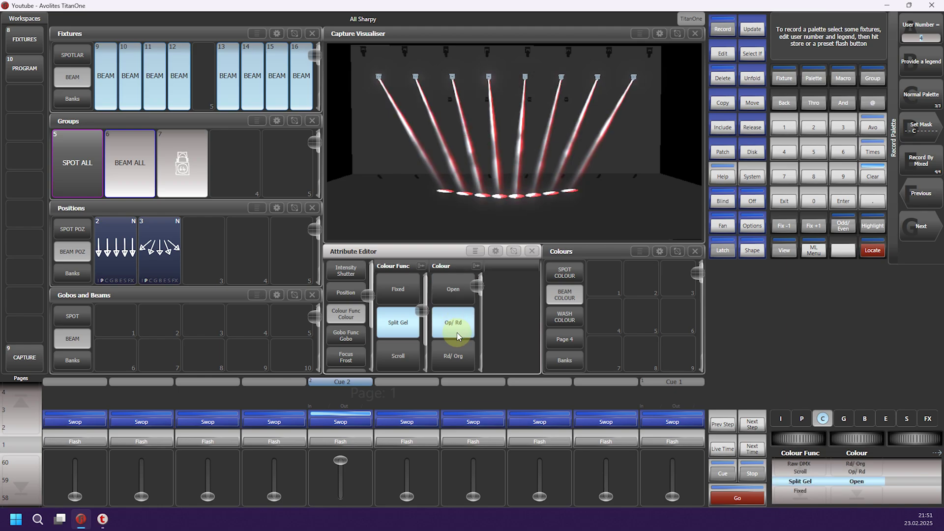
click(457, 356)
click(459, 285)
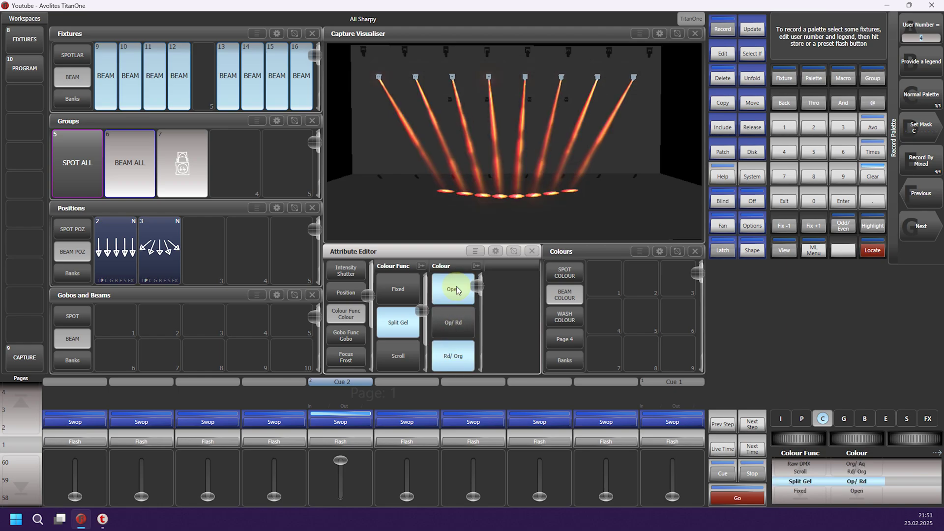
click(398, 290)
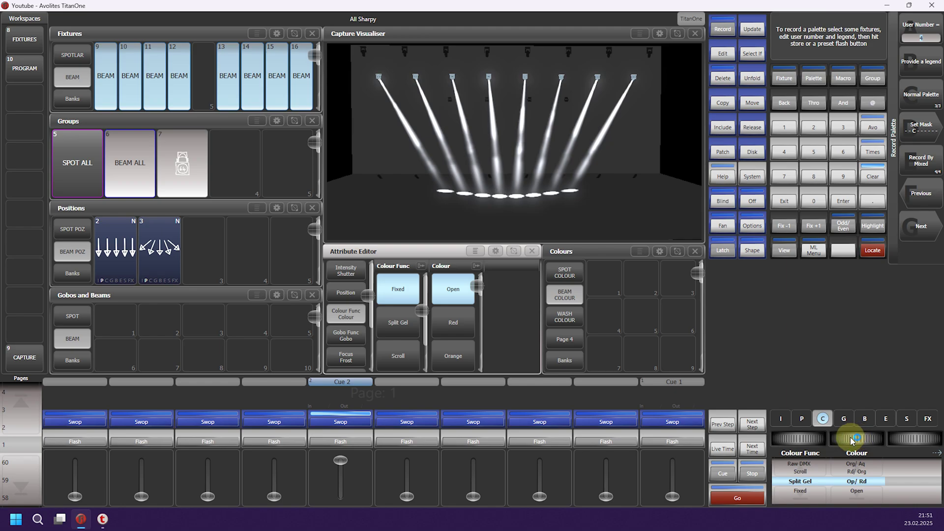
Try different fixed colours on the beams, going up to Magenta and back to Orange.
drag(853, 440, 891, 440)
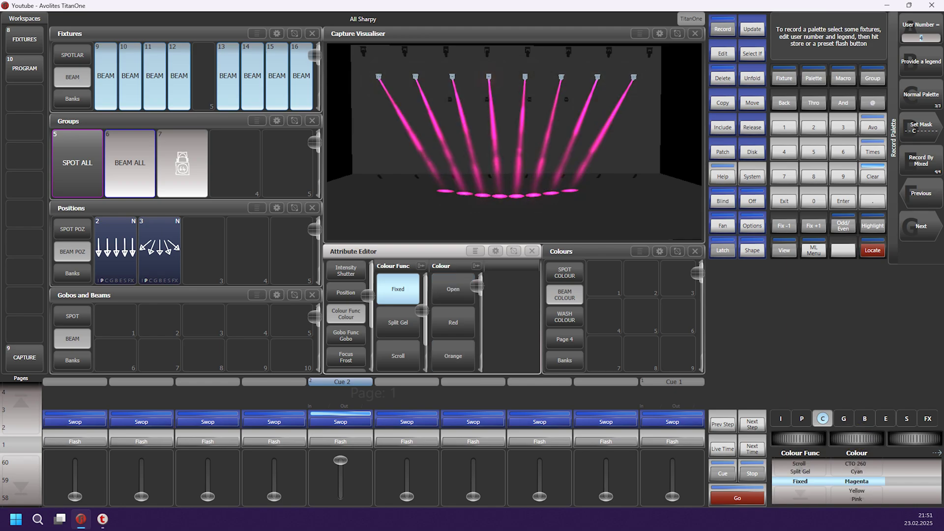
click(852, 441)
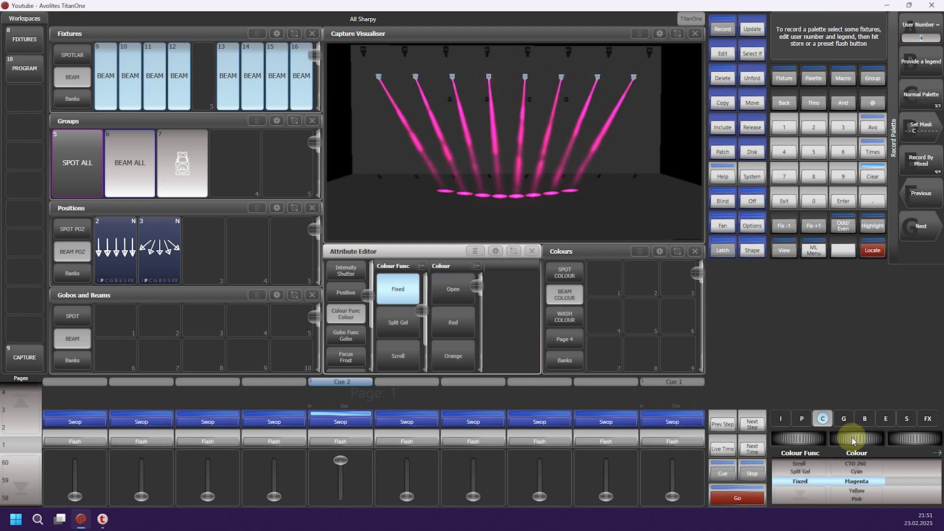
drag(854, 441, 831, 441)
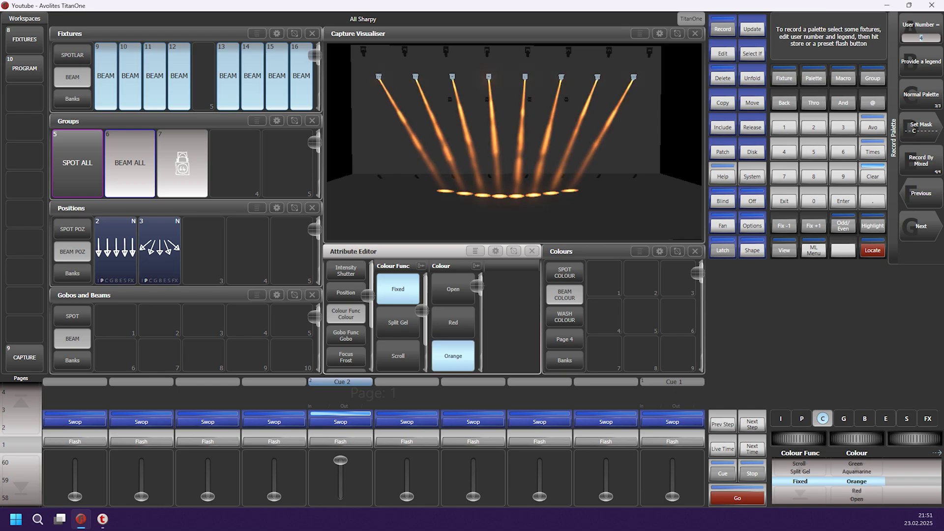
Set the beams' fixed colour to Open and record it as a white palette in the first BEAM COLOUR slot.
click(471, 290)
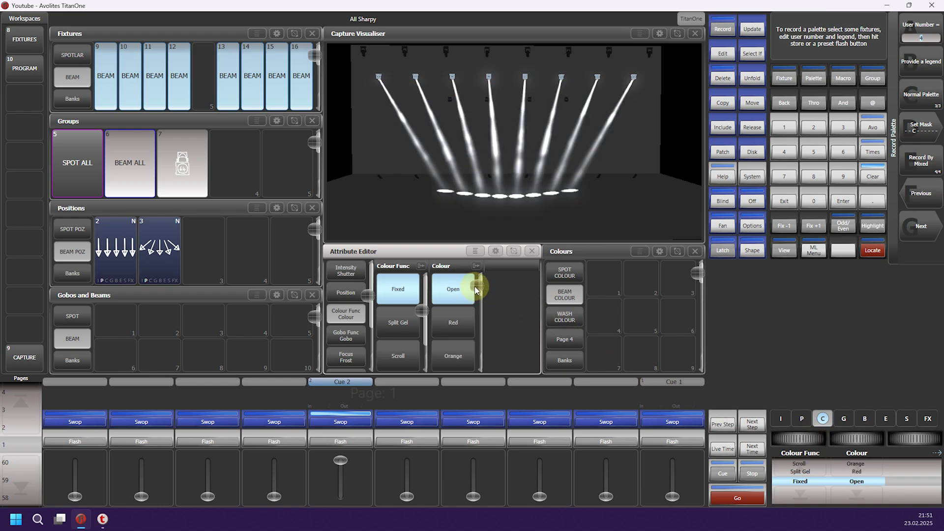
drag(475, 290, 456, 286)
click(453, 289)
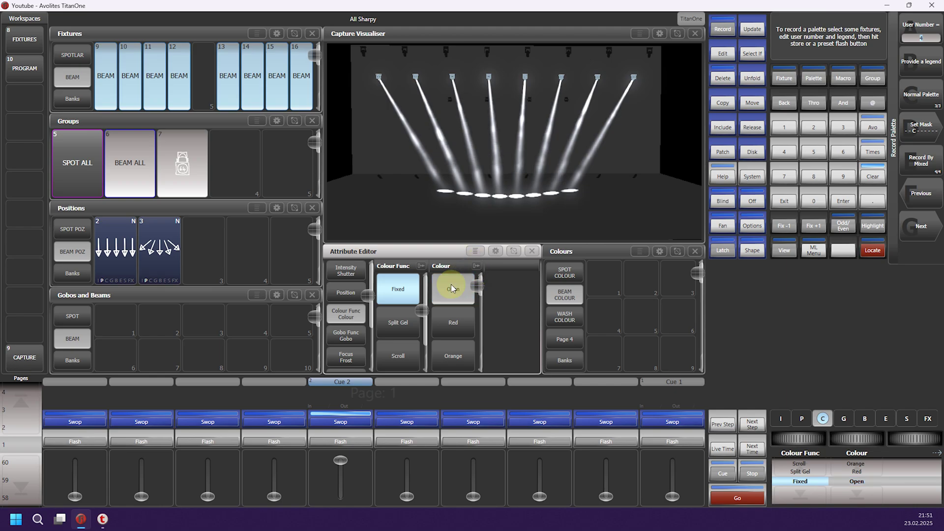
click(472, 295)
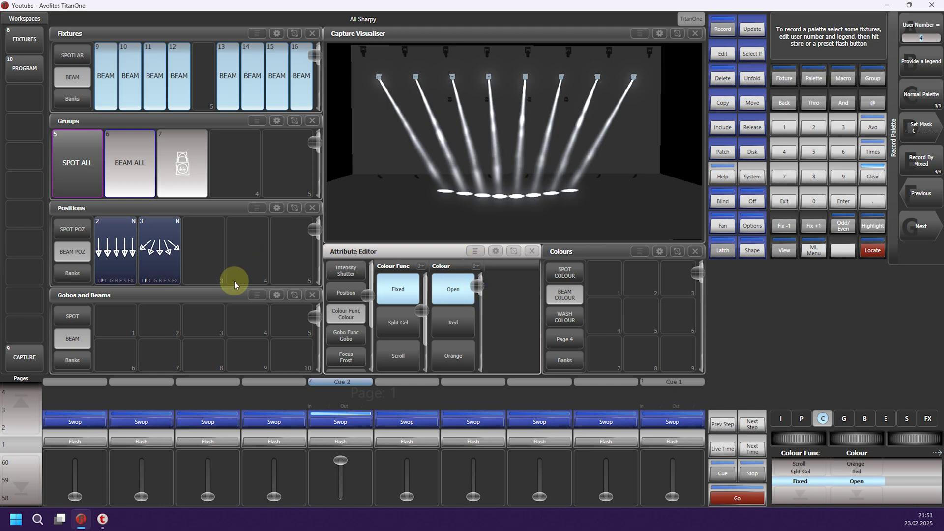
click(598, 283)
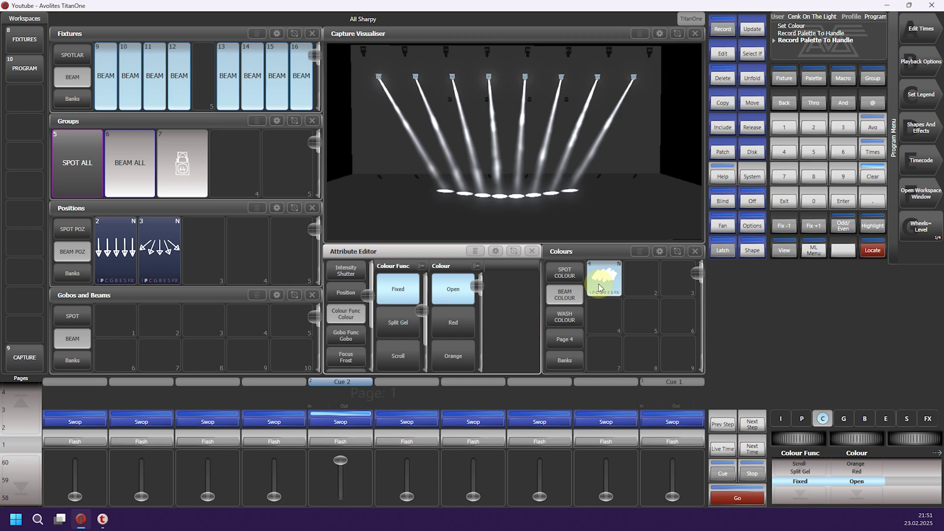
Record the fixed colours Red and Orange as palettes in the second and third BEAM COLOUR slots.
click(449, 329)
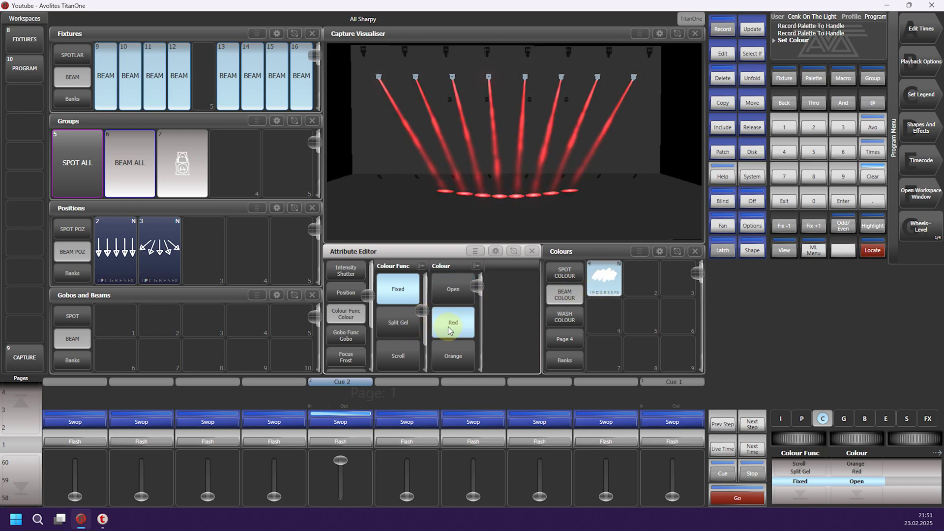
click(645, 285)
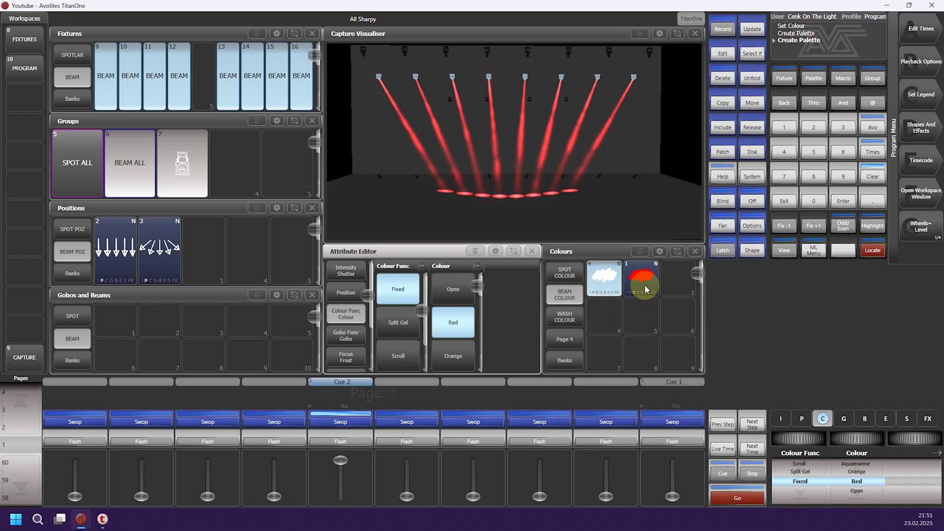
click(460, 353)
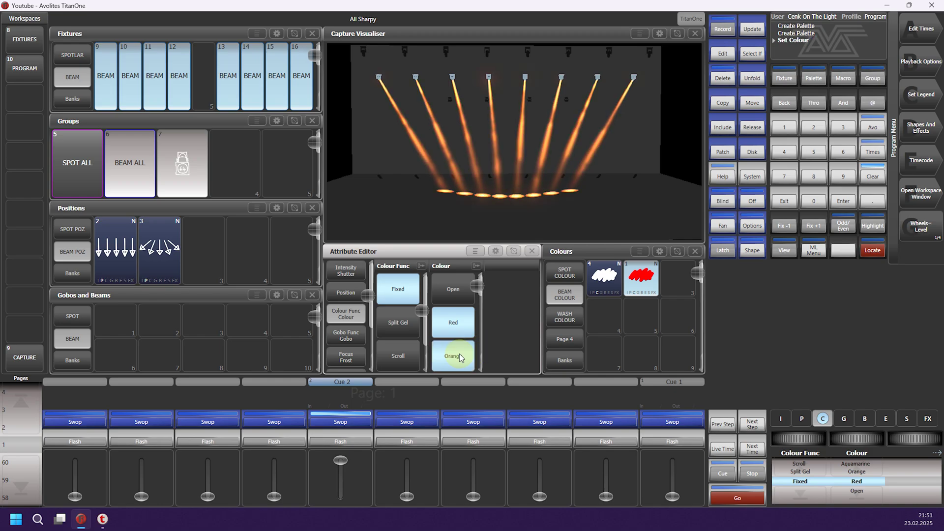
click(677, 287)
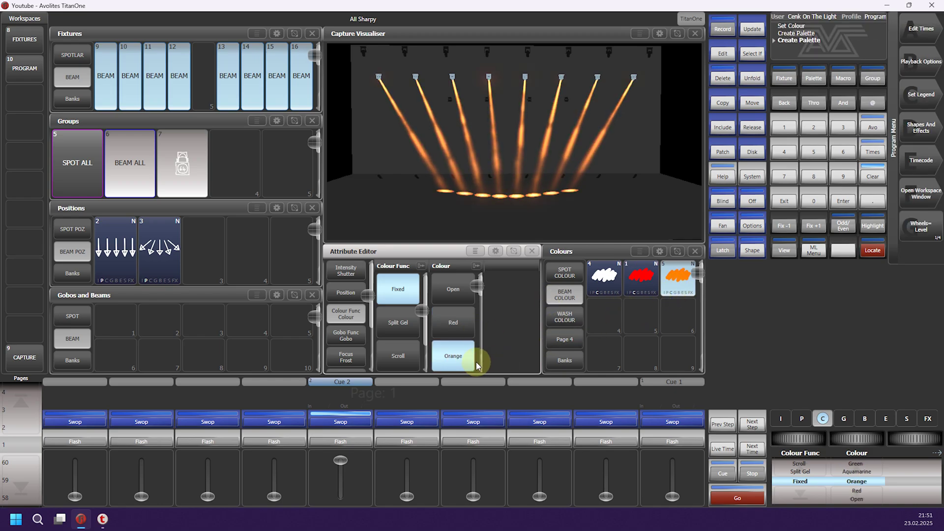
Set the beams' Colour Func to Scroll and bring the scroll value to 75.5%.
mouse_move(477, 288)
mouse_down()
mouse_move(479, 313)
mouse_move(481, 270)
mouse_up()
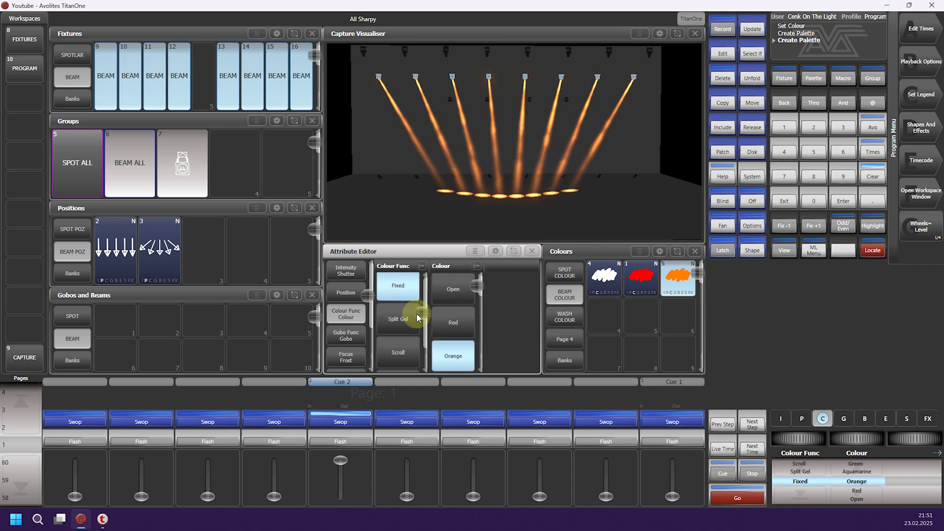
drag(421, 312, 415, 327)
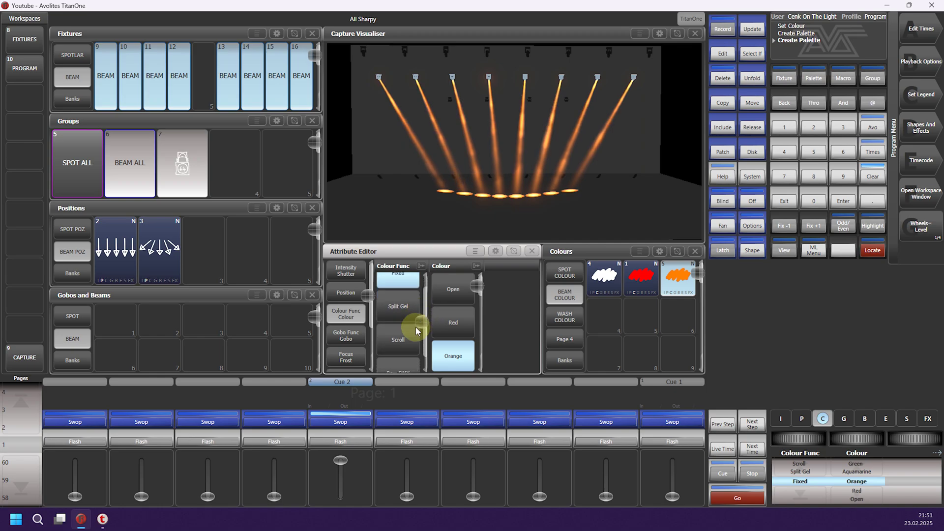
click(406, 341)
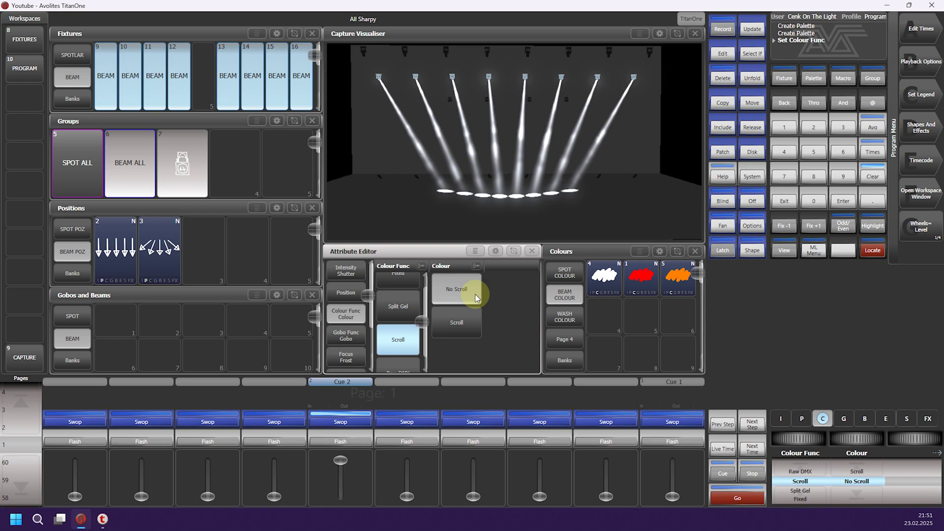
click(462, 327)
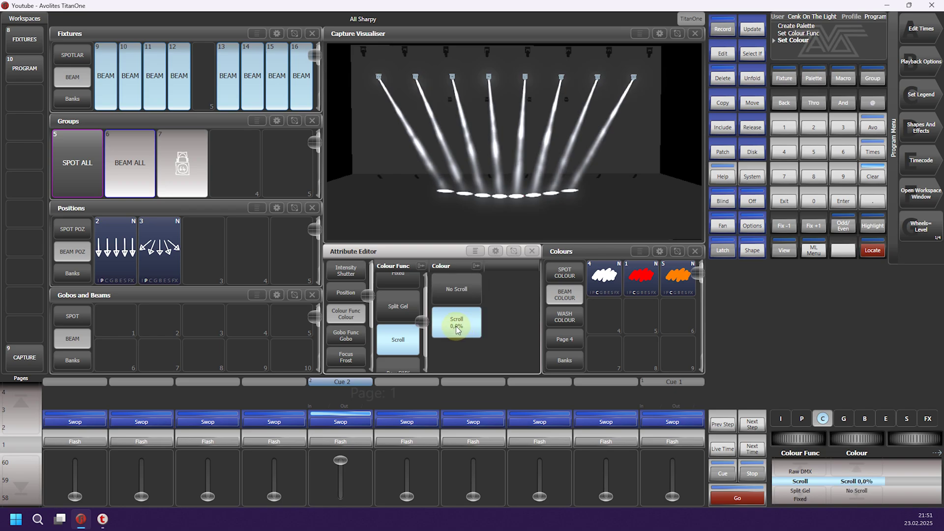
drag(461, 326, 533, 326)
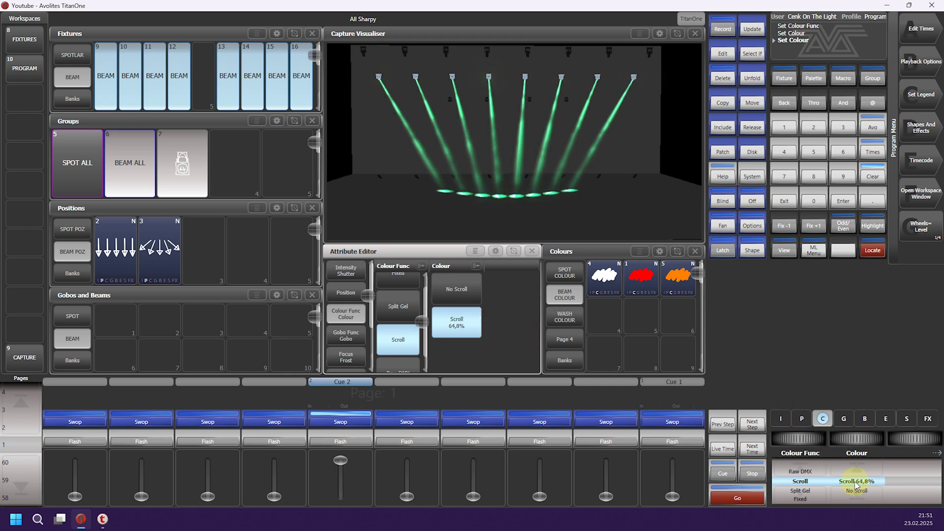
scroll(845, 442, up, 3)
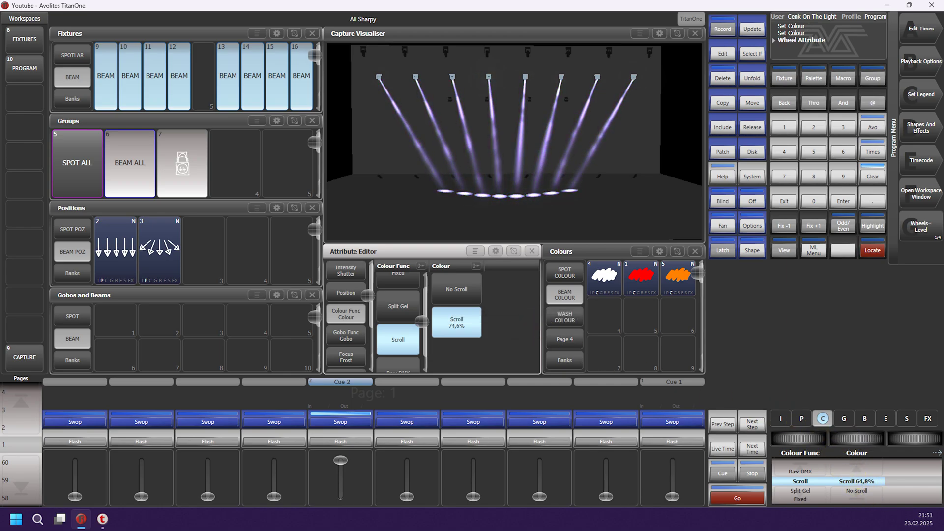
scroll(857, 438, up, 7)
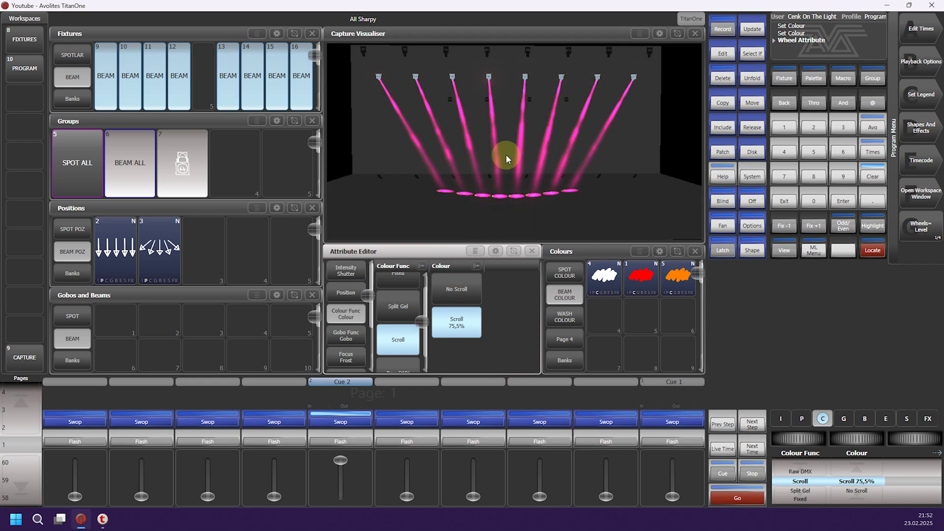
Record the beams' scroll colour as a palette in the fourth BEAM COLOUR slot and set its legend to COLOUR MIX.
click(601, 323)
click(601, 324)
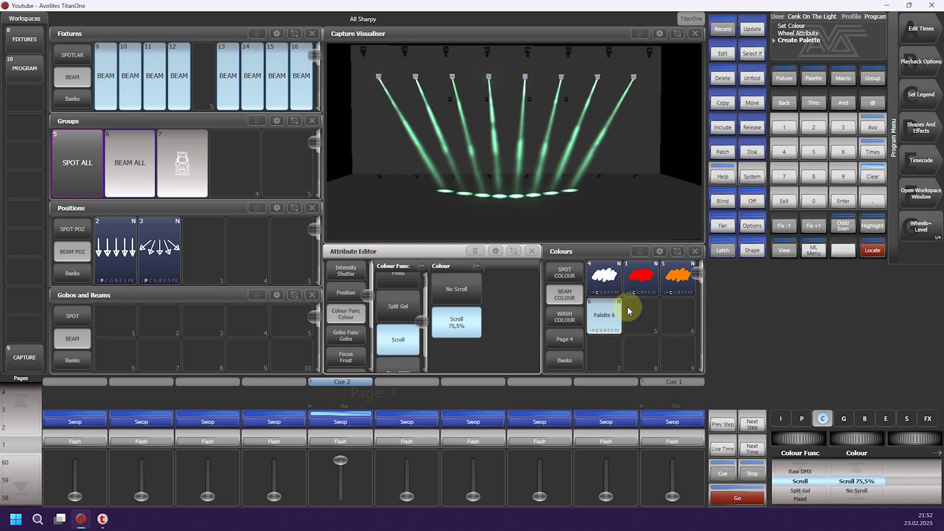
click(930, 92)
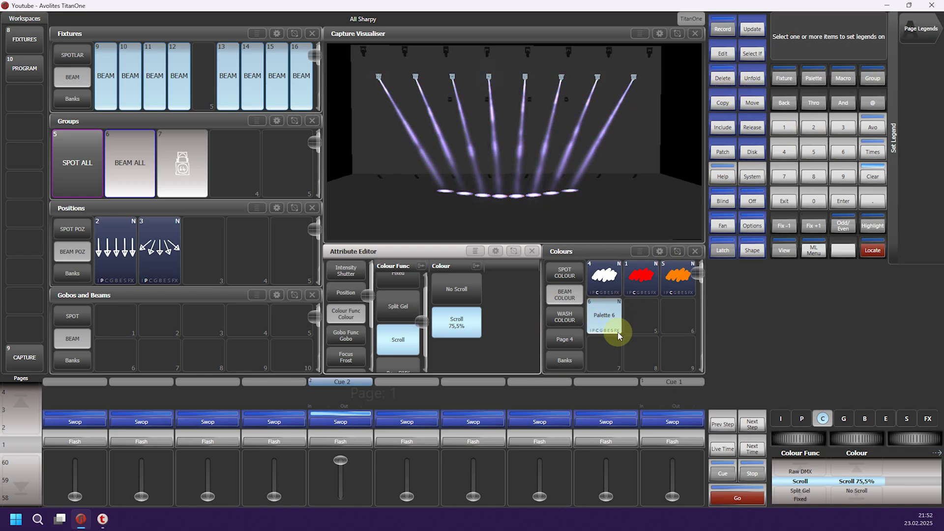
click(616, 331)
text(COLO)
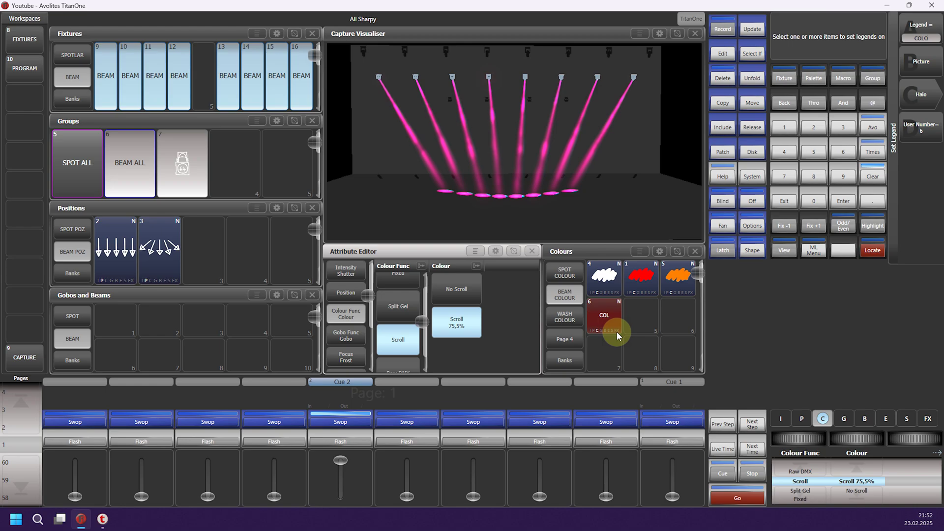
text(UR MIX)
key(Return)
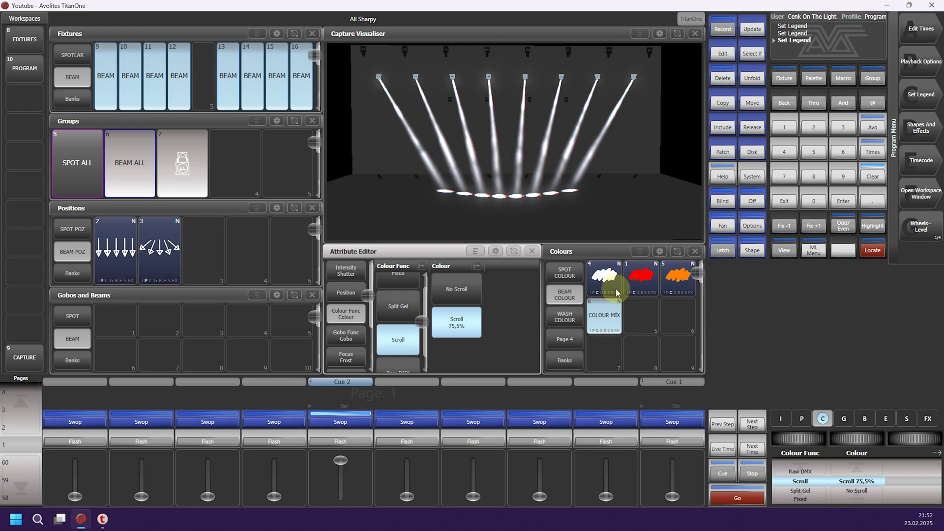
Apply the BEAM COLOUR palettes in turn to compare them on the beams, ending on red.
click(608, 311)
click(606, 317)
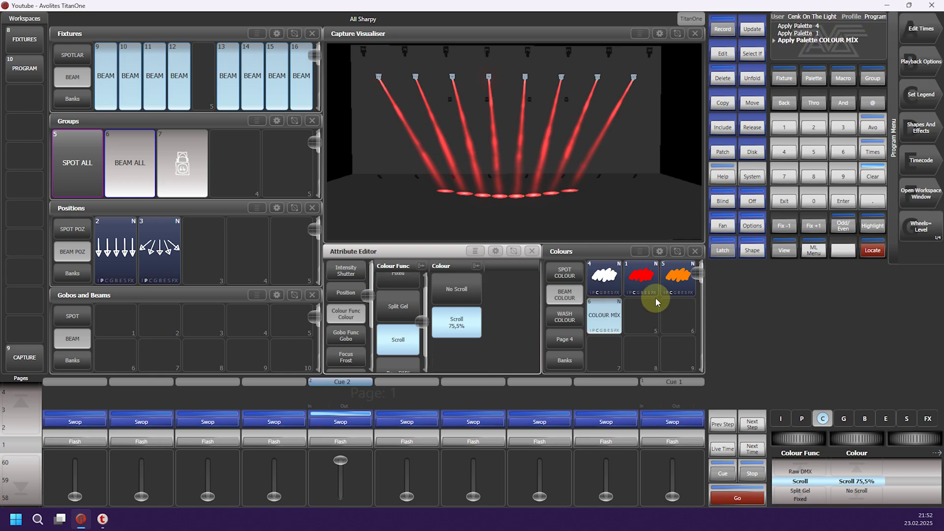
click(673, 281)
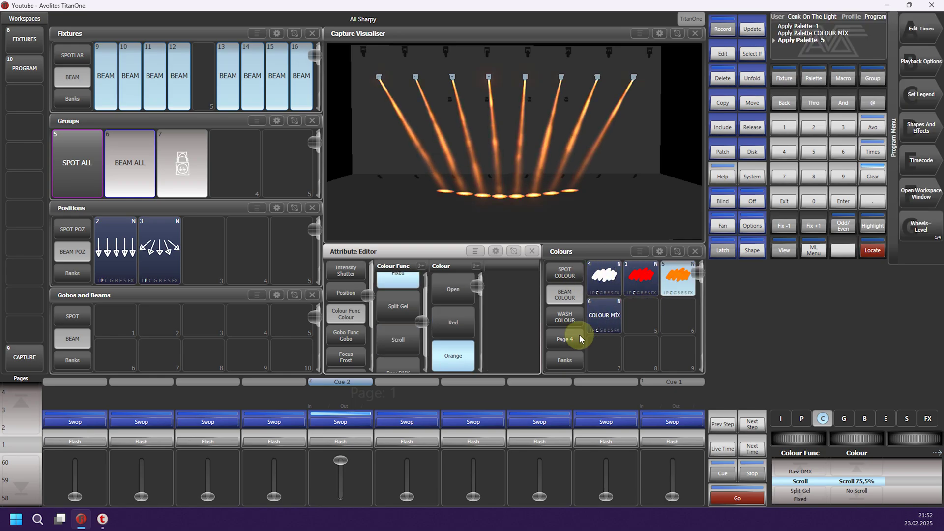
click(607, 276)
click(653, 285)
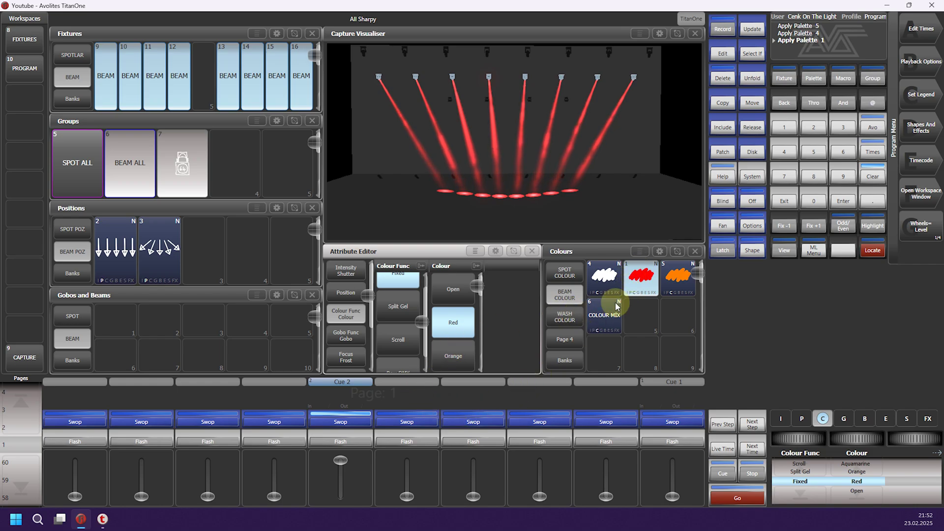
Clear the programmer and lower the Cue 2 fader to zero.
click(864, 178)
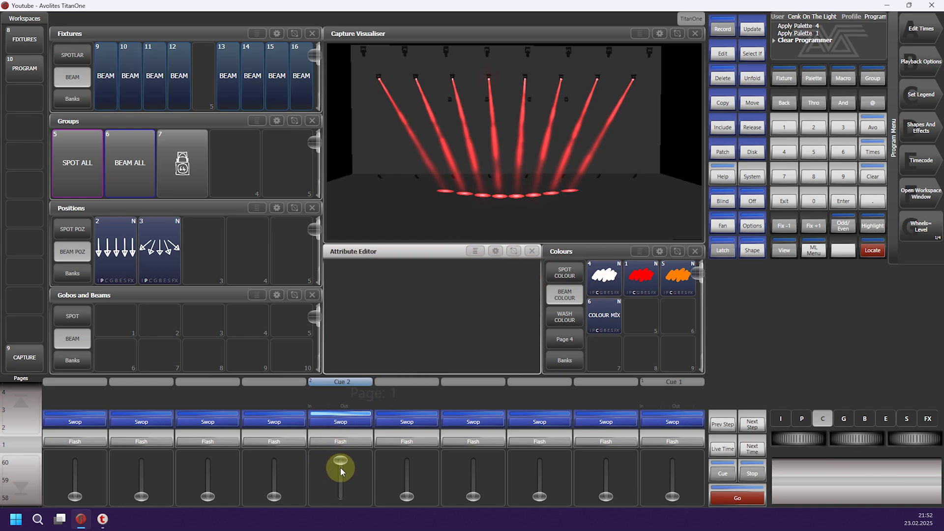
drag(341, 471, 339, 529)
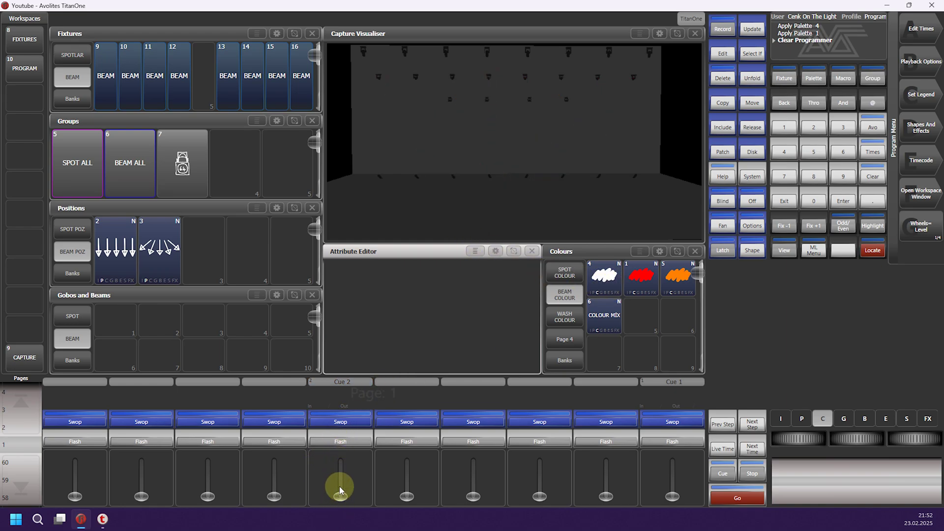
click(873, 176)
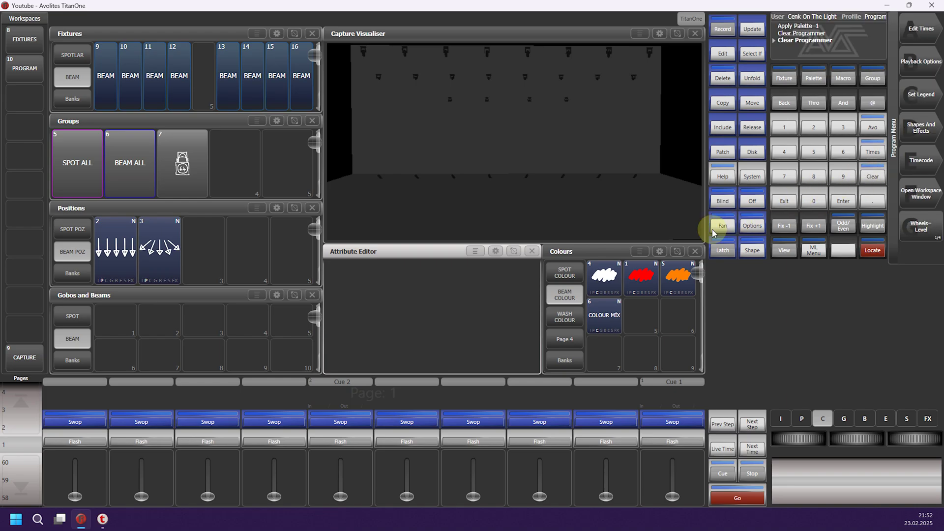
Show the spot pages for colours, gobos, positions and fixtures, then select the SPOT ALL group and locate it.
click(566, 274)
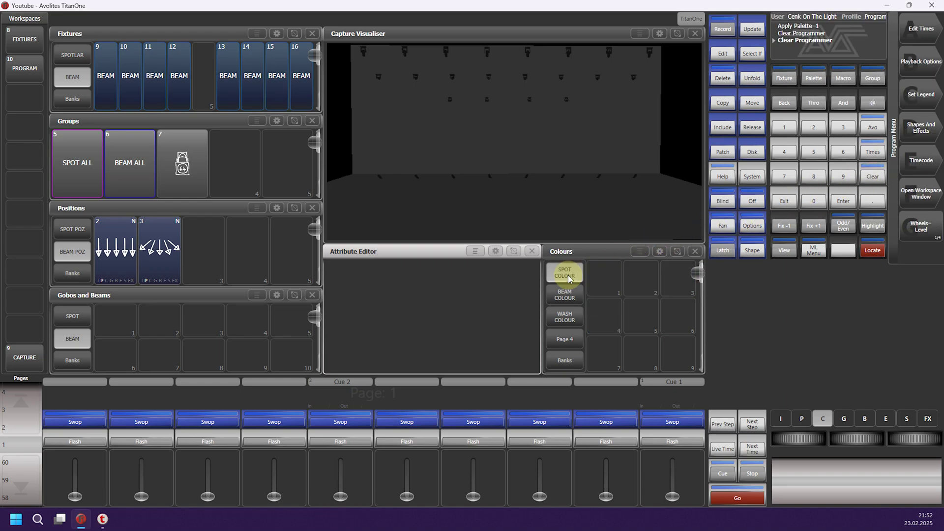
click(72, 316)
click(72, 228)
click(78, 162)
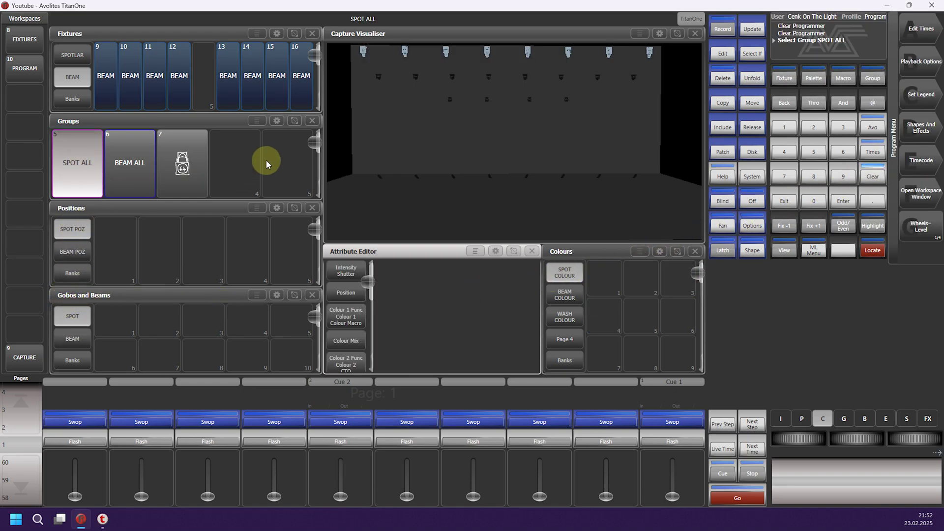
click(72, 55)
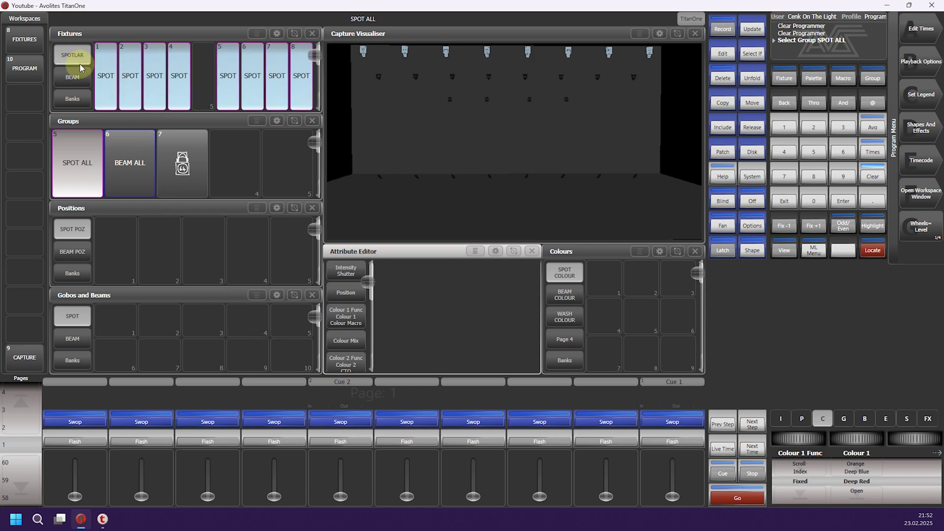
click(872, 250)
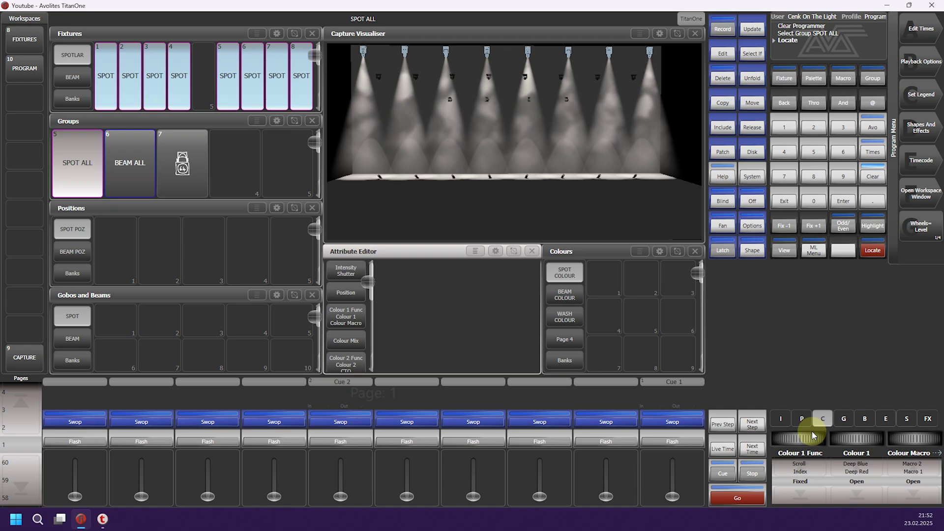
Set the tilt of the SPOT ALL fixtures to 67.36%.
click(802, 419)
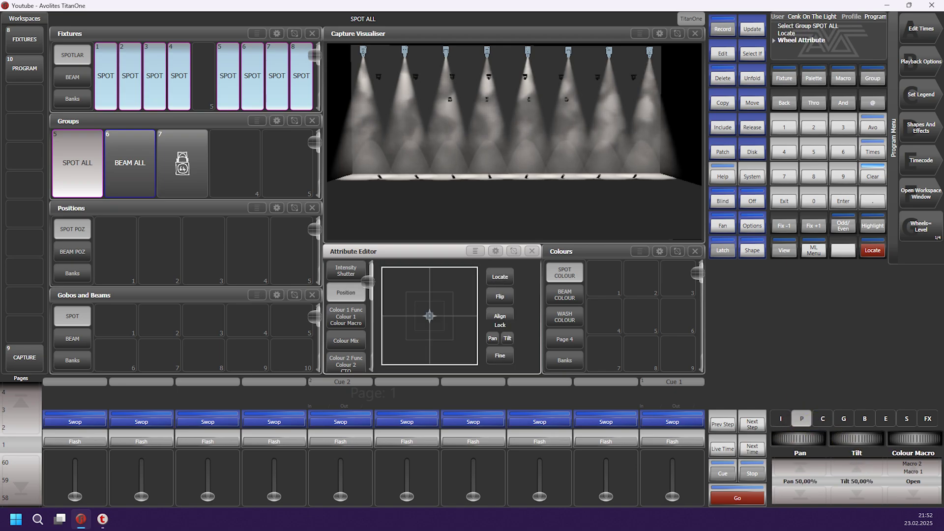
click(802, 419)
scroll(857, 439, up, 5)
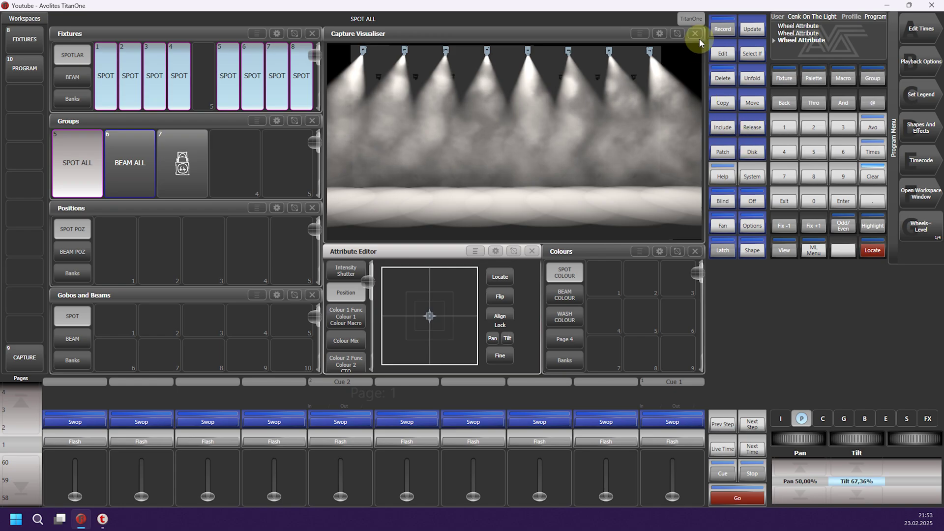
Record the spots as a cue on the seventh playback, then clear the programmer and raise that cue's fader to full.
click(722, 29)
click(490, 418)
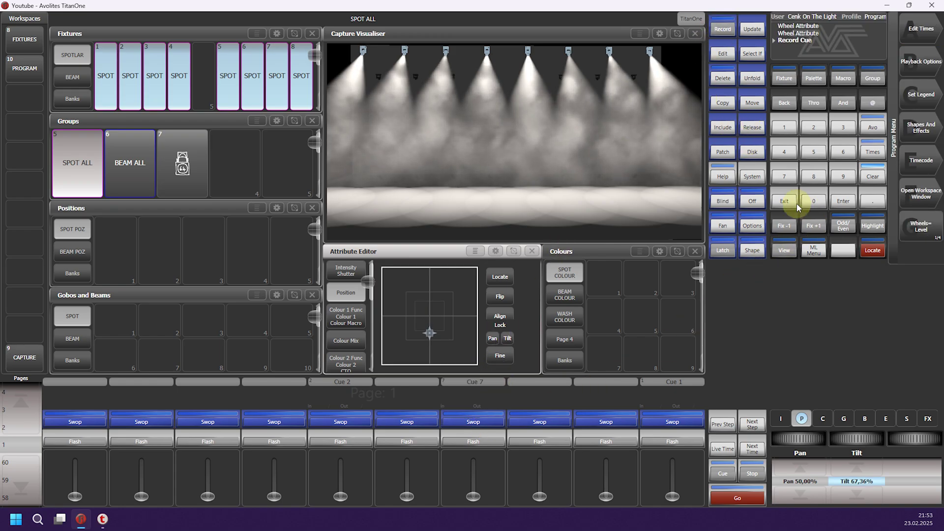
click(873, 176)
drag(473, 497, 473, 460)
Set SPOT ALL to Fixed Index, gobo Open and rotation index 0.02%, and record it as a palette in the first SPOT gobo slot.
click(82, 184)
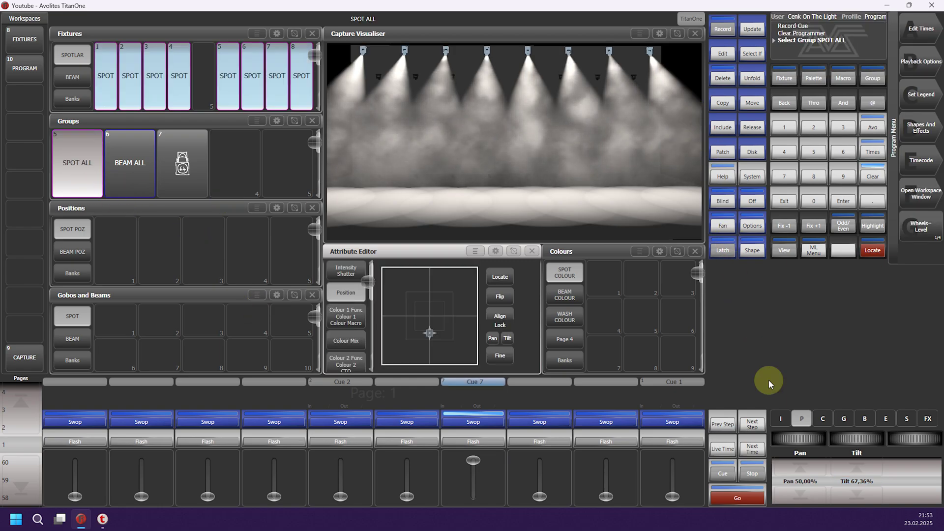
click(844, 419)
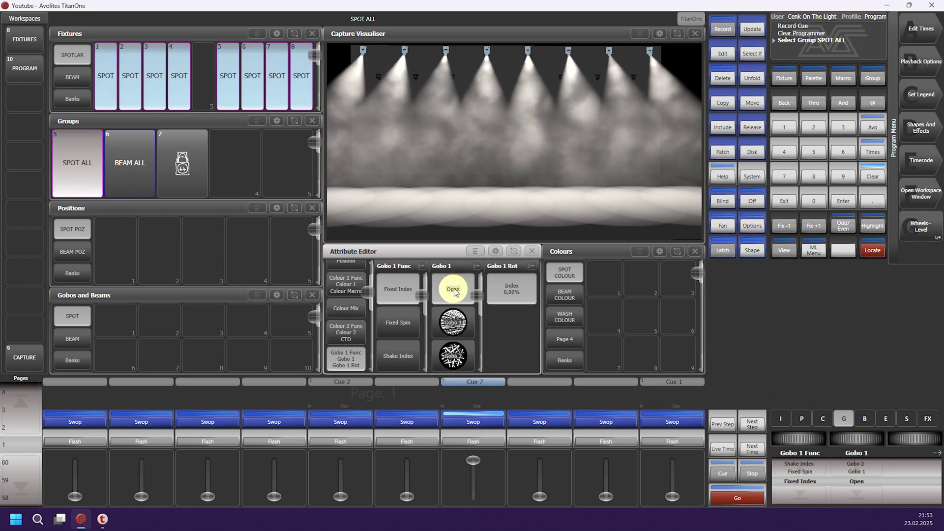
click(440, 297)
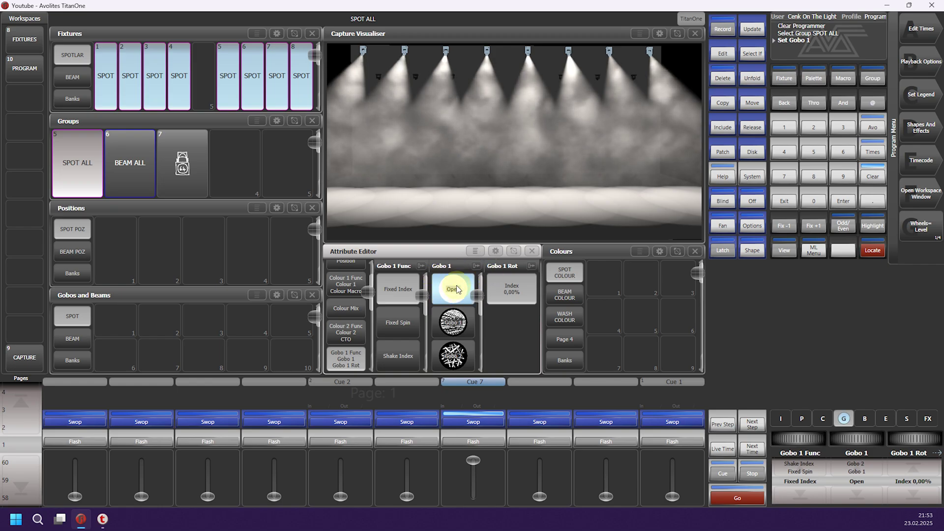
drag(862, 439, 875, 439)
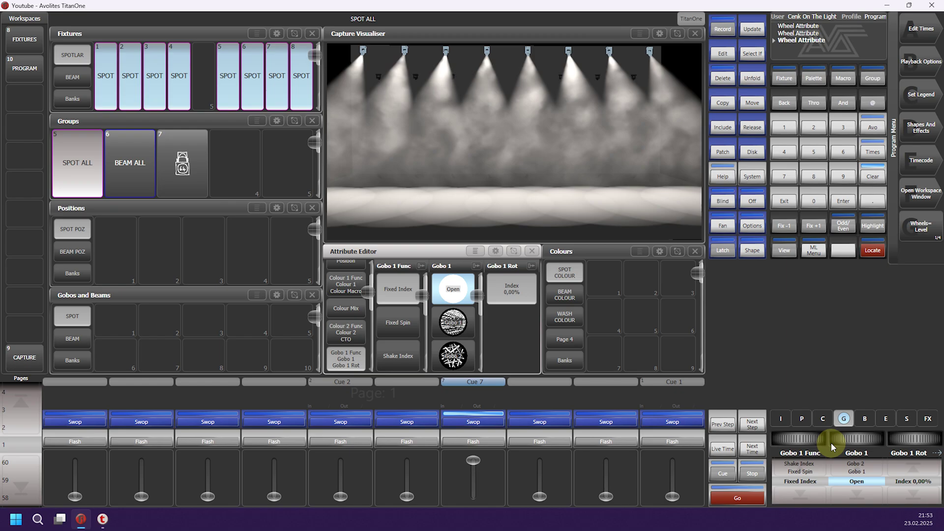
drag(812, 439, 799, 439)
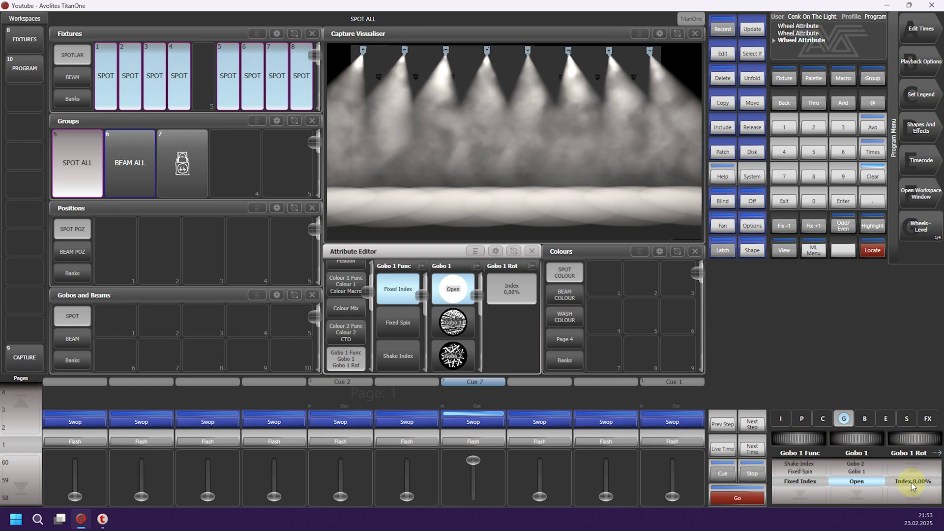
drag(914, 440, 918, 439)
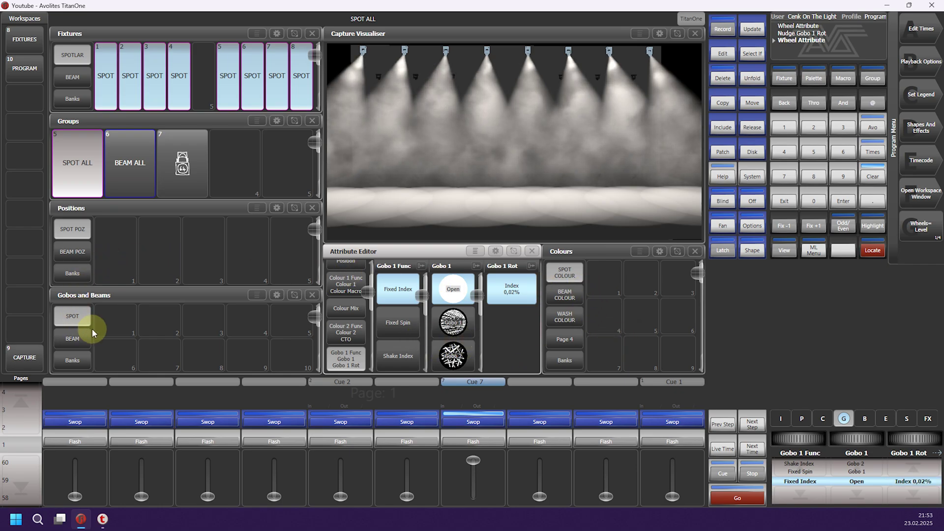
click(115, 324)
click(115, 324)
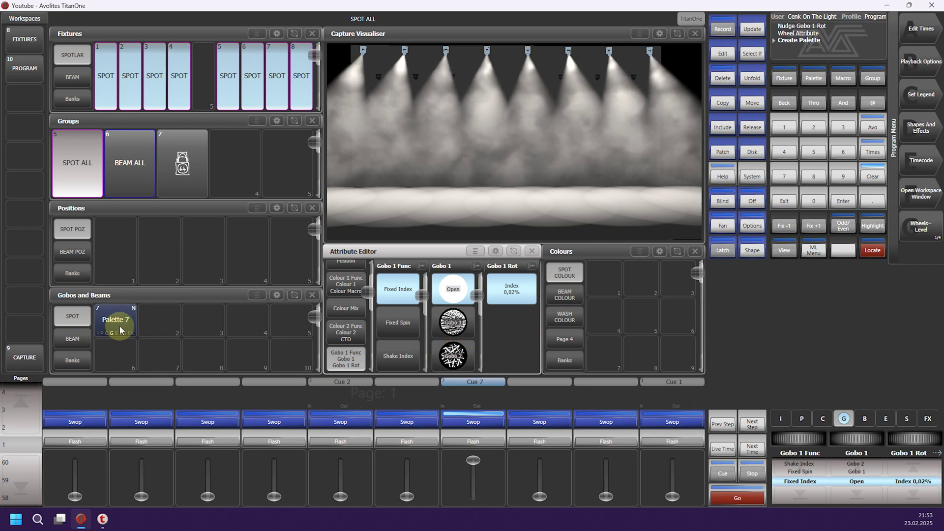
Record Gobo 1 and Gobo 2 of the spots as palettes in the second and third SPOT gobo slots.
click(457, 320)
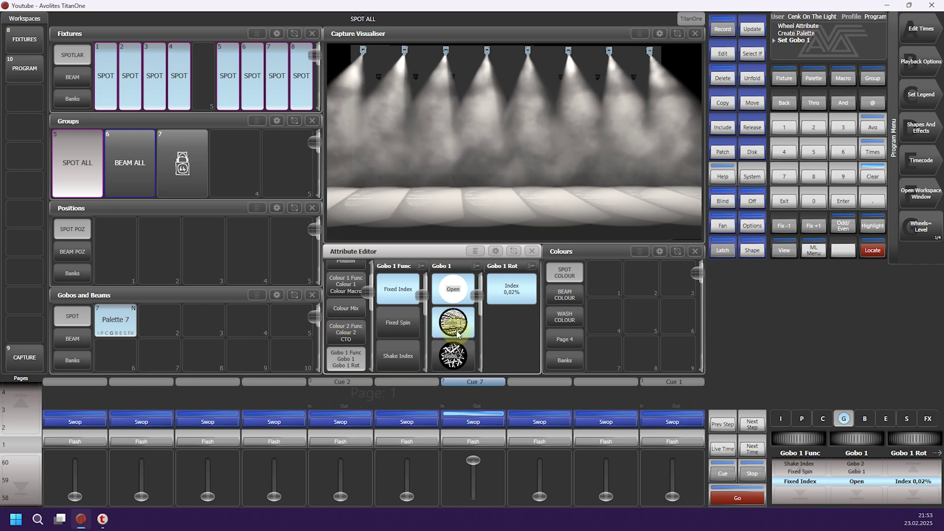
click(158, 322)
click(158, 322)
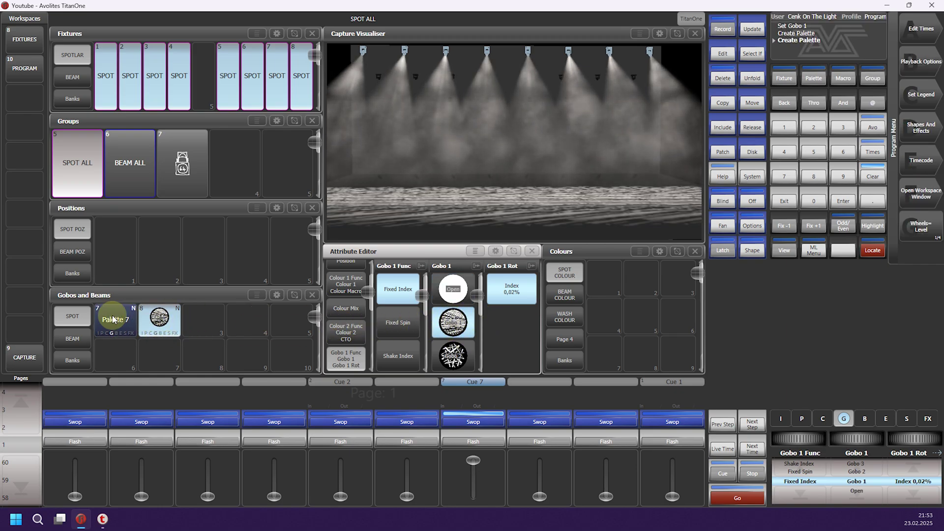
scroll(475, 297, down, 2)
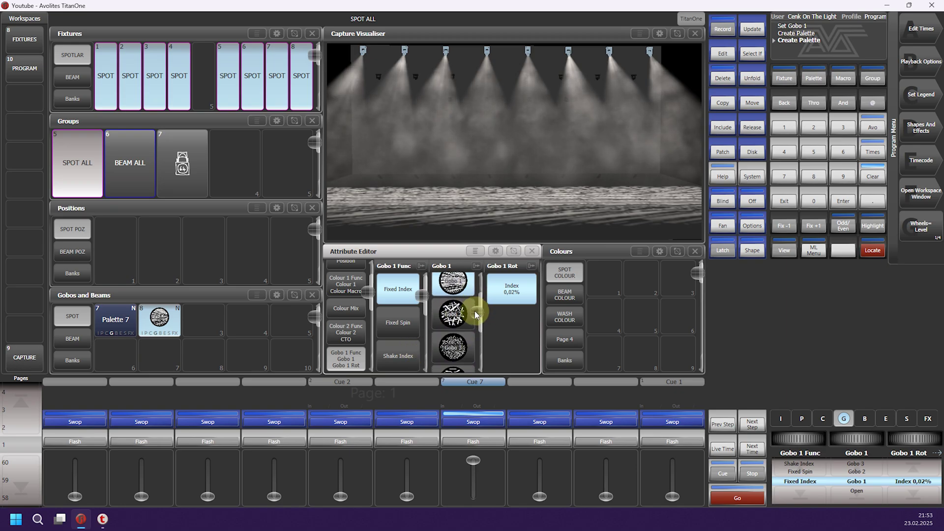
click(450, 319)
click(191, 330)
click(191, 331)
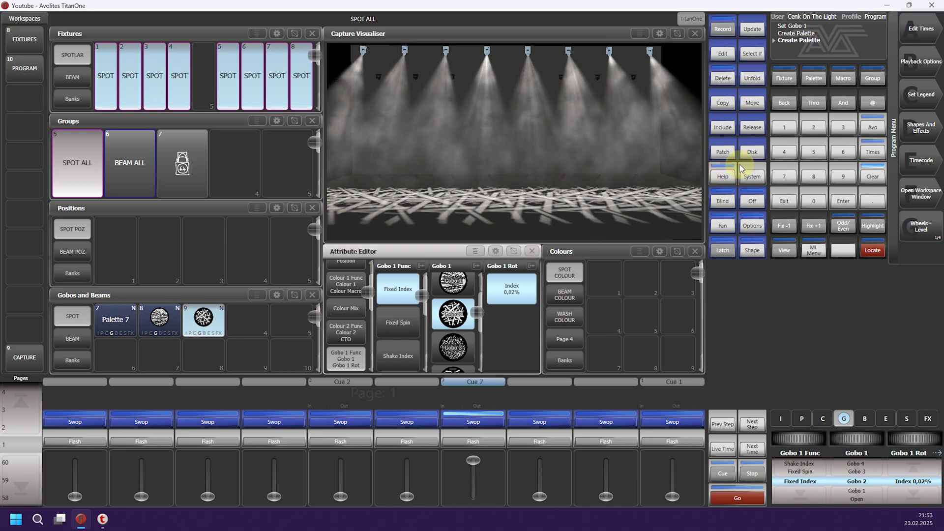
Give the open gobo palette in the first slot the circle icon from the Gobo icon library.
click(900, 98)
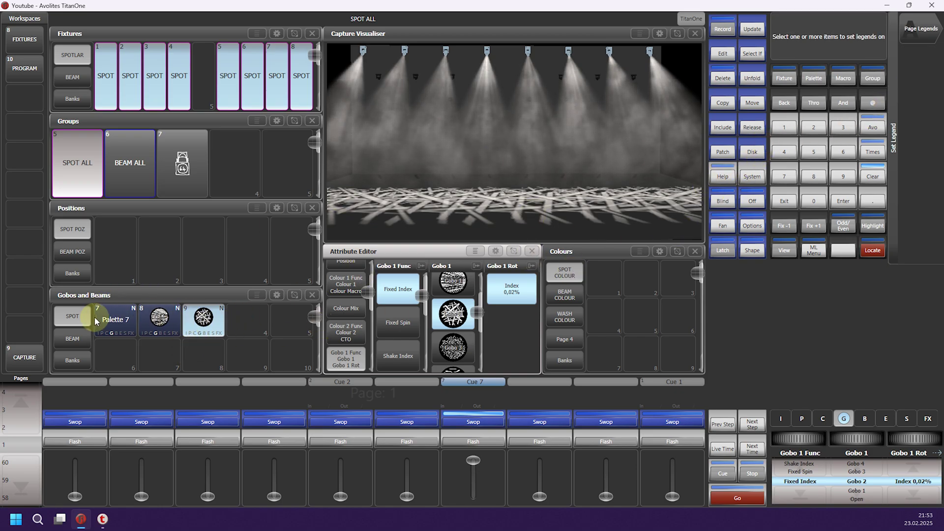
click(112, 324)
click(915, 68)
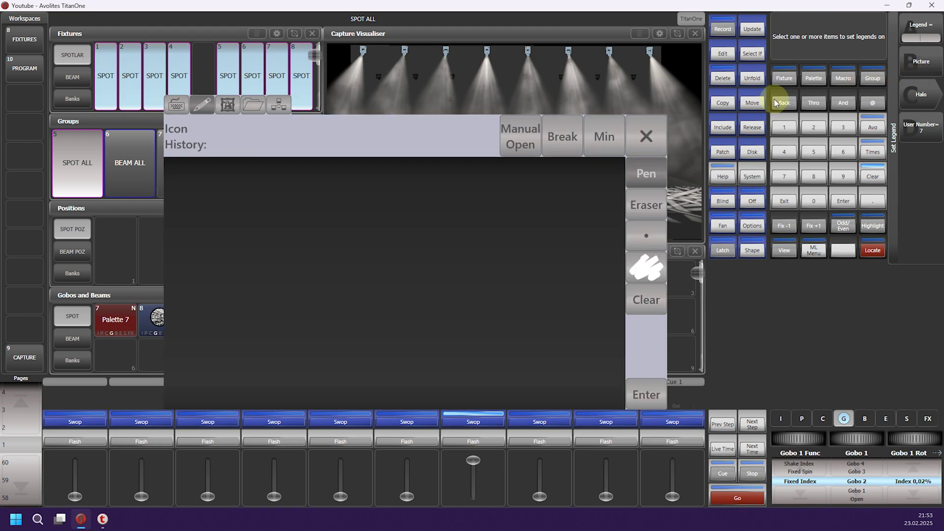
click(227, 104)
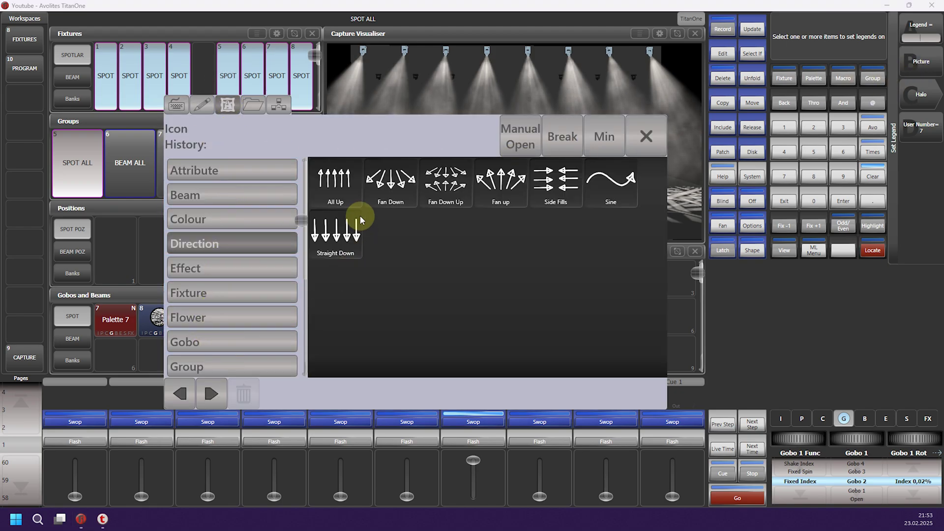
click(211, 345)
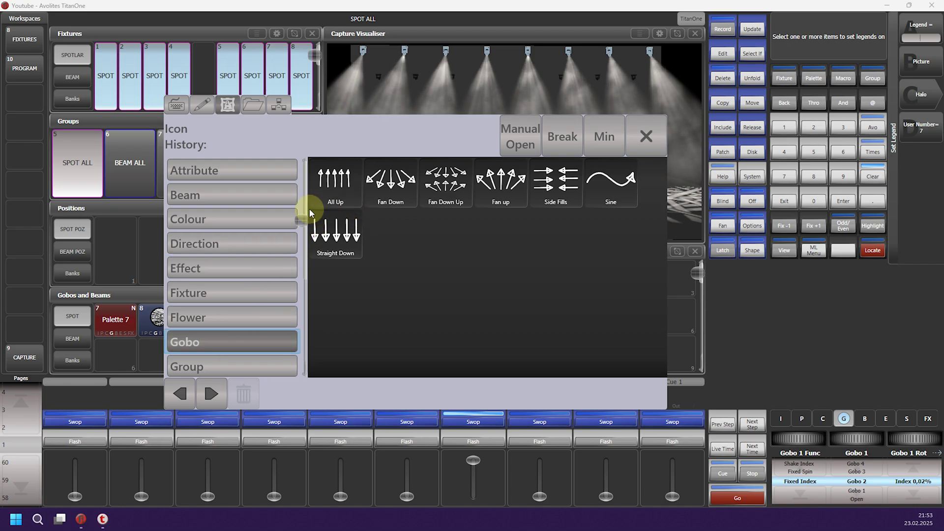
click(341, 192)
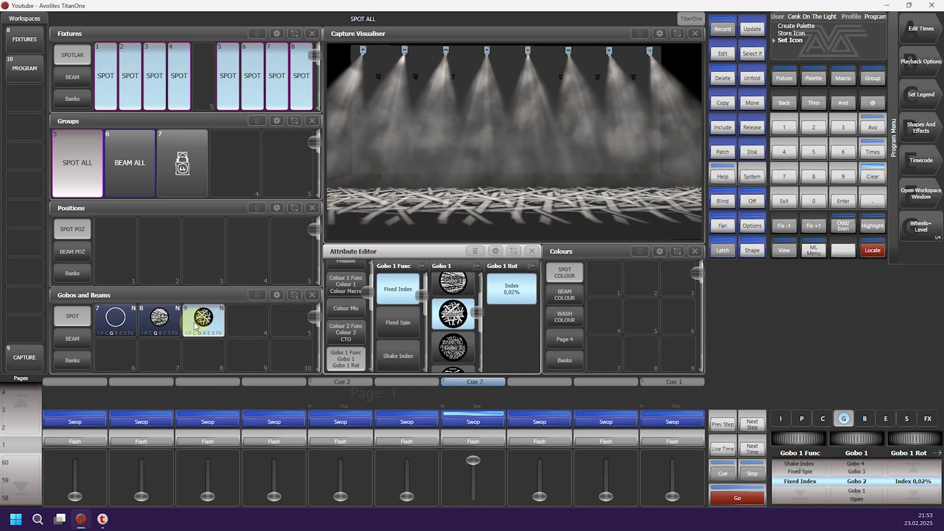
Apply the open, Gobo 1 and Gobo 2 palettes in turn to check them on the spots.
click(118, 319)
click(159, 319)
click(203, 319)
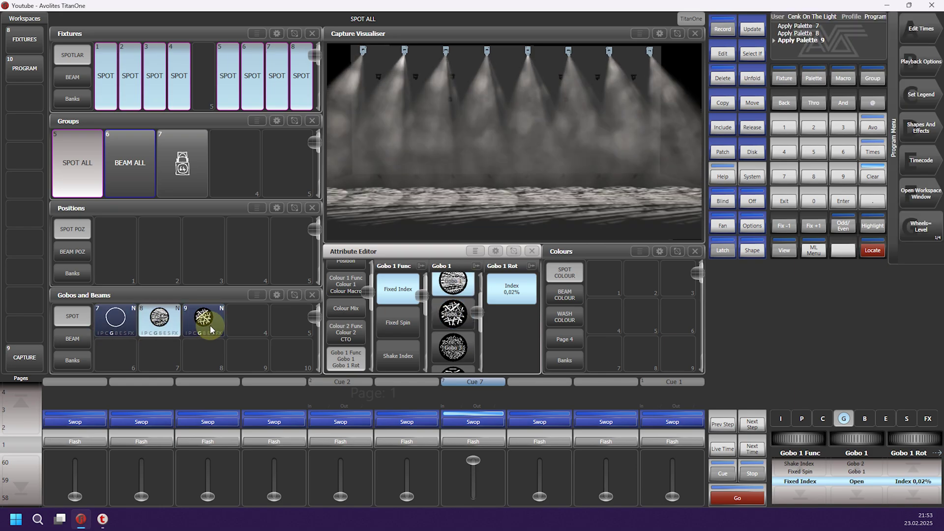
click(346, 350)
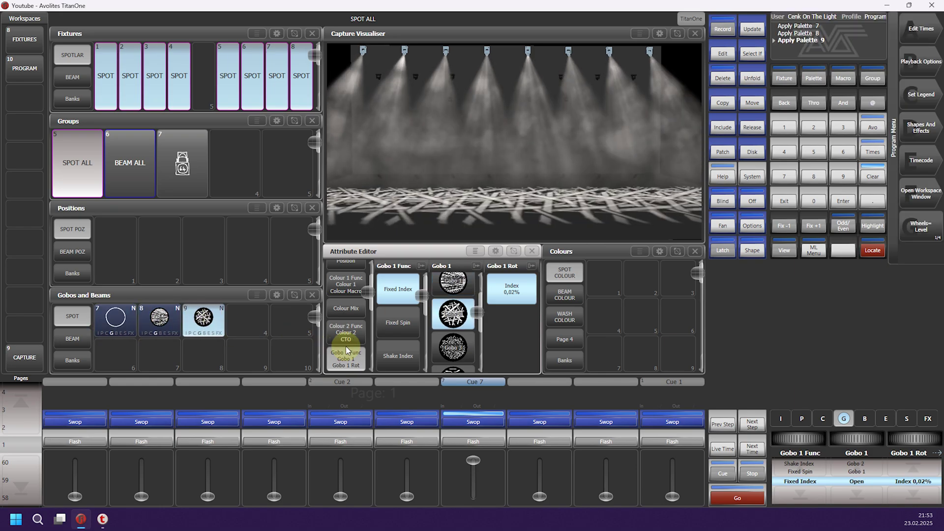
Show the BEAM POZ position palettes, clear the programmer and bring the Cue 7 playback down to zero.
click(64, 253)
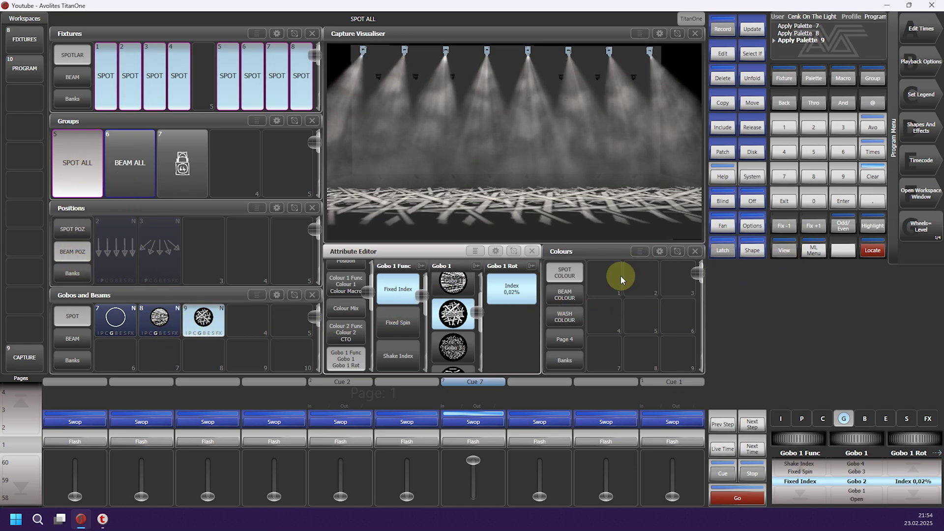
click(873, 176)
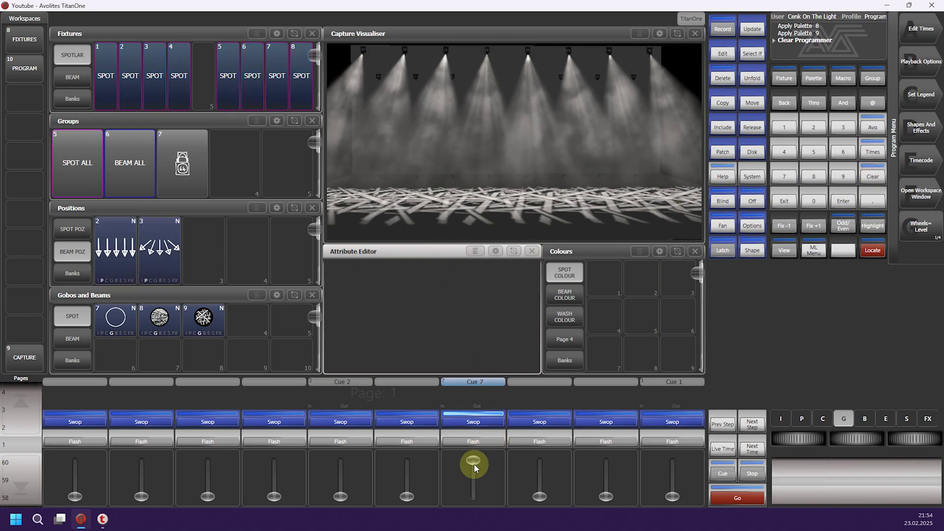
drag(473, 463, 470, 498)
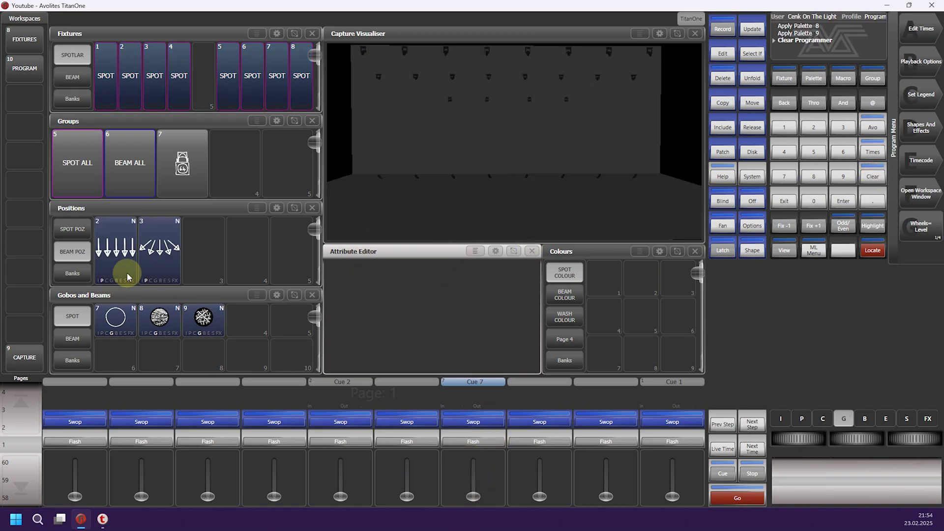
Show the WASH fixture page, select wash fixtures 17 to 20 and locate them.
click(81, 99)
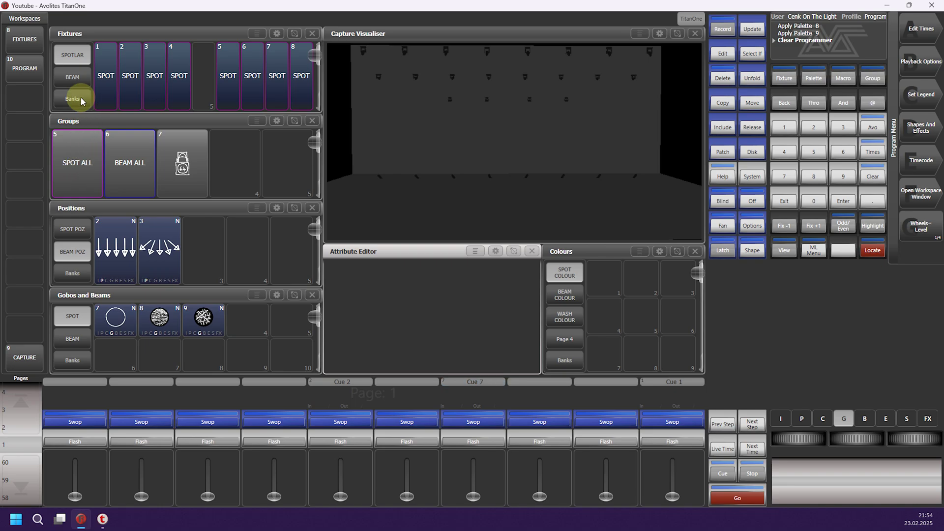
click(68, 77)
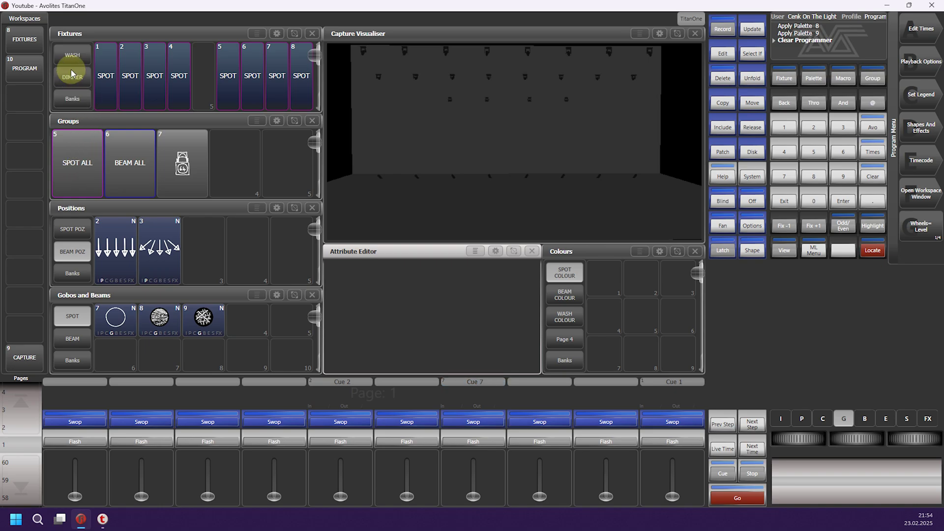
click(72, 55)
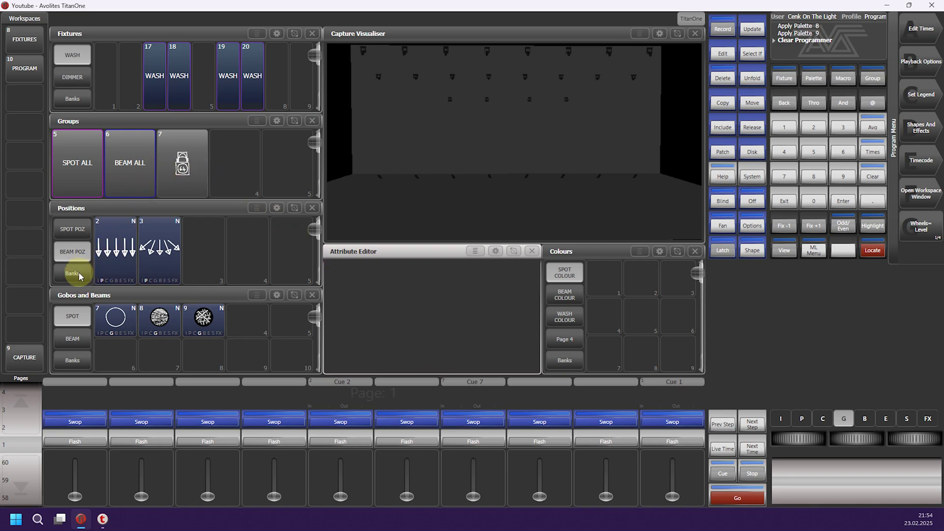
drag(152, 88, 253, 87)
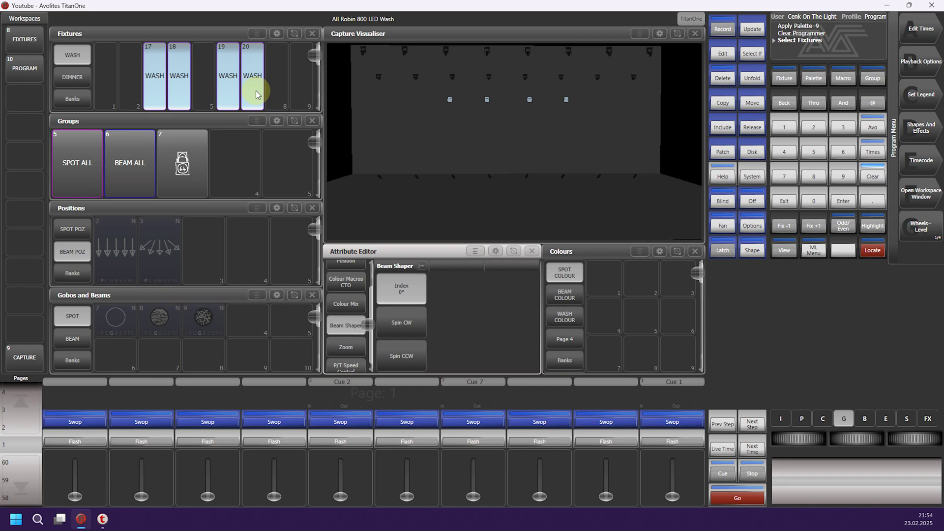
click(873, 251)
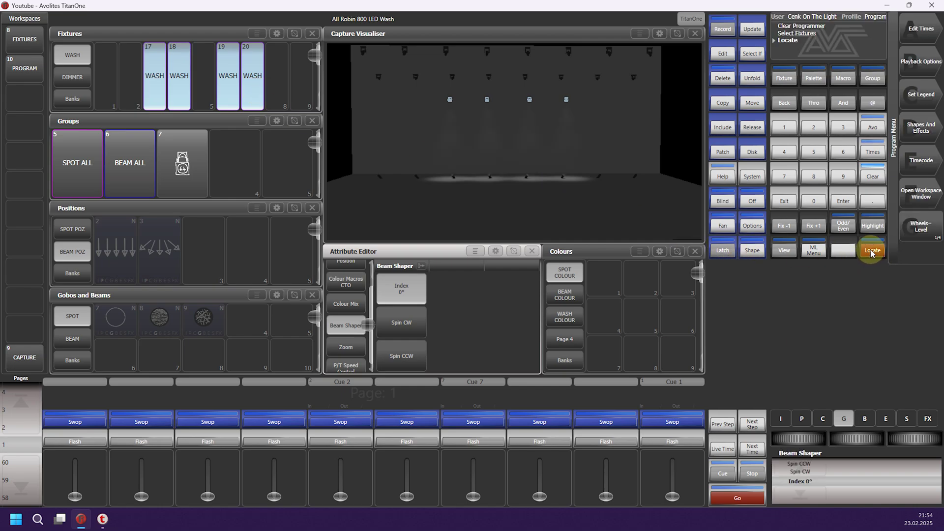
Open the Colour Mix controls for the washes and widen the Attribute Editor across the neighbouring Colours window.
click(823, 419)
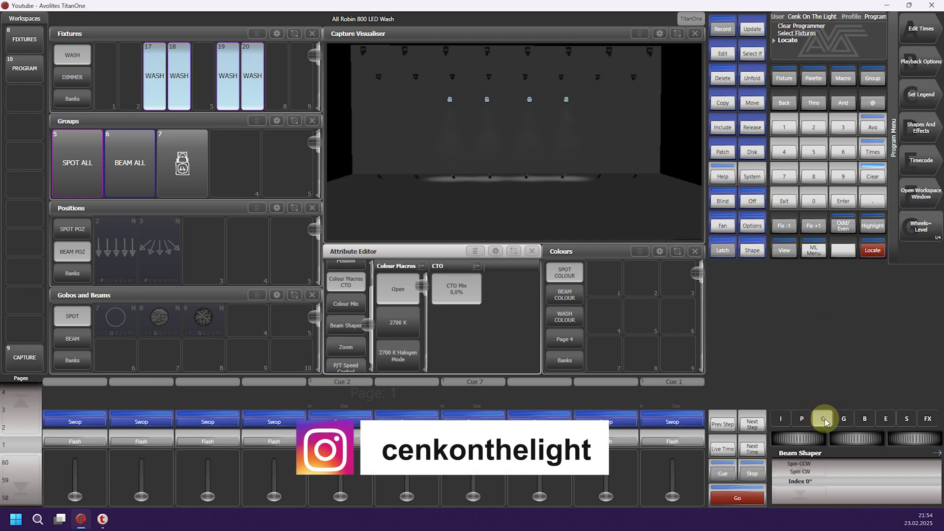
click(345, 304)
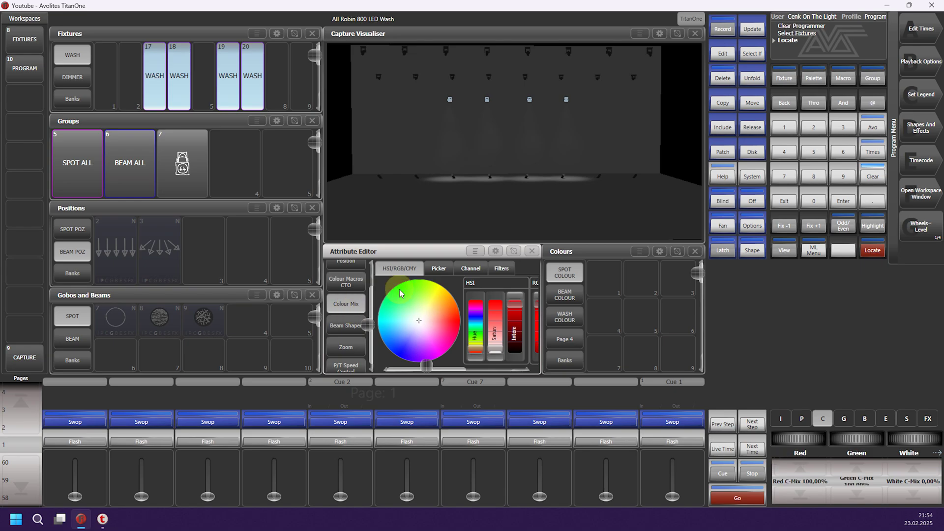
click(514, 251)
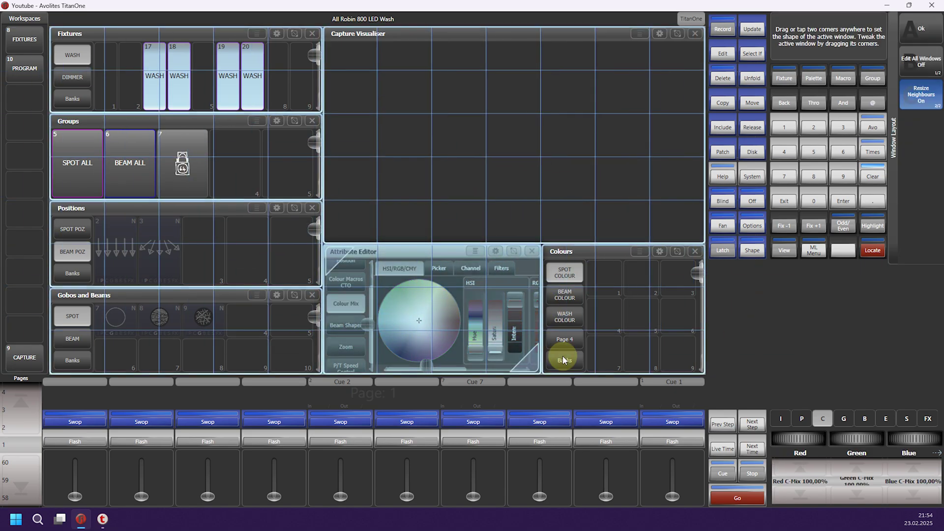
drag(533, 362, 674, 362)
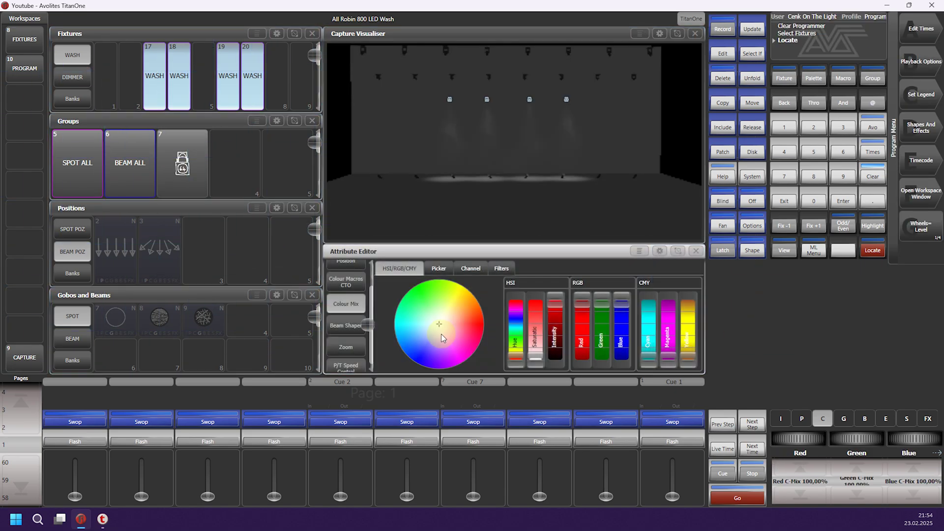
Try out mixed colours on the washes with the HSI/RGB/CMY wheel, the Picker and the Channel controls.
drag(472, 308, 440, 331)
click(439, 268)
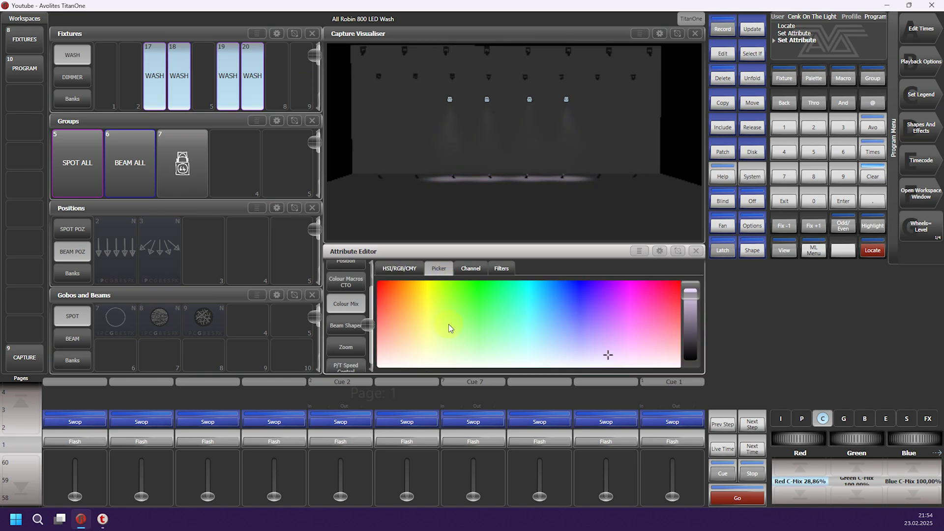
click(470, 268)
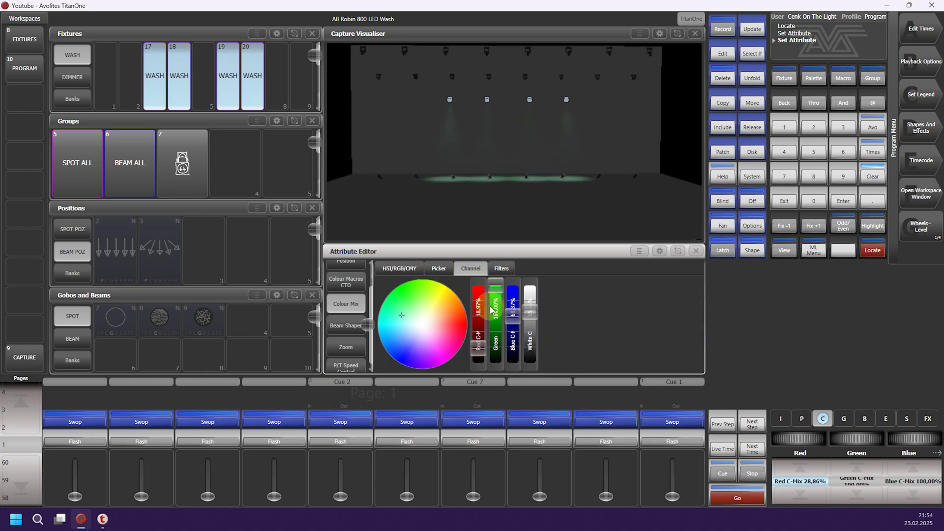
drag(449, 305, 430, 340)
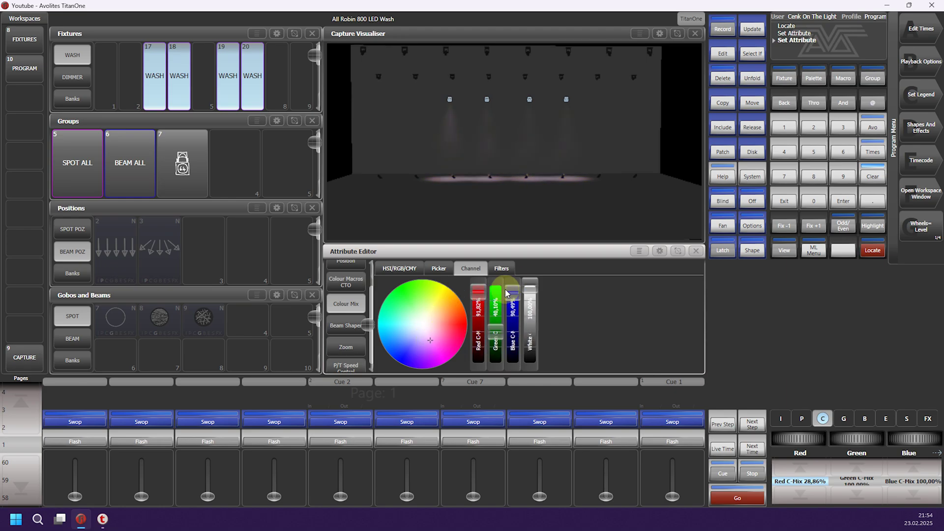
Apply several Lee filter colours in turn to the selected wash fixtures.
click(501, 270)
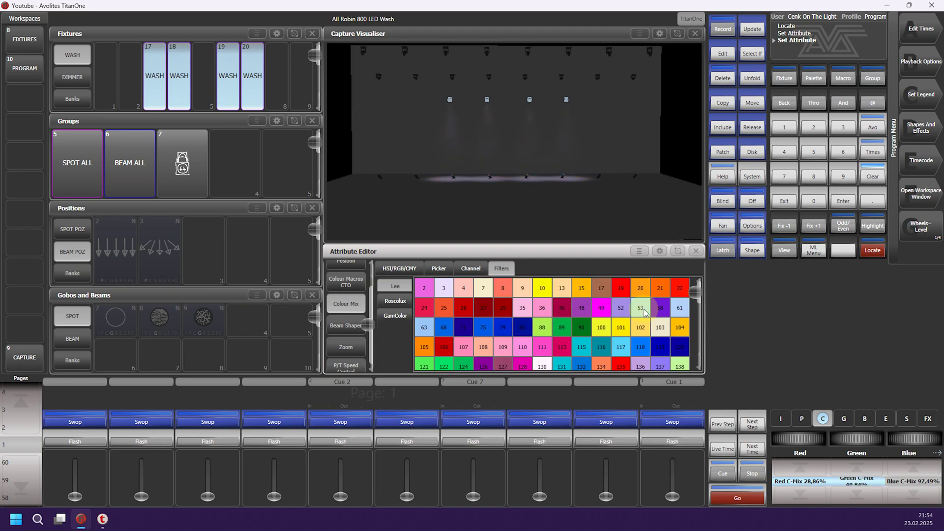
click(661, 315)
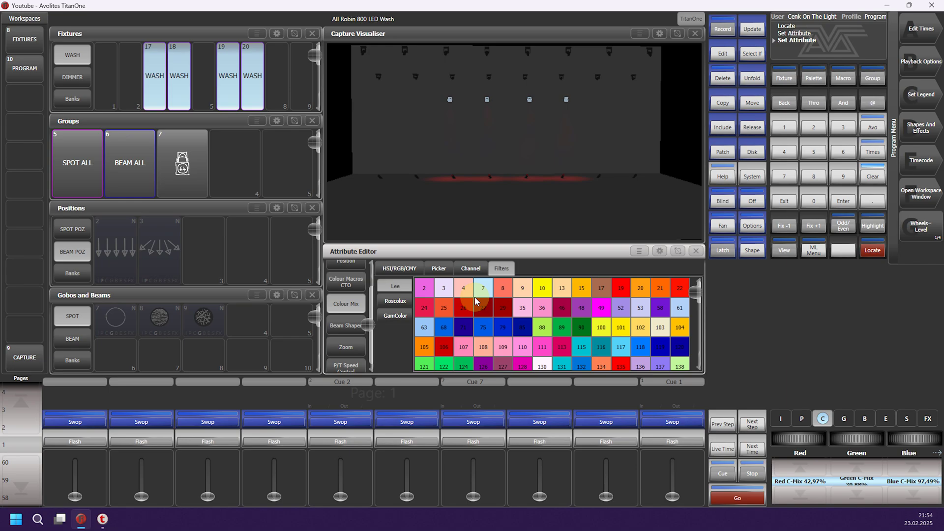
click(471, 329)
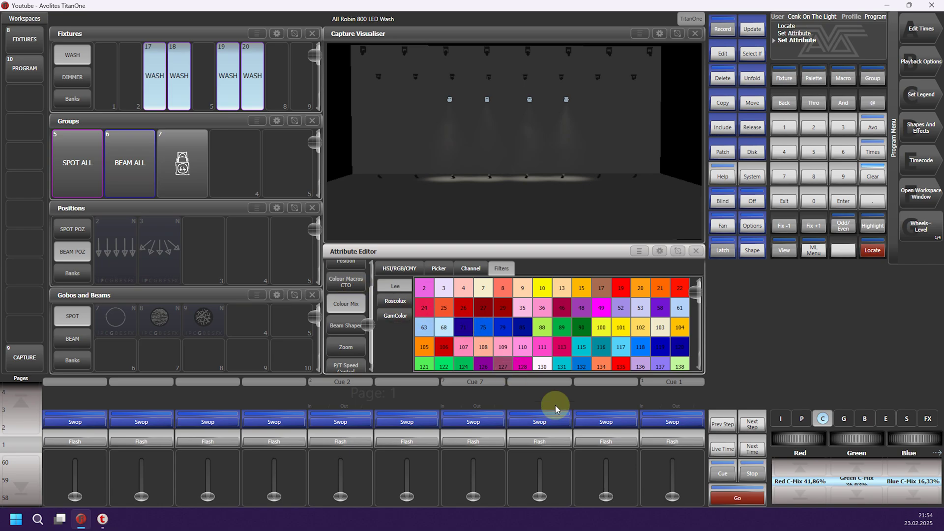
Raise the Cue 1 playback to bring its look onto the stage.
drag(672, 498, 670, 421)
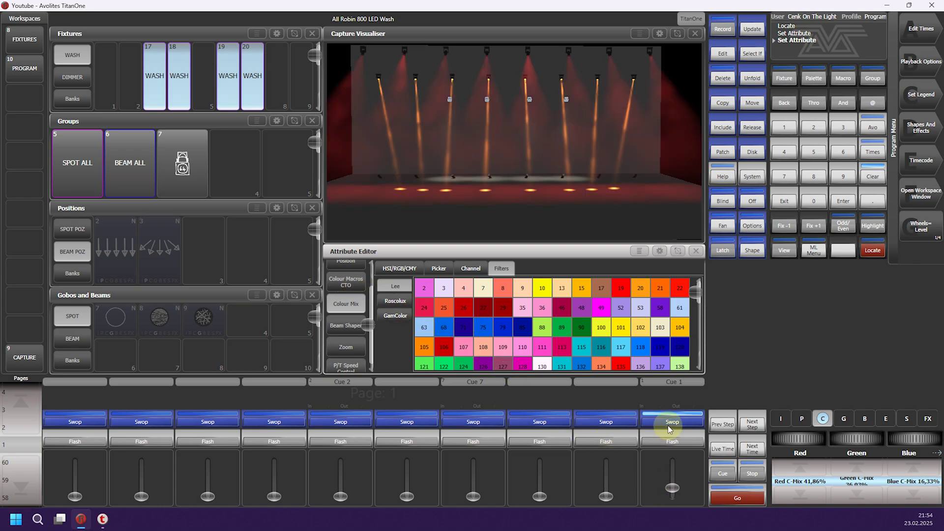